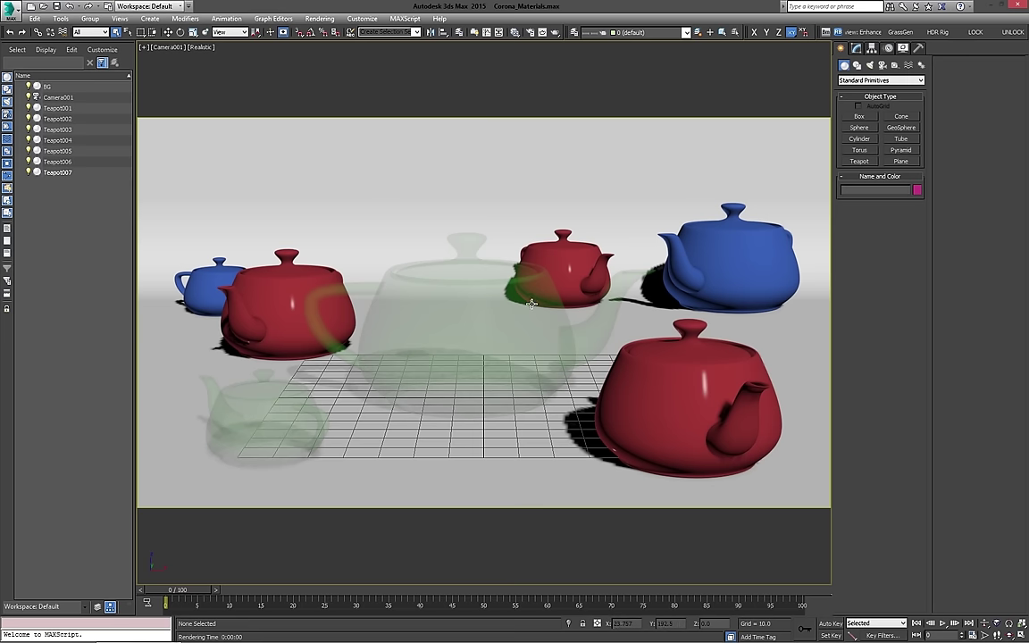
Examine the teapots, the curved backdrop and the camera in a perspective view from several angles
key(p)
scroll(530, 303, down, 2)
mouse_move(527, 298)
alt+middle_down()
mouse_move(489, 319)
mouse_move(508, 342)
mouse_move(433, 331)
mouse_move(470, 339)
mouse_move(495, 415)
mouse_move(619, 338)
mouse_move(531, 346)
mouse_move(657, 367)
alt+middle_up()
scroll(488, 319, down, 4)
scroll(502, 339, up, 3)
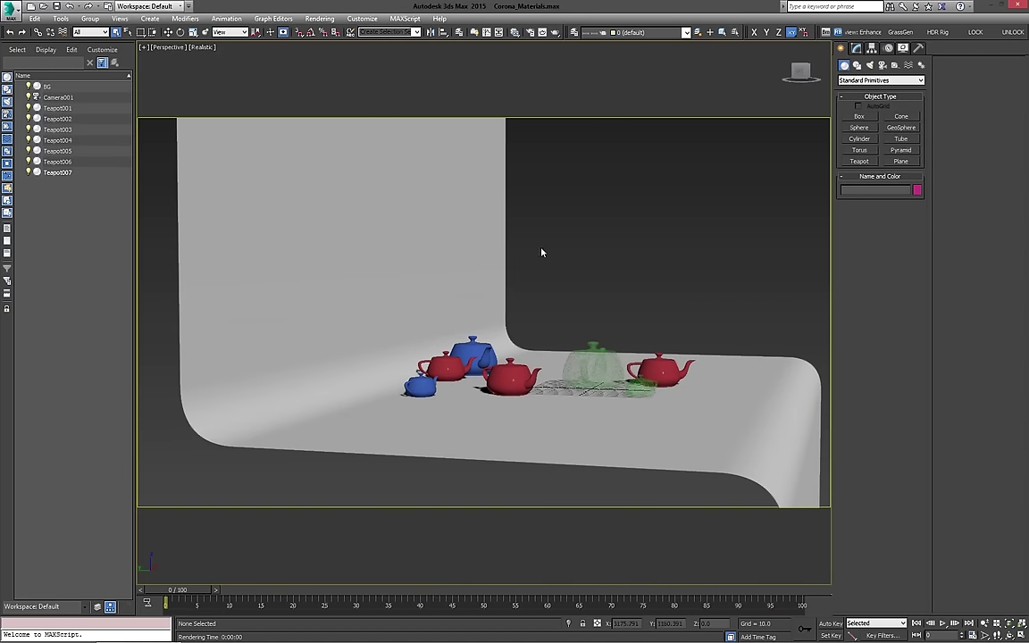
middle_drag(542, 250, 487, 352)
alt+middle_drag(601, 326, 500, 349)
middle_drag(500, 348, 572, 277)
scroll(570, 277, down, 5)
mouse_move(554, 317)
alt+middle_down()
mouse_move(507, 305)
mouse_move(549, 306)
alt+middle_up()
scroll(571, 321, up, 4)
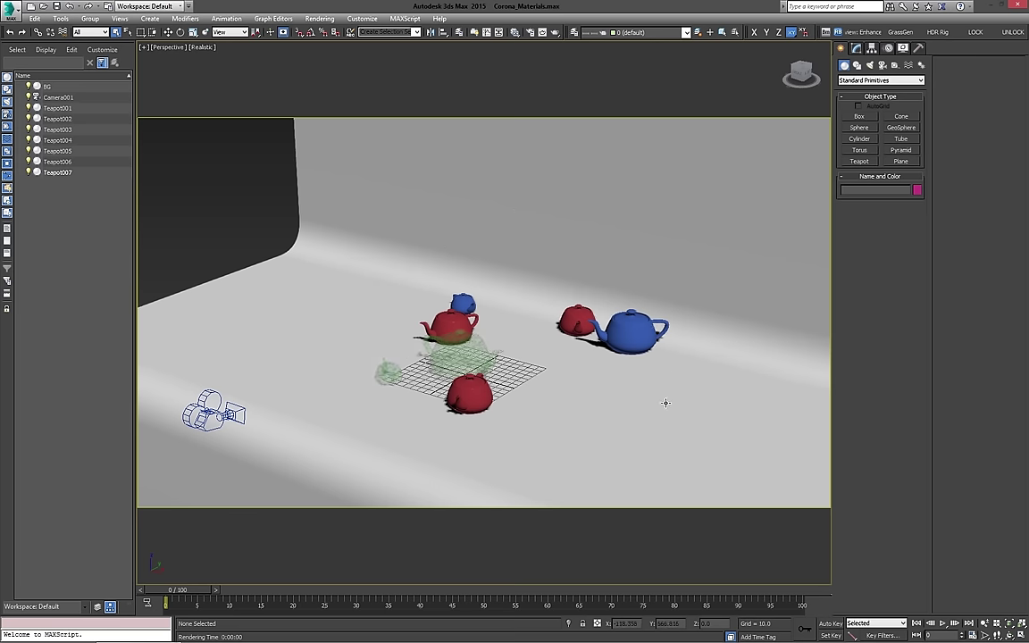
mouse_move(519, 322)
middle_down()
mouse_move(526, 307)
mouse_move(521, 331)
middle_up()
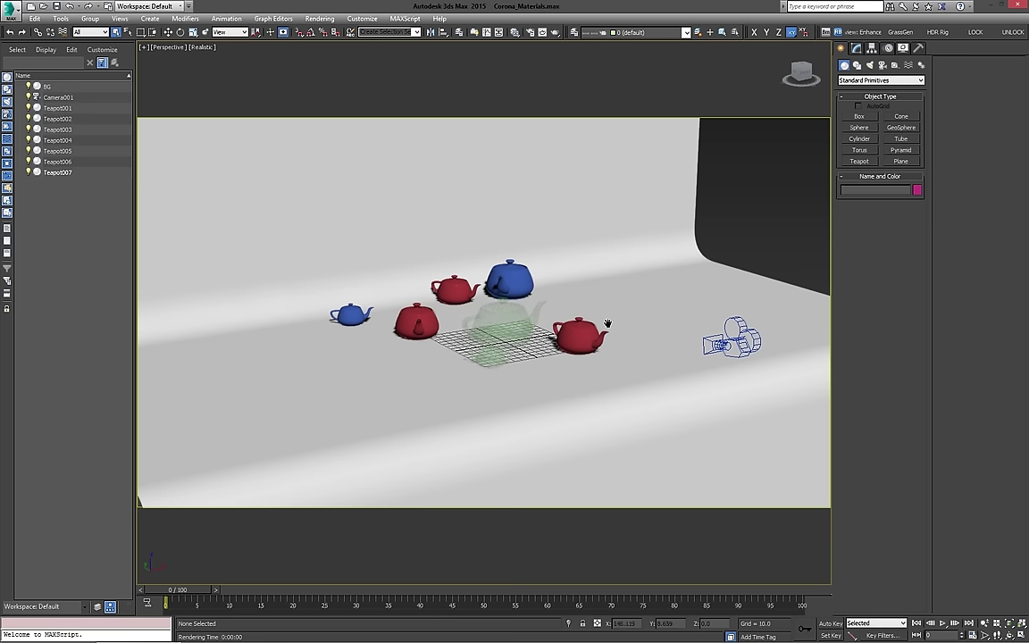
middle_drag(607, 325, 625, 326)
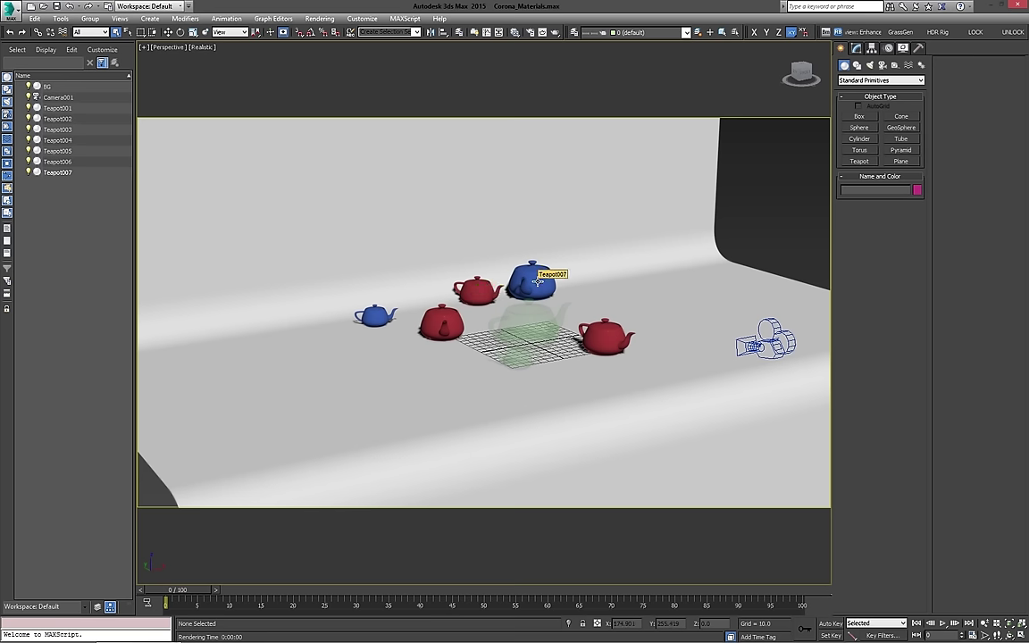
alt+middle_drag(632, 279, 621, 305)
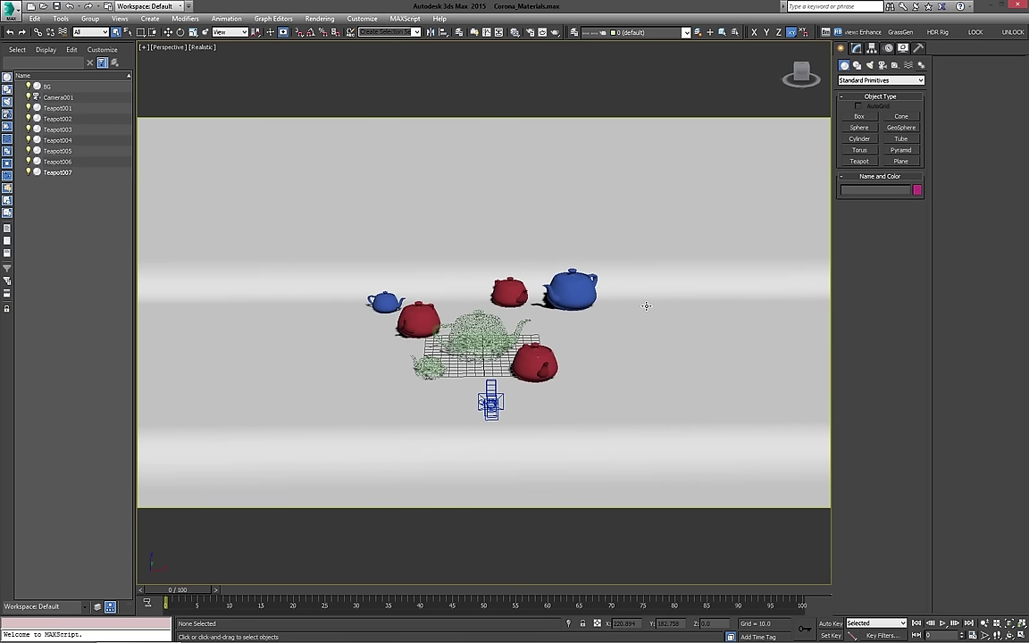
Test-render the view from Camera001, stopping after a few passes and closing the frame buffer
key(c)
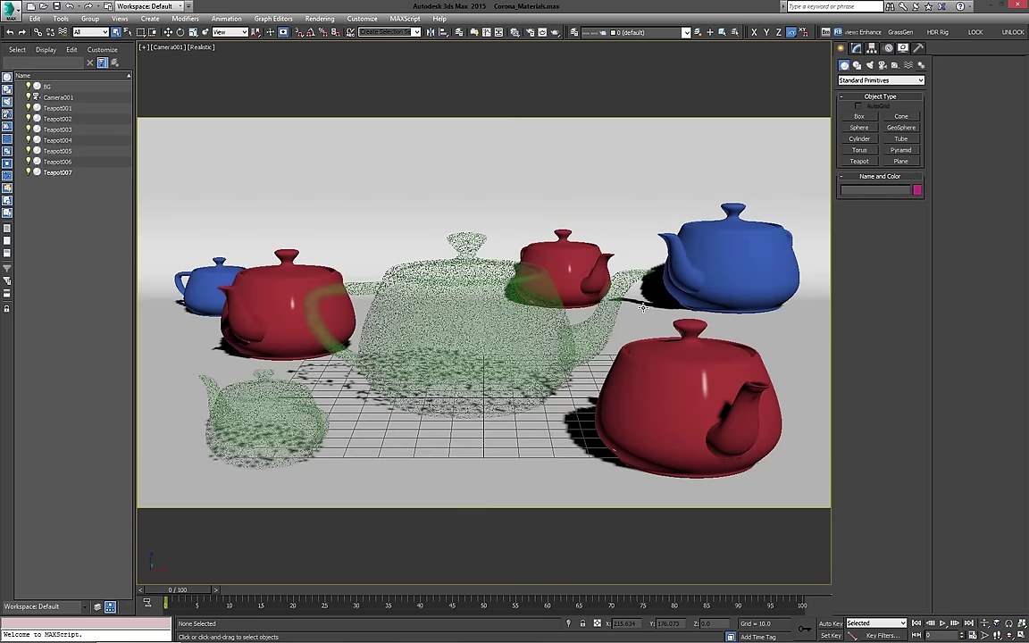
key(shift+q)
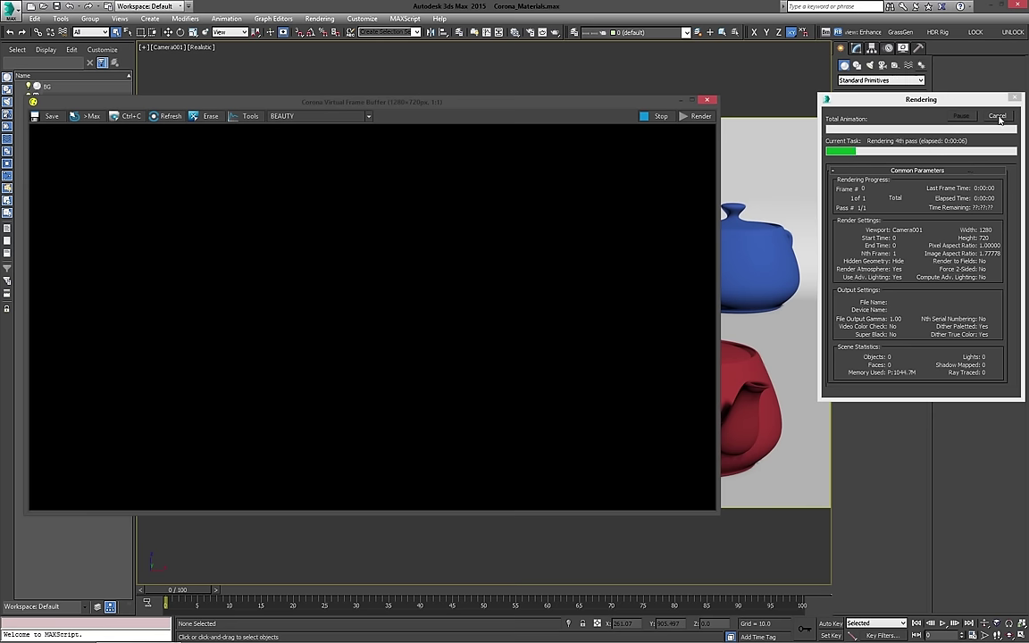
click(998, 117)
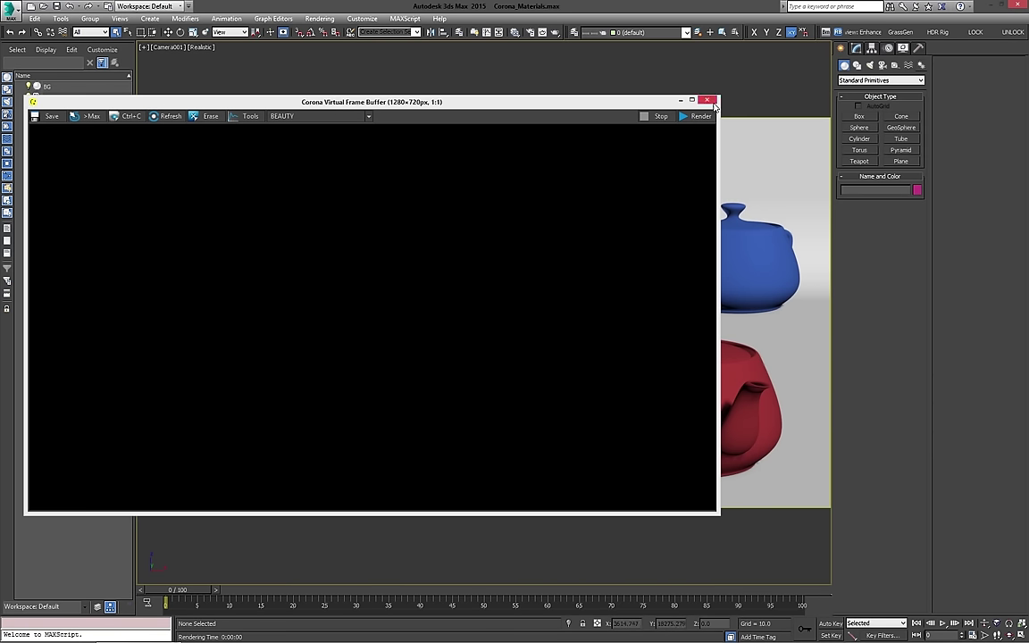
click(706, 100)
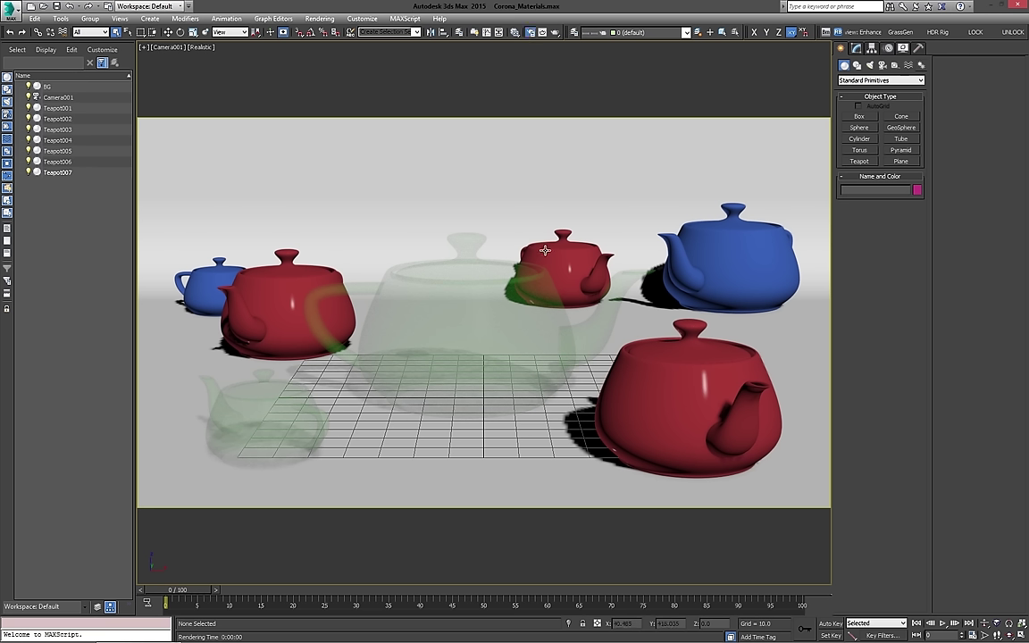
Try Use Corona as the scene environment with a test render of the camera view
key(F10)
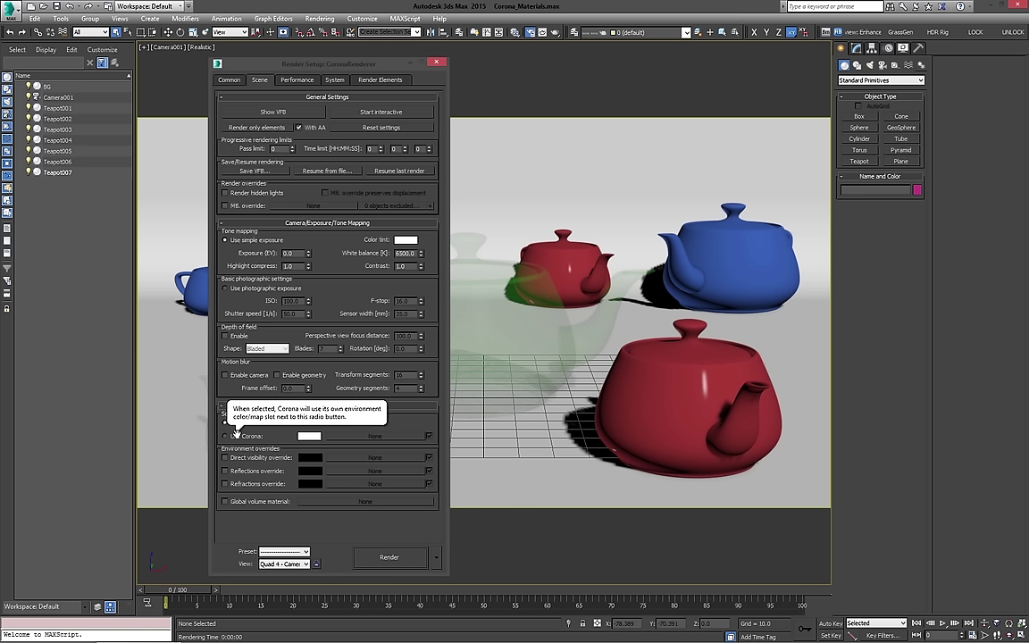
click(241, 436)
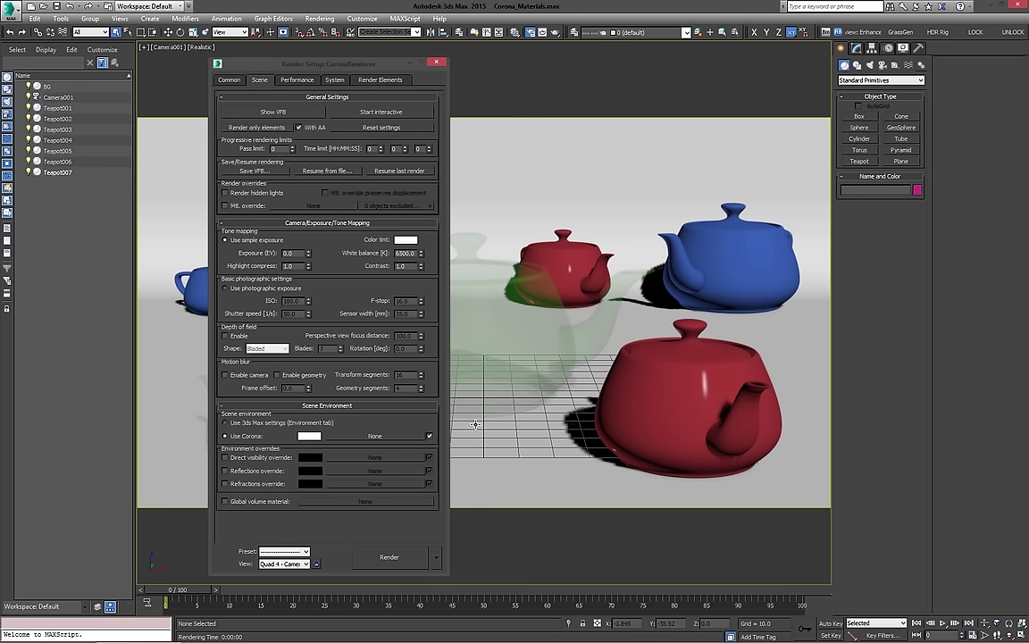
key(shift+q)
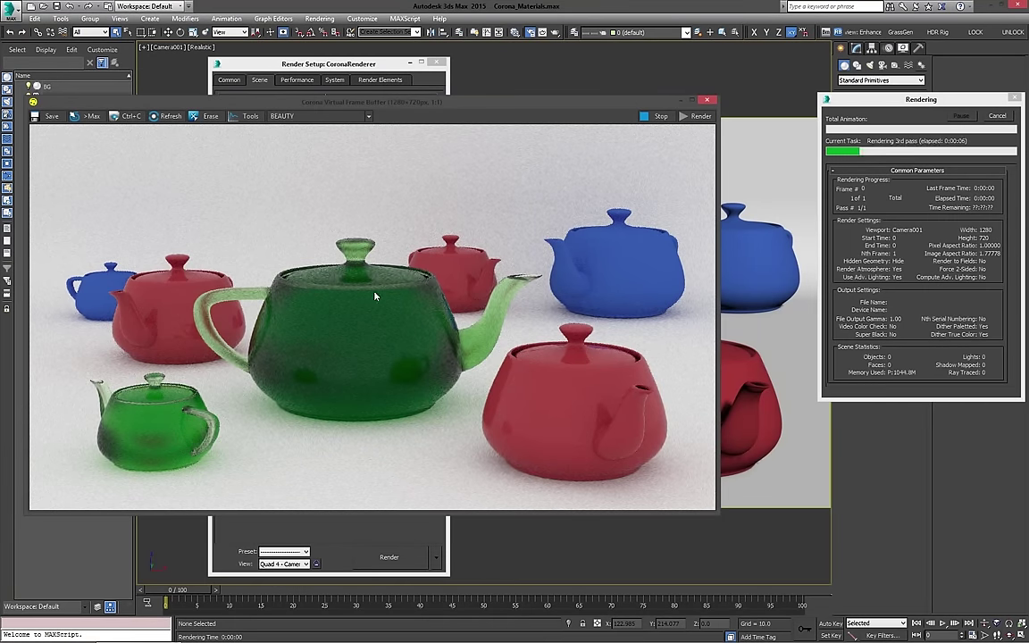
click(997, 119)
click(706, 100)
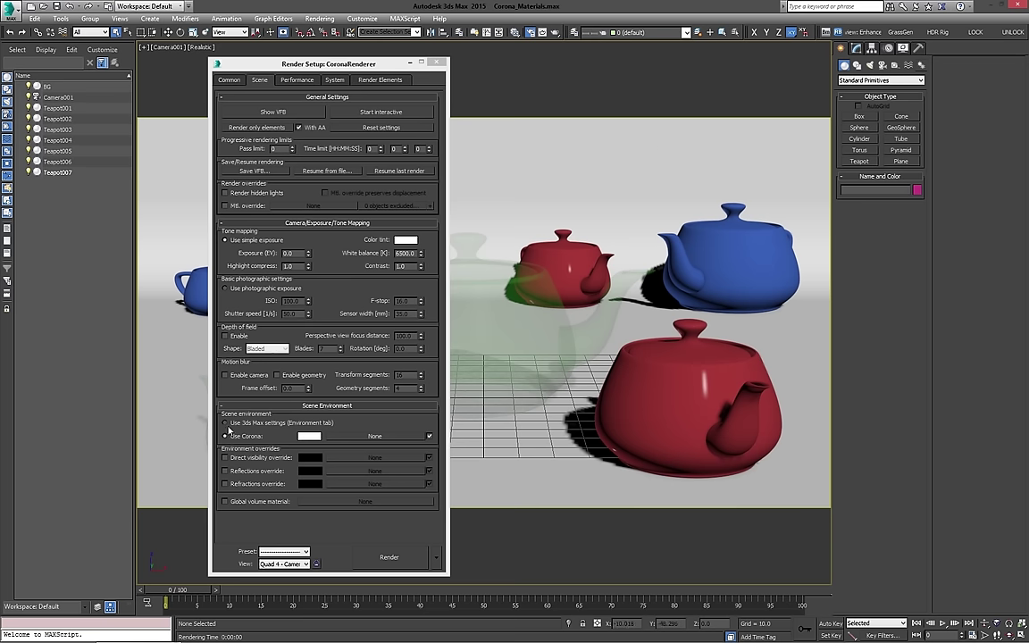
click(436, 62)
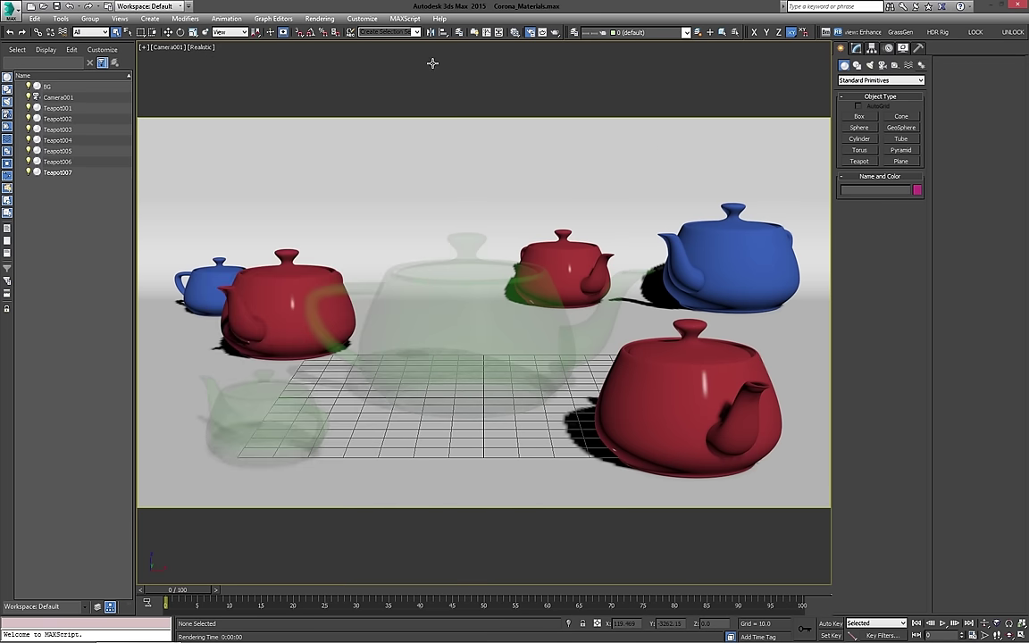
Create a spherical Corona light with a radius of about 26 on the floor beside the front red teapot
alt+middle_drag(572, 309, 604, 315)
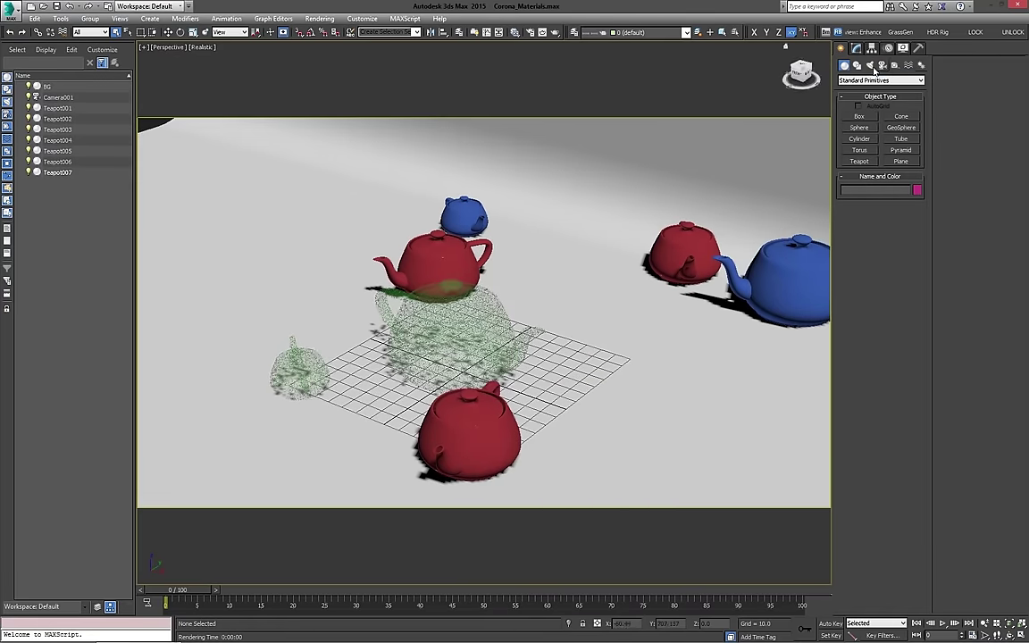
click(870, 66)
click(872, 81)
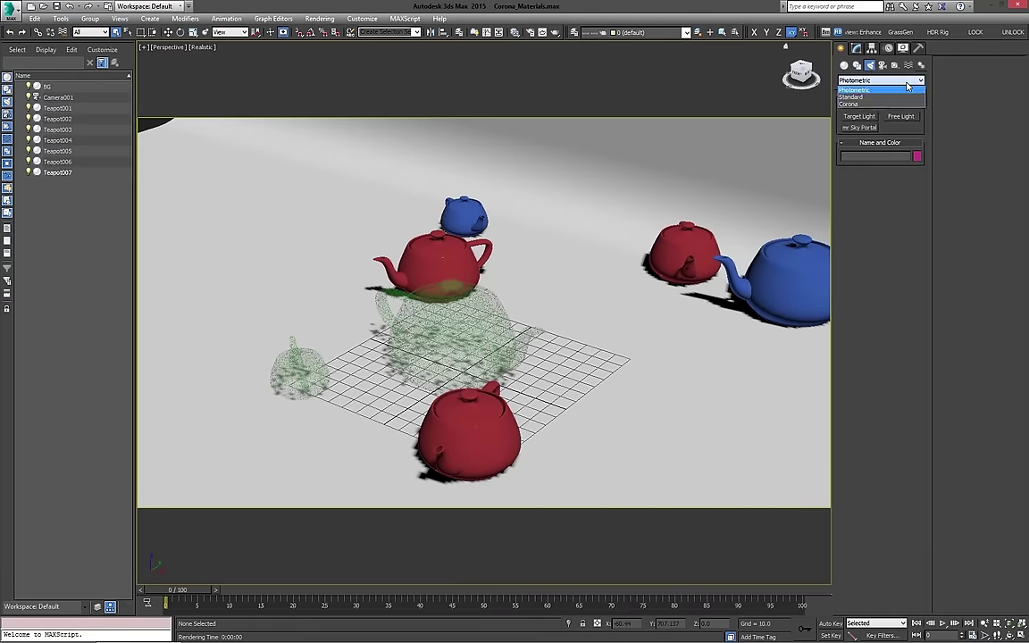
click(857, 105)
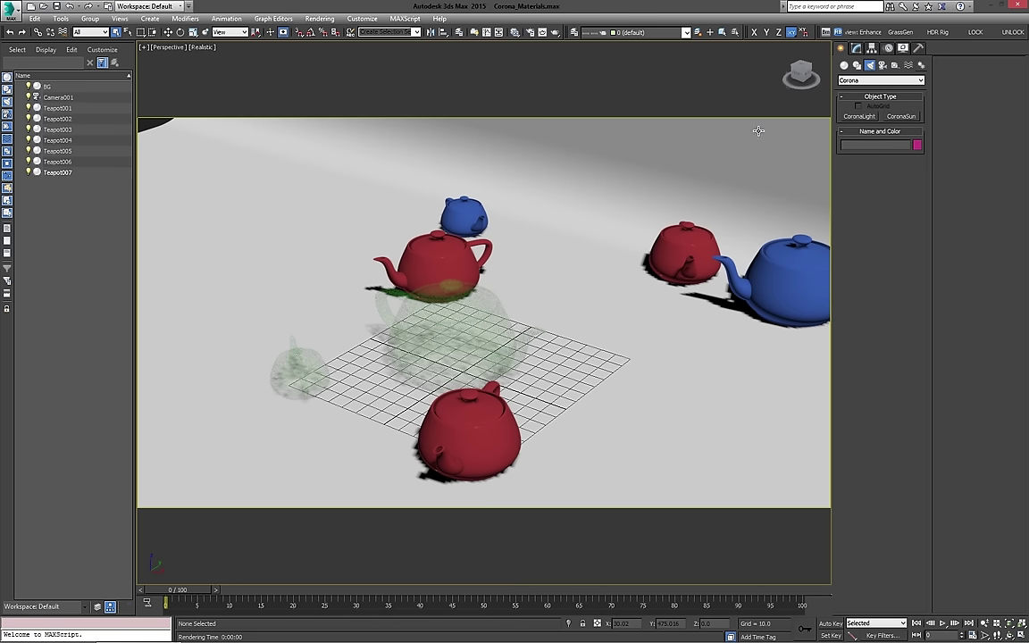
click(854, 119)
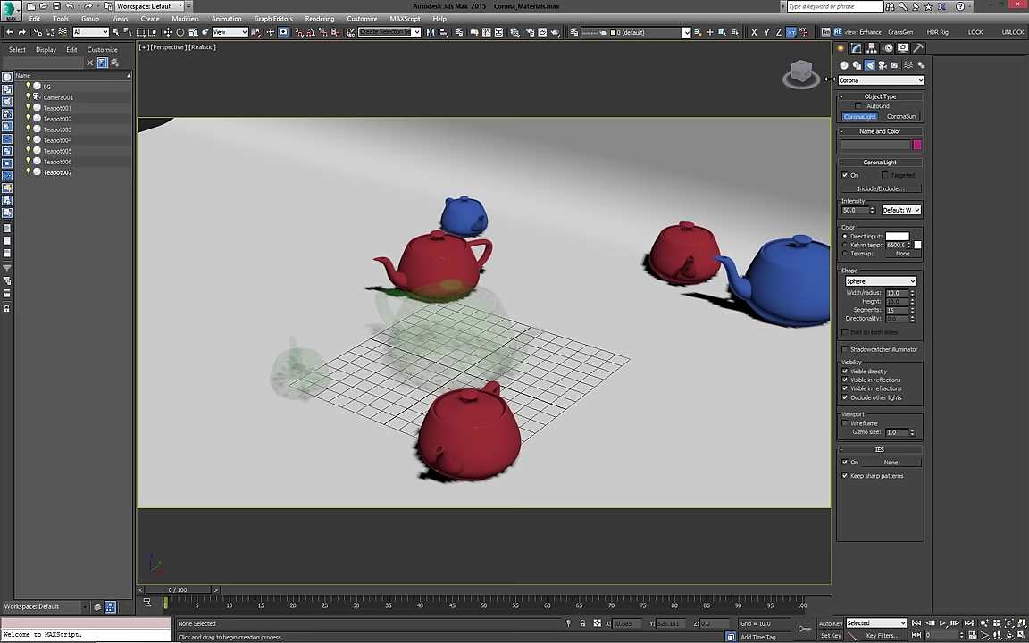
middle_drag(567, 246, 524, 178)
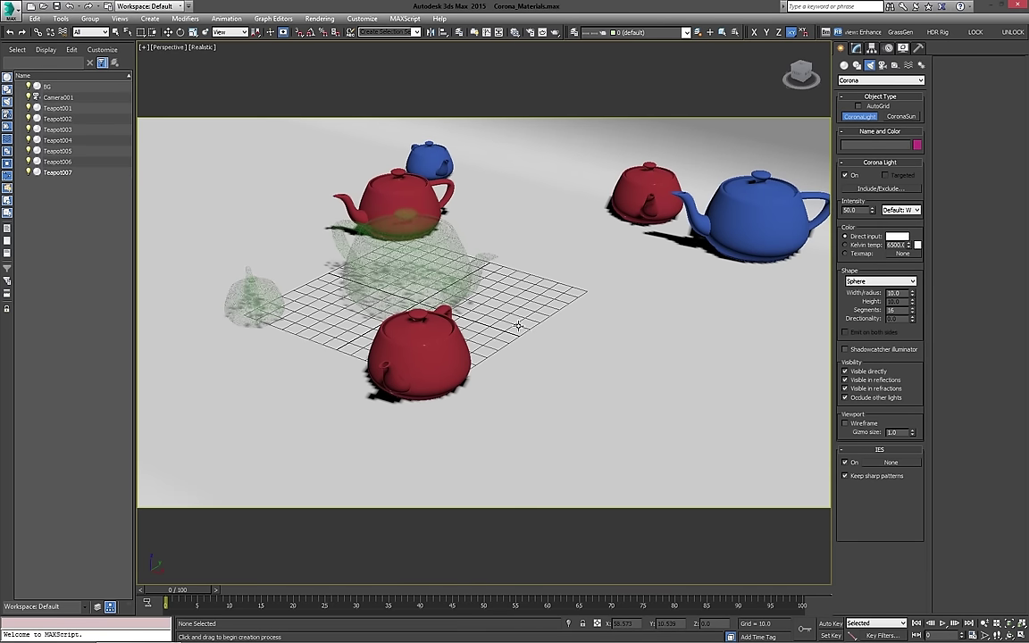
drag(514, 323, 588, 345)
right_click(625, 317)
scroll(630, 302, down, 3)
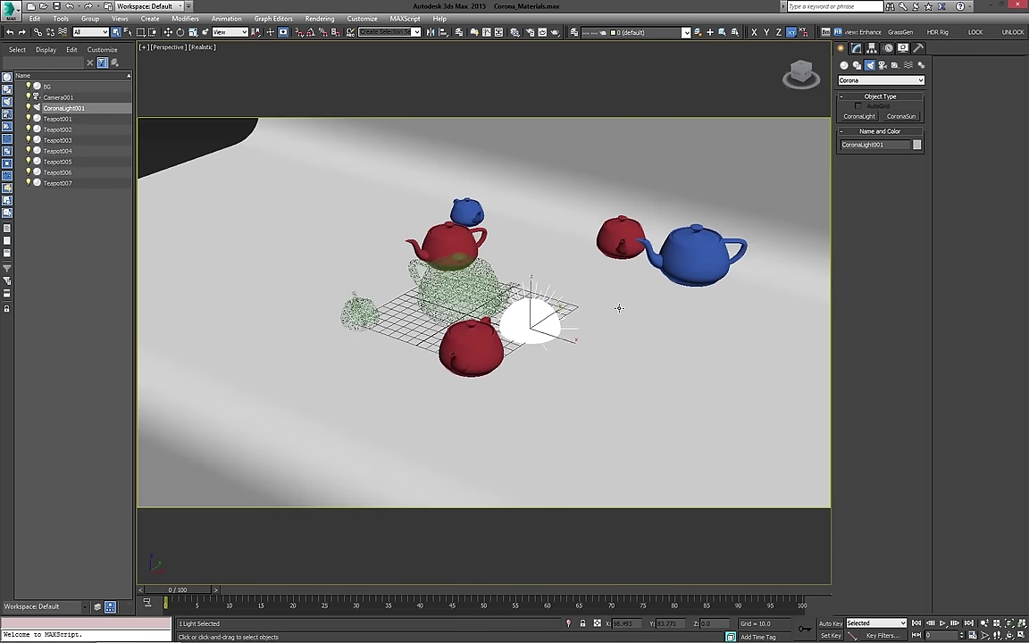
Raise the Corona light in front of the teapots to about Y -205, Z 163, and display its parameters
alt+middle_drag(627, 310, 610, 323)
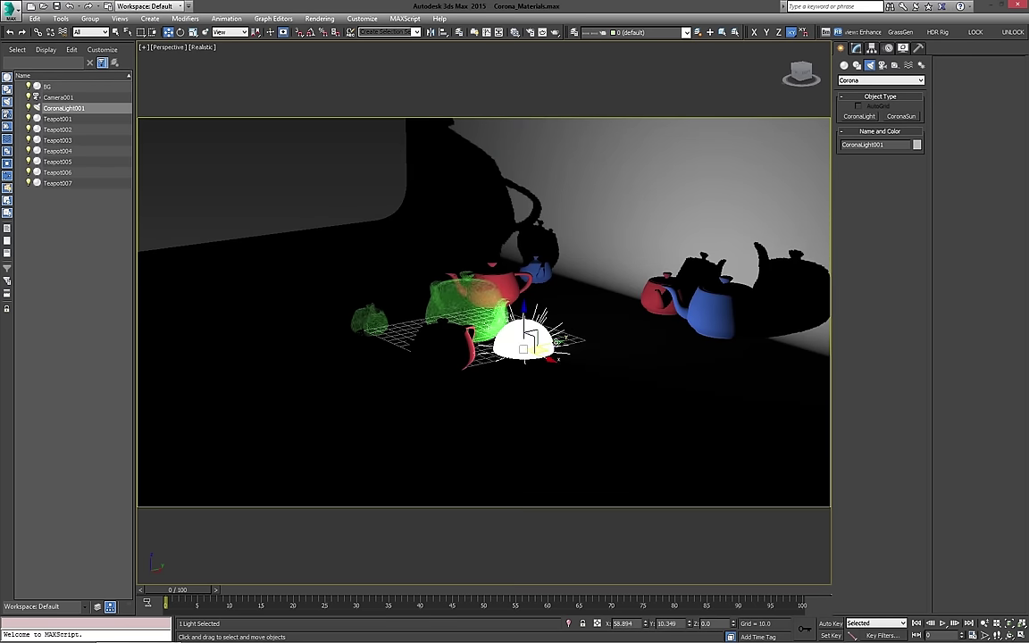
drag(483, 297, 393, 152)
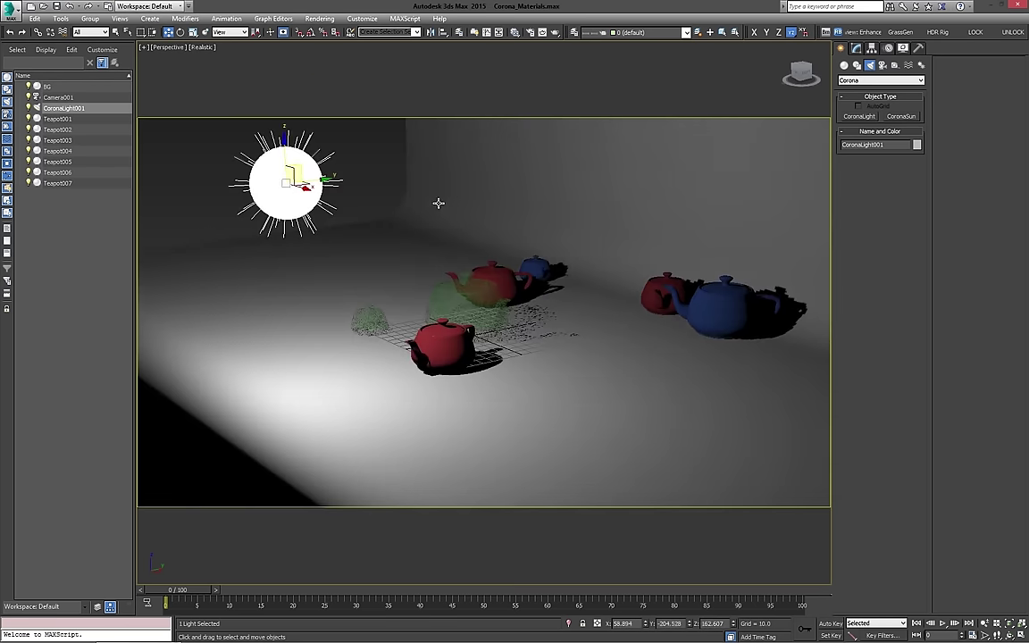
alt+middle_drag(437, 201, 704, 248)
click(856, 48)
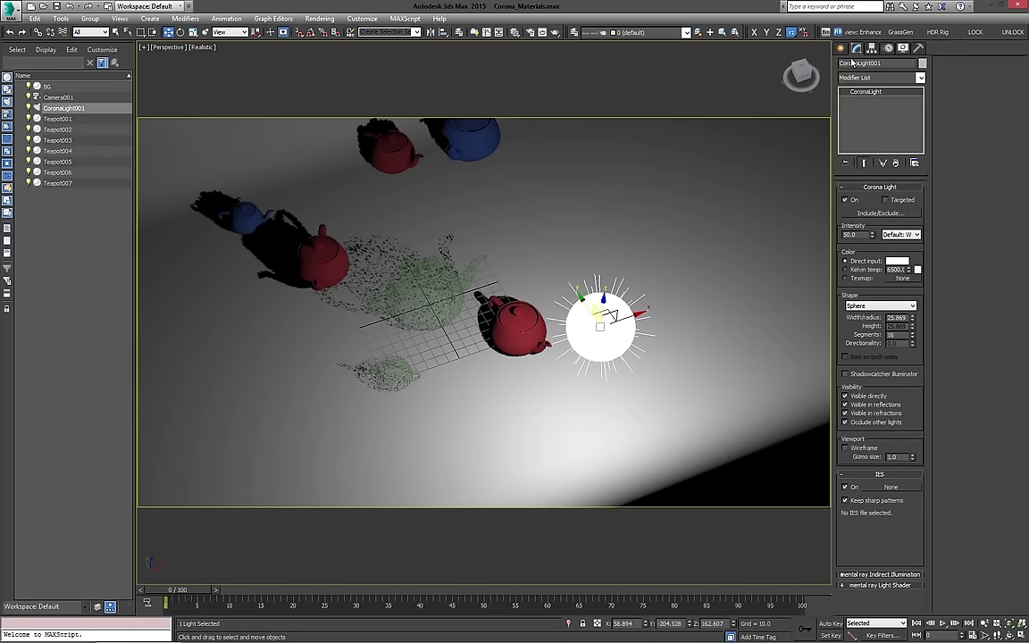
Shift the Corona light sideways and higher above the floor, to about X 166, Y -185, Z 227
alt+middle_drag(549, 297, 638, 272)
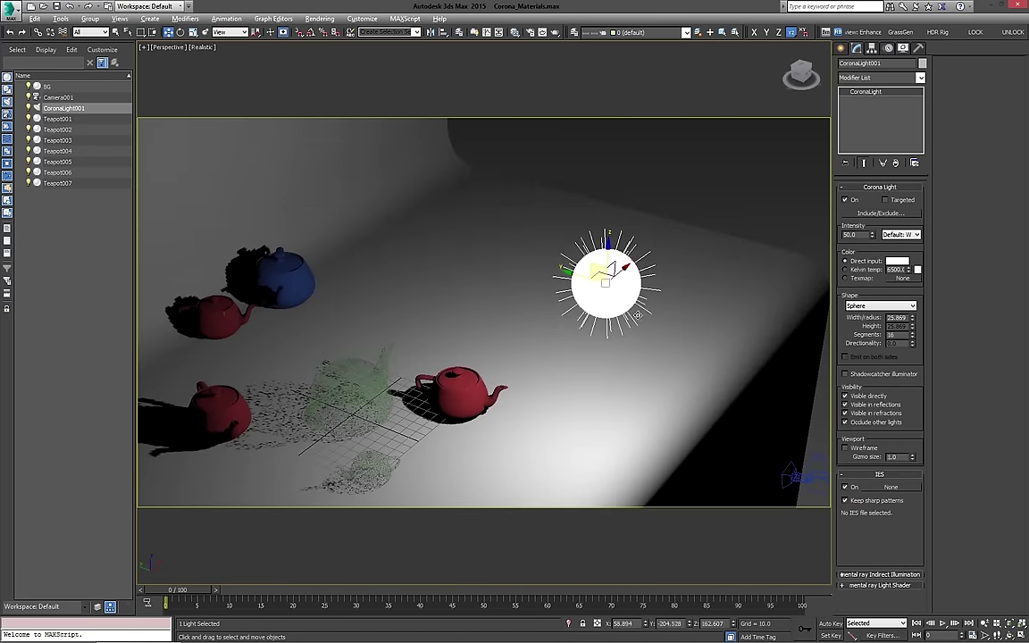
alt+middle_drag(638, 314, 577, 282)
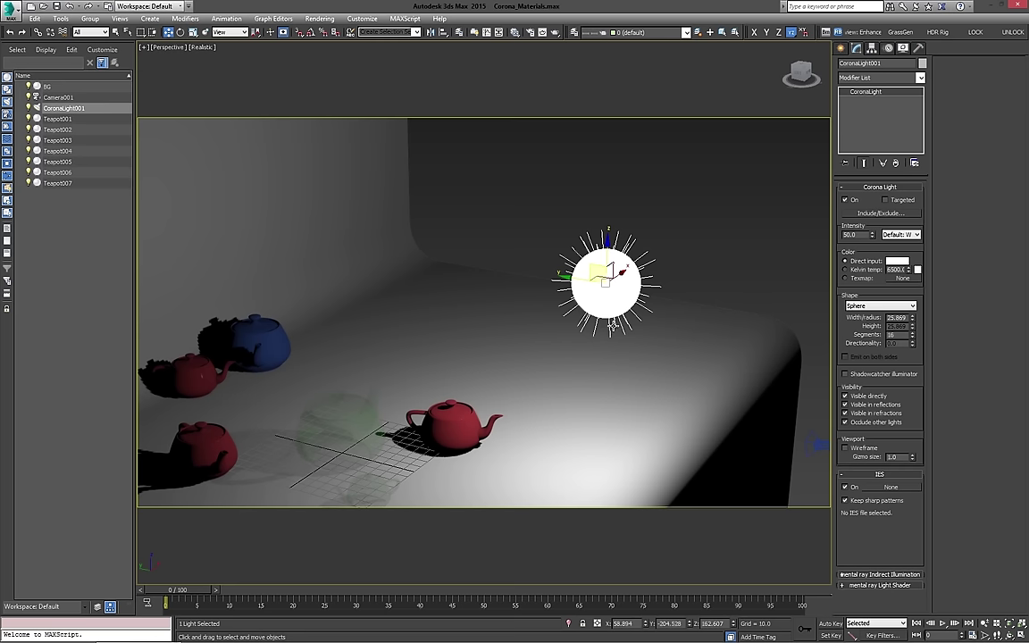
alt+middle_drag(530, 297, 652, 357)
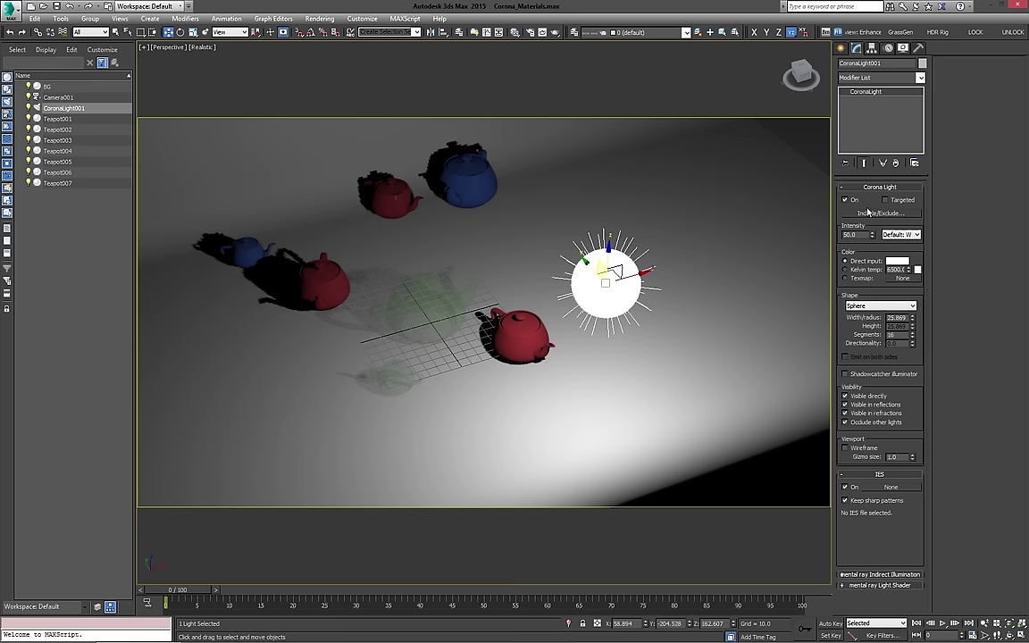
middle_drag(587, 306, 594, 299)
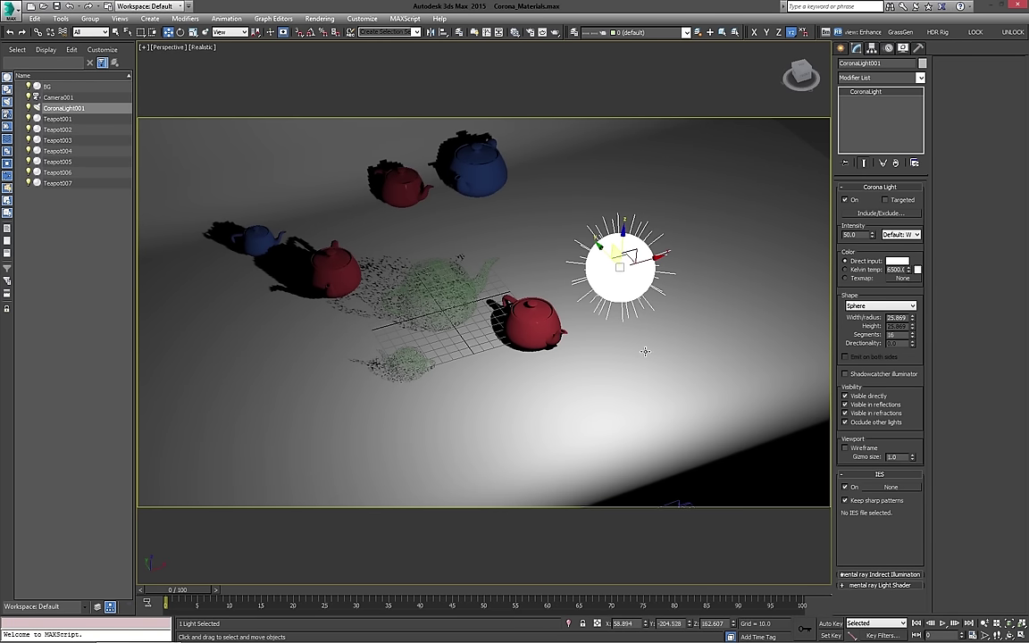
alt+middle_drag(509, 310, 753, 356)
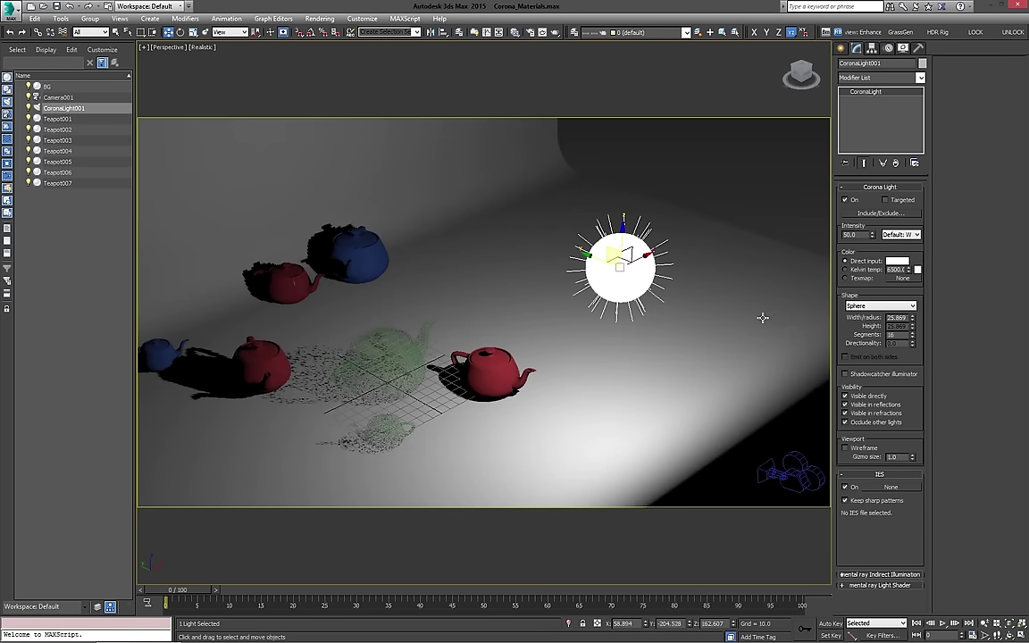
alt+middle_drag(585, 293, 586, 234)
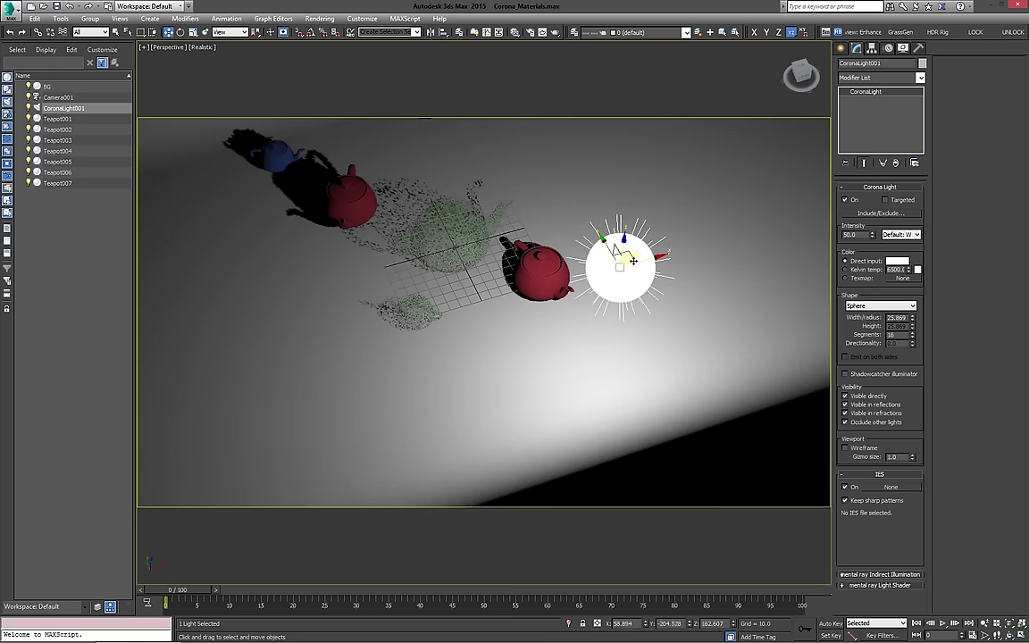
drag(633, 260, 734, 207)
mouse_move(634, 301)
alt+middle_down()
mouse_move(696, 271)
mouse_move(624, 318)
mouse_move(603, 348)
alt+middle_up()
mouse_move(663, 242)
mouse_down()
mouse_move(681, 201)
mouse_move(673, 161)
mouse_up()
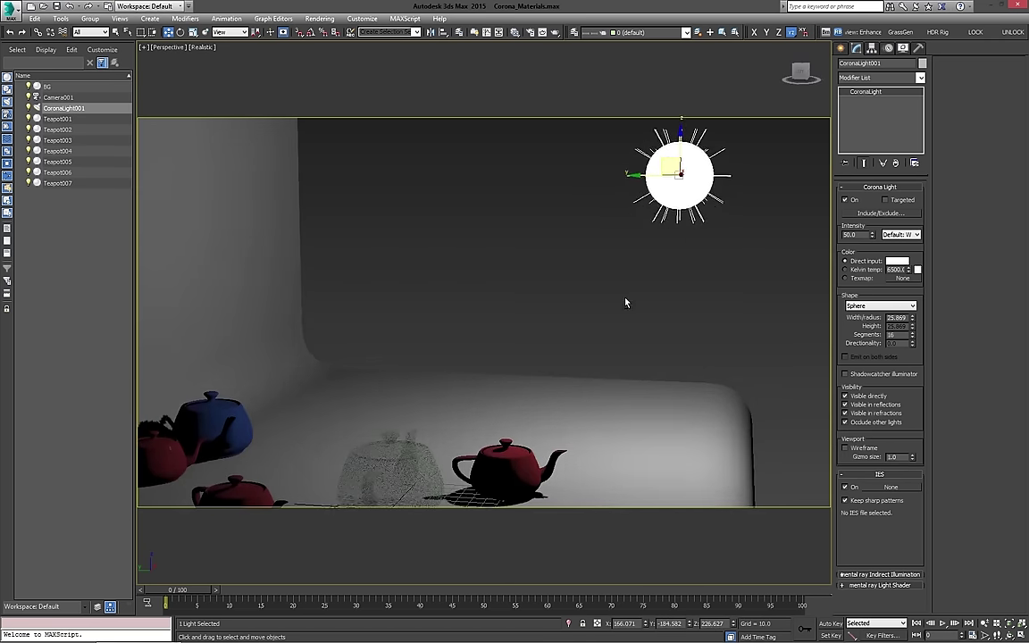
Test-render the camera view lit by the Corona light, stopping early and closing the frame buffer
alt+middle_drag(625, 303, 755, 339)
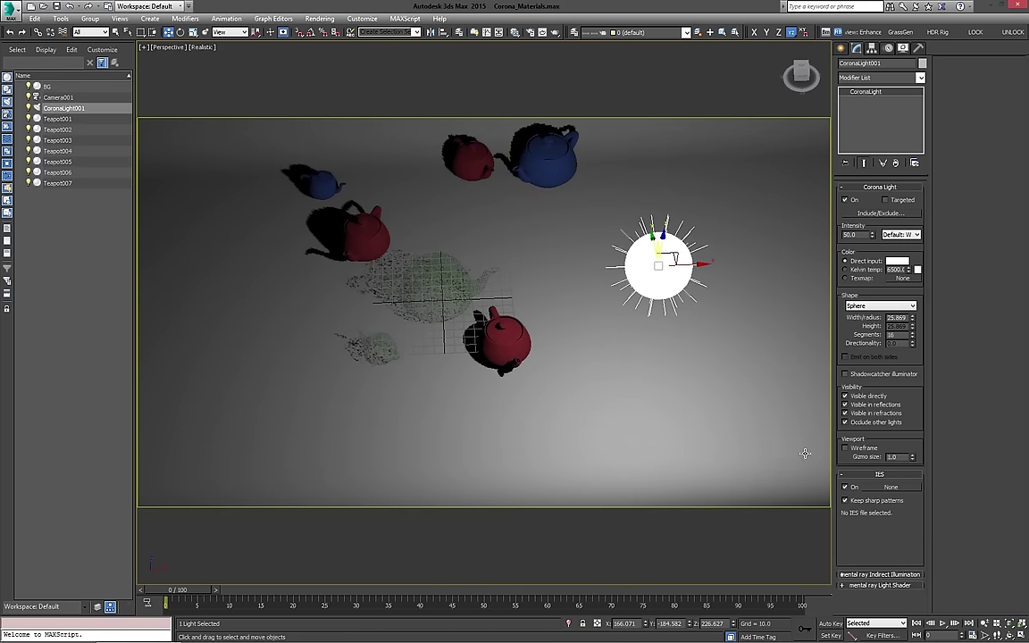
alt+middle_drag(635, 404, 667, 406)
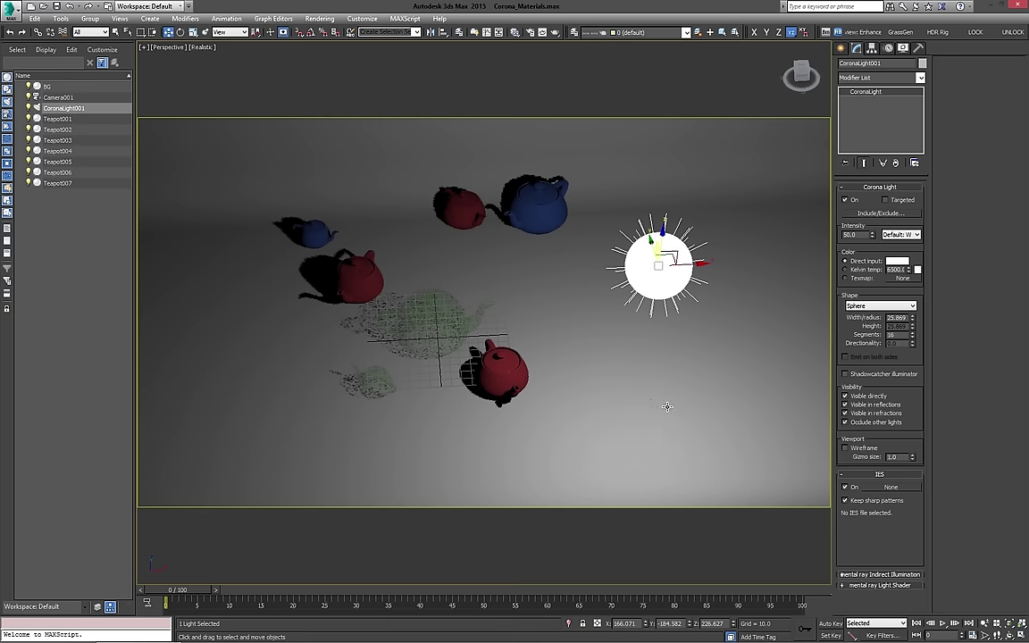
key(v)
key(c)
key(shift+q)
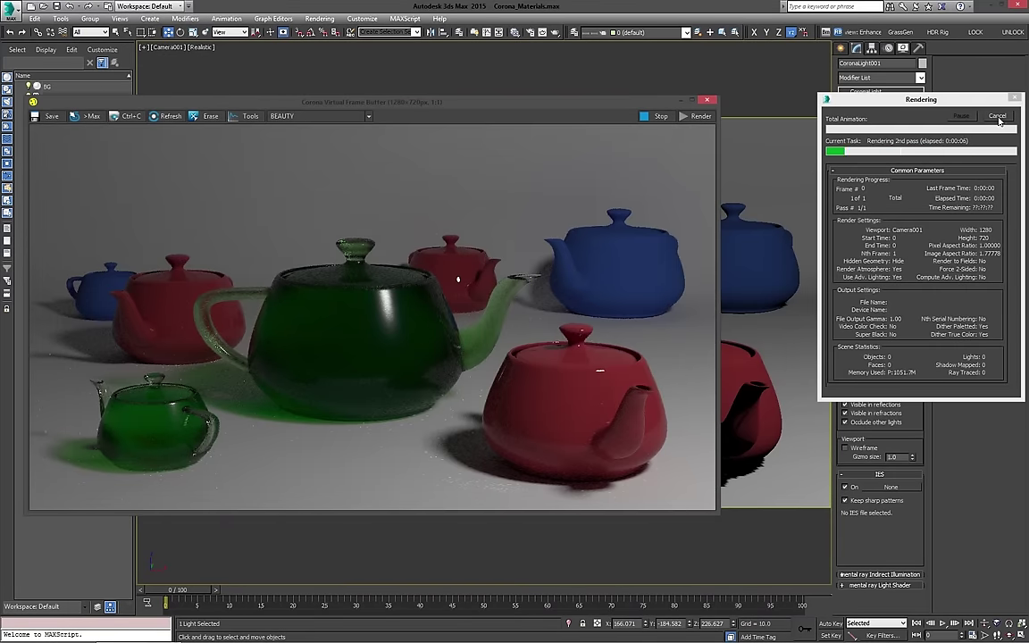
click(665, 116)
click(706, 100)
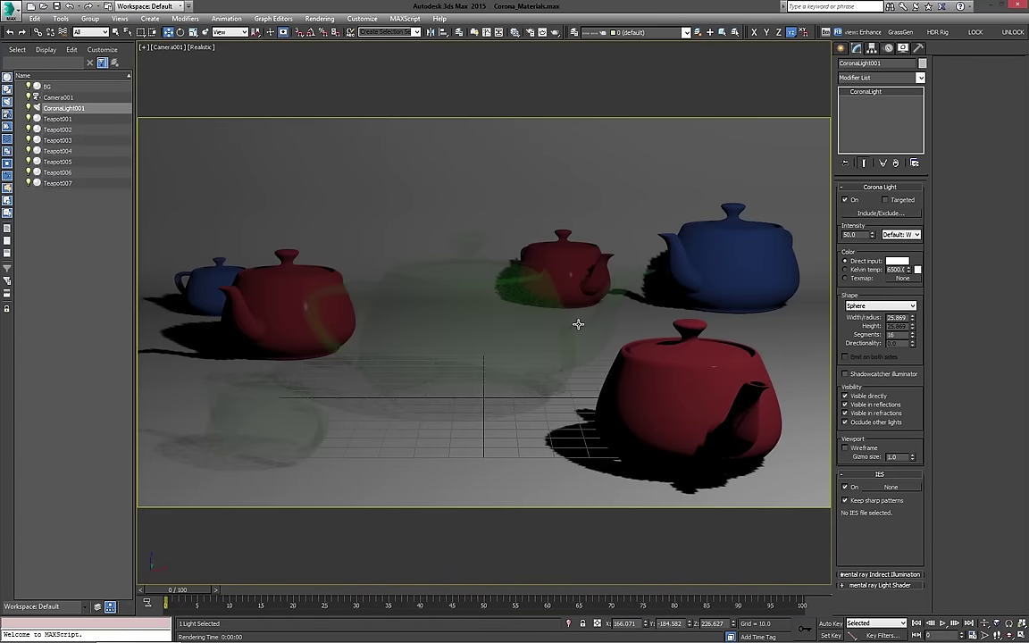
Switch to the perspective view and turn the Corona light into a targeted light
key(p)
scroll(577, 324, down, 3)
alt+middle_drag(548, 326, 514, 342)
scroll(515, 342, down, 5)
scroll(556, 268, up, 2)
middle_drag(558, 257, 536, 304)
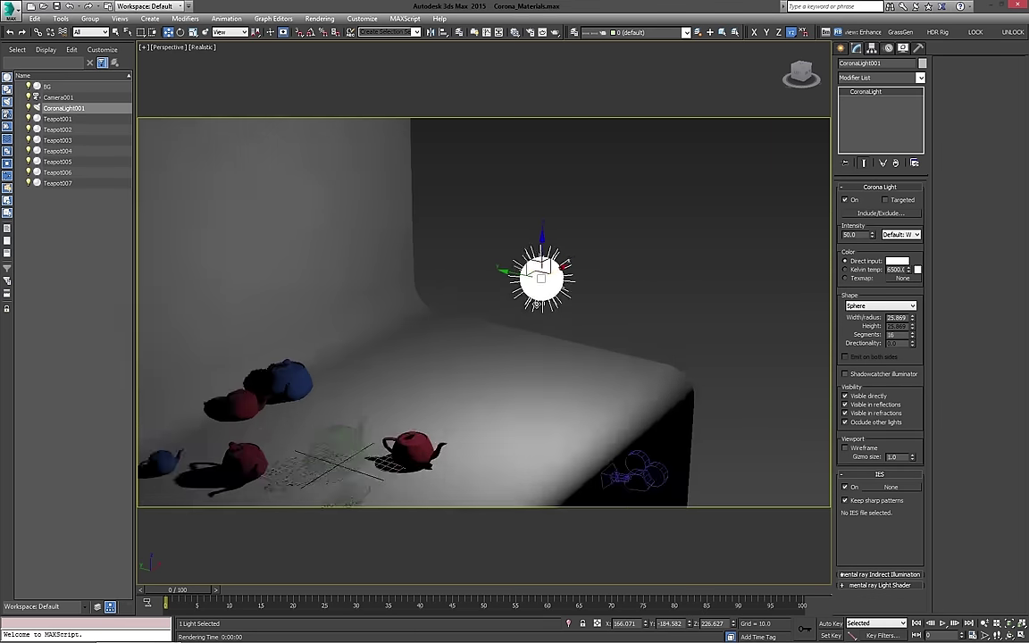
scroll(535, 304, up, 2)
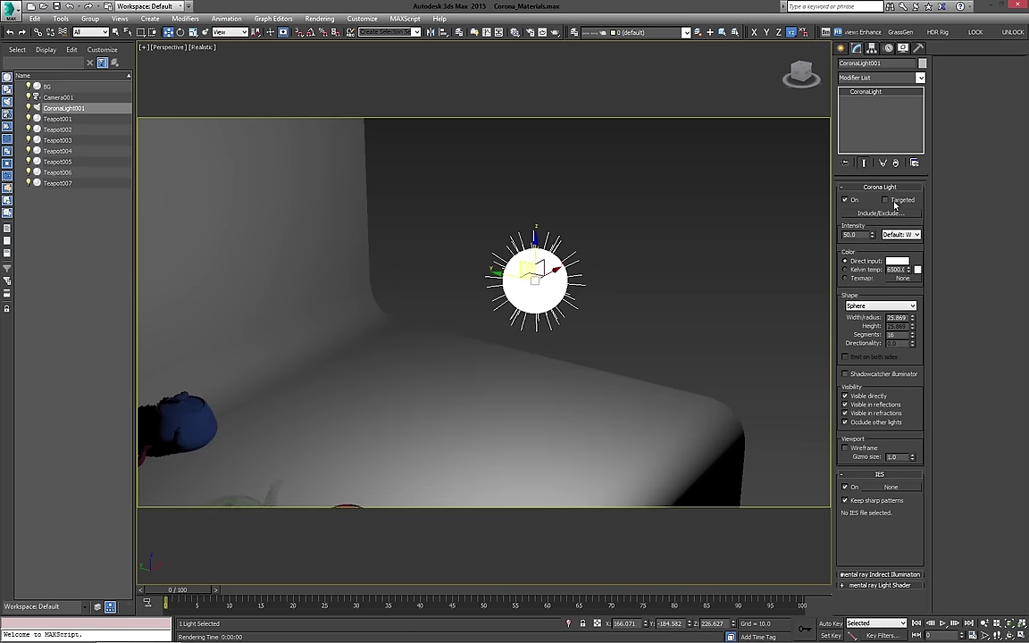
click(894, 202)
Select the Corona light's target and reset its X, Y and Z coordinates to 0, placing it at the world origin
scroll(599, 339, down, 3)
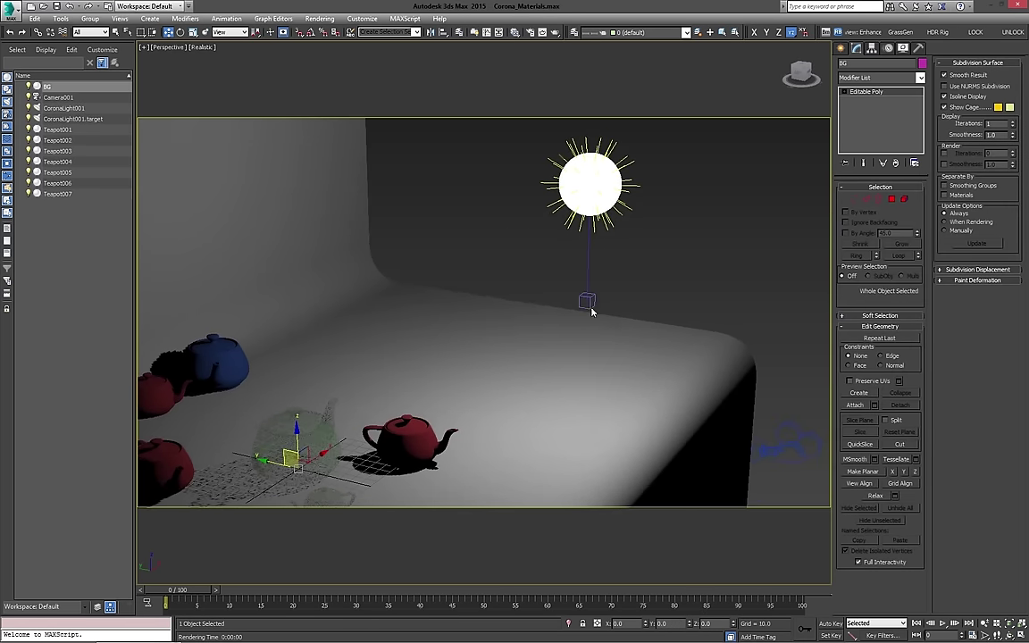
click(593, 305)
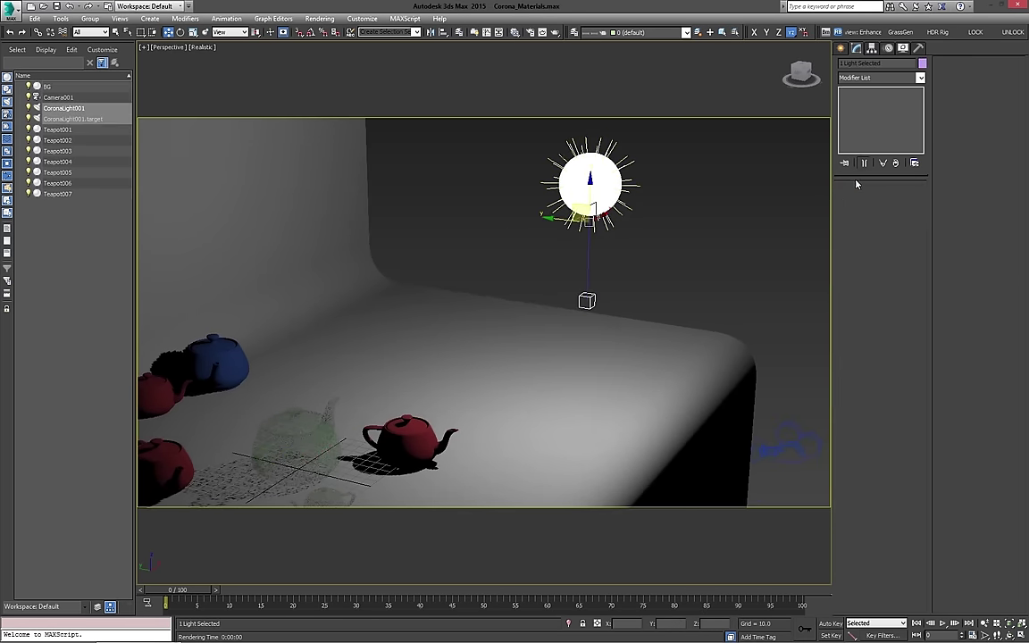
click(578, 167)
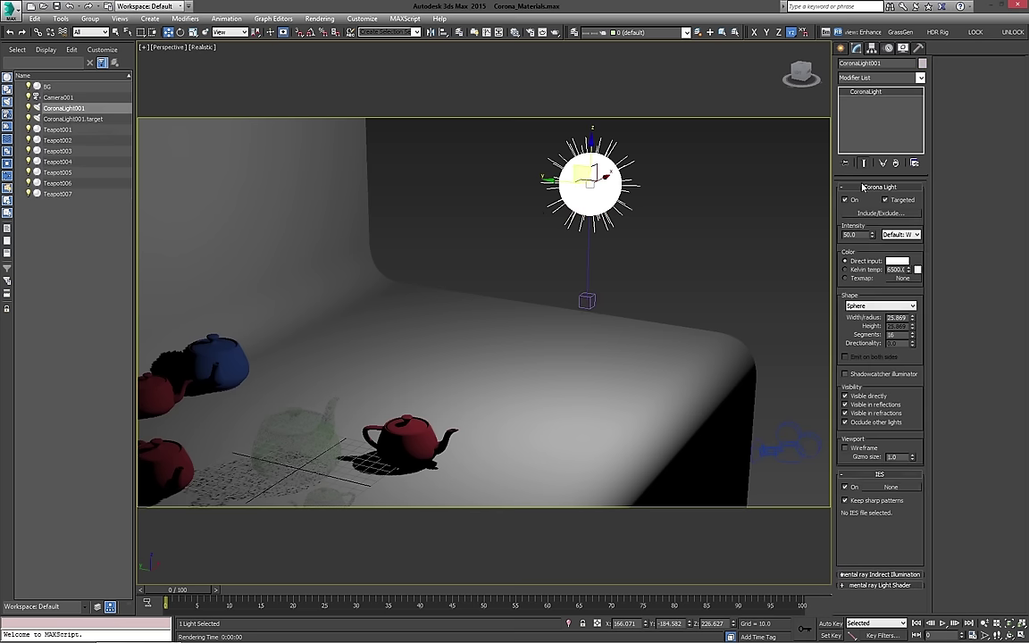
click(589, 300)
middle_drag(575, 306, 608, 265)
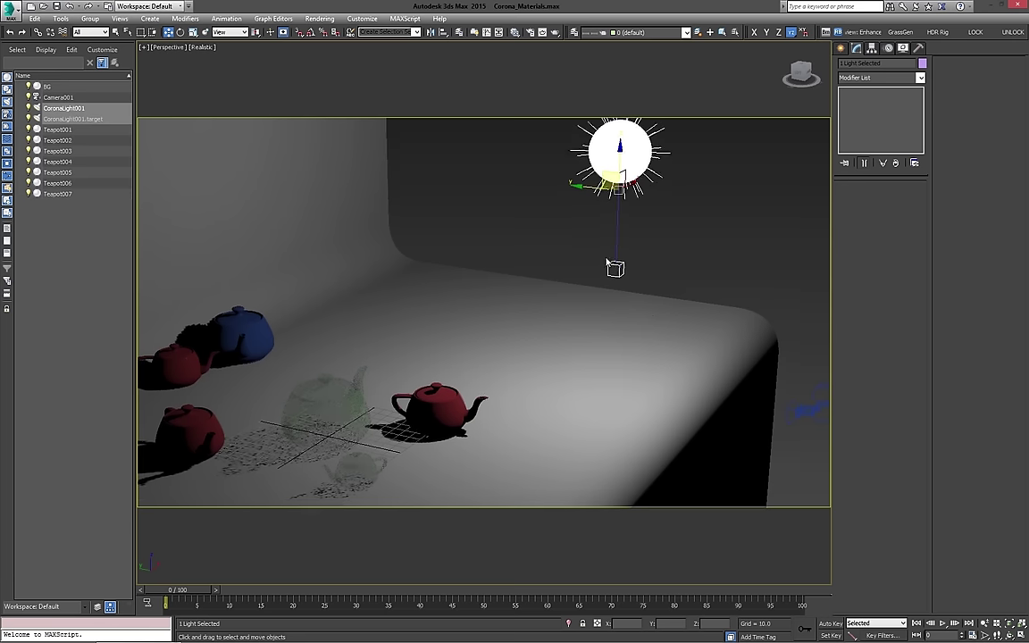
click(616, 271)
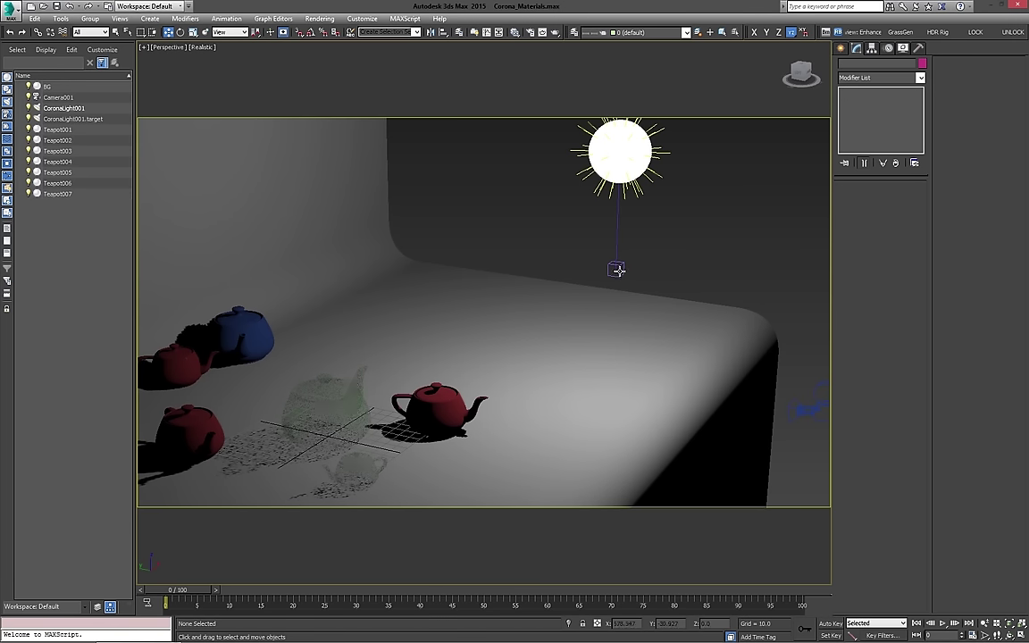
click(615, 268)
right_click(645, 623)
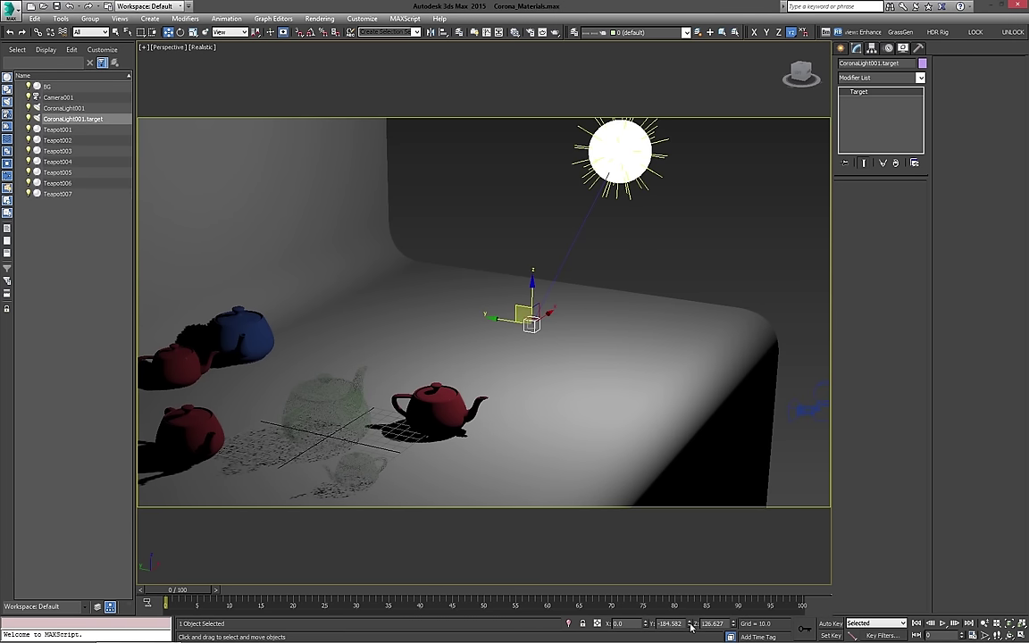
right_click(690, 626)
right_click(733, 625)
middle_drag(538, 344, 507, 389)
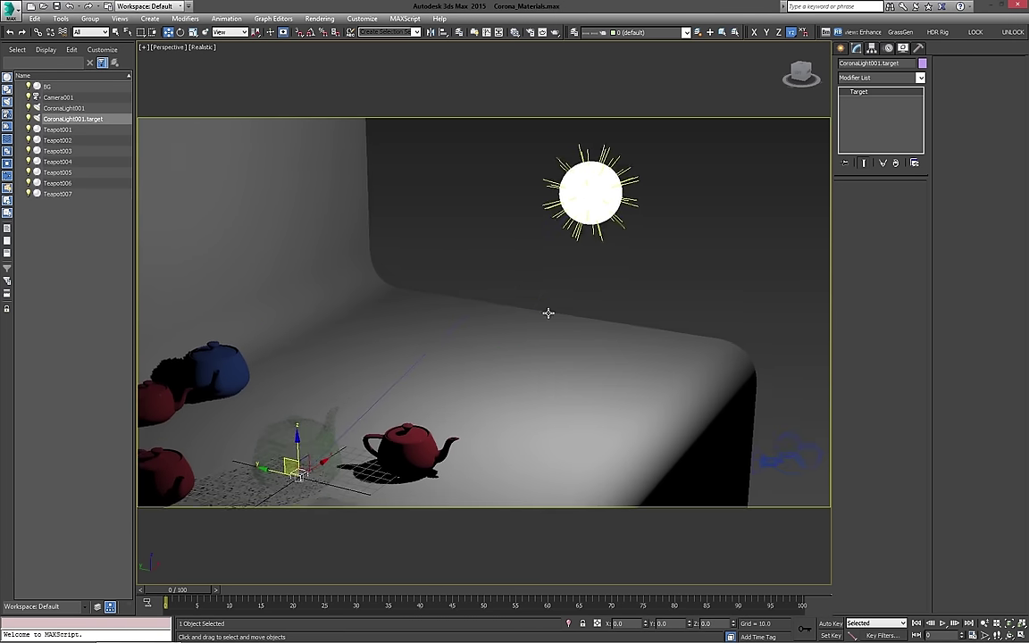
Shift the Corona light slightly to about X 169, Y -176, keeping it aimed at the target
click(598, 174)
alt+middle_drag(434, 310, 414, 300)
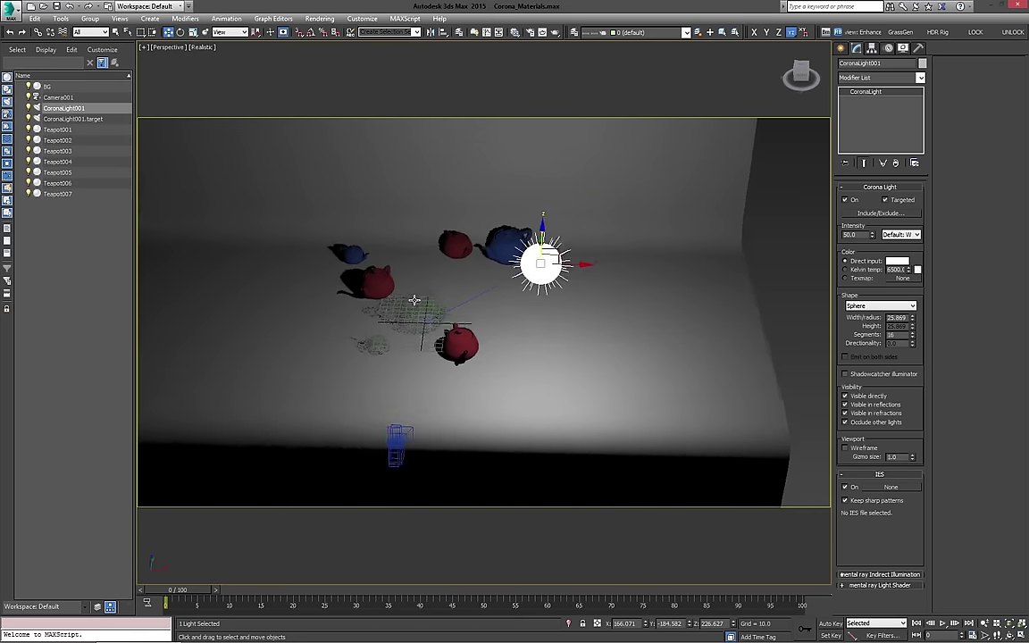
alt+middle_drag(585, 310, 554, 342)
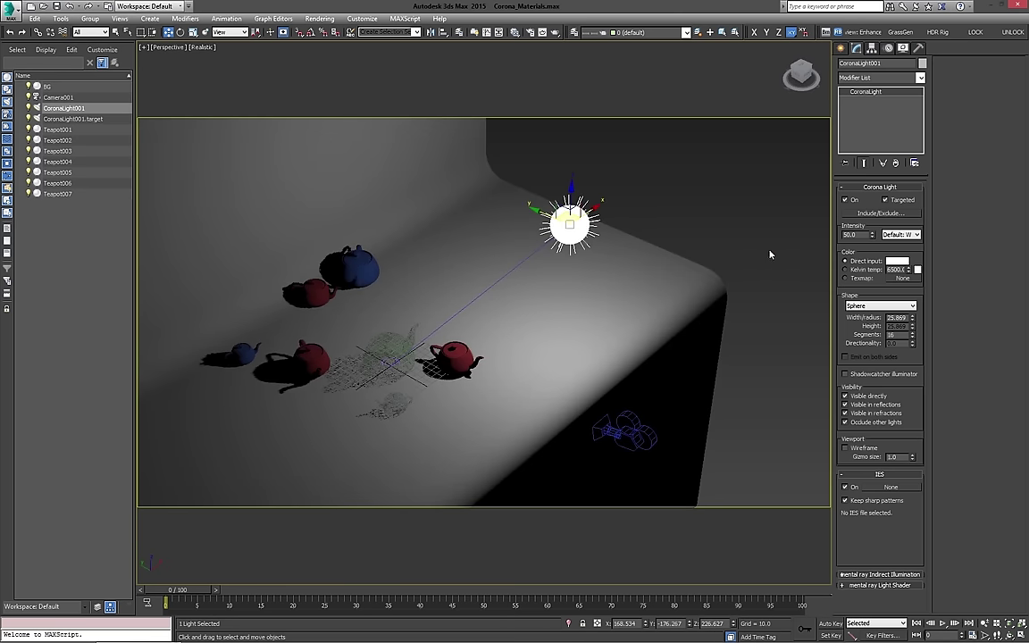
Try a much stronger Corona light, raising its intensity to about 400 and easing it to about 384
alt+middle_drag(625, 263, 656, 251)
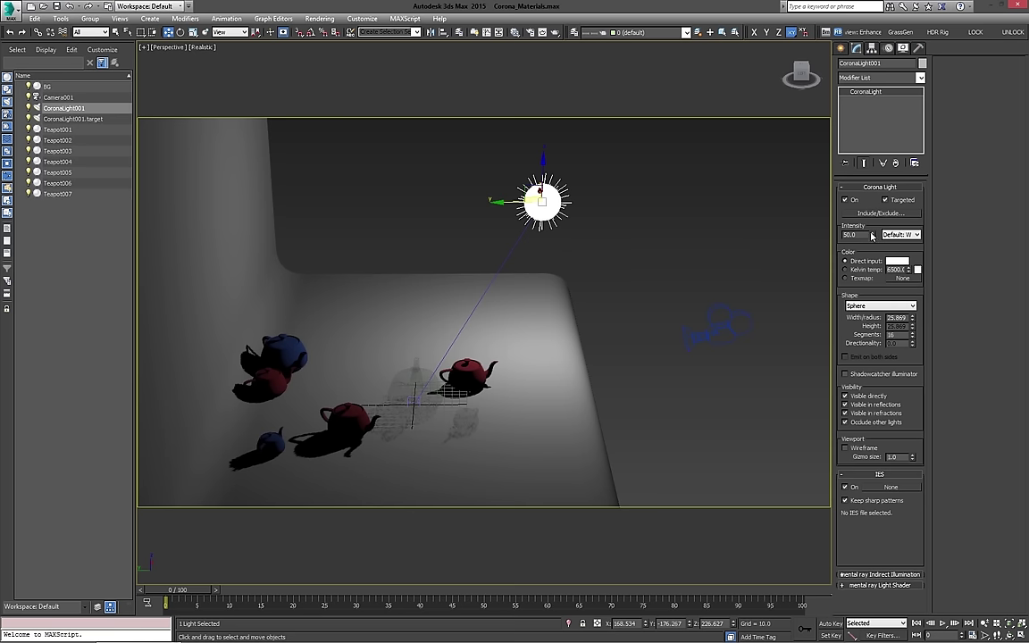
alt+middle_drag(658, 266, 589, 268)
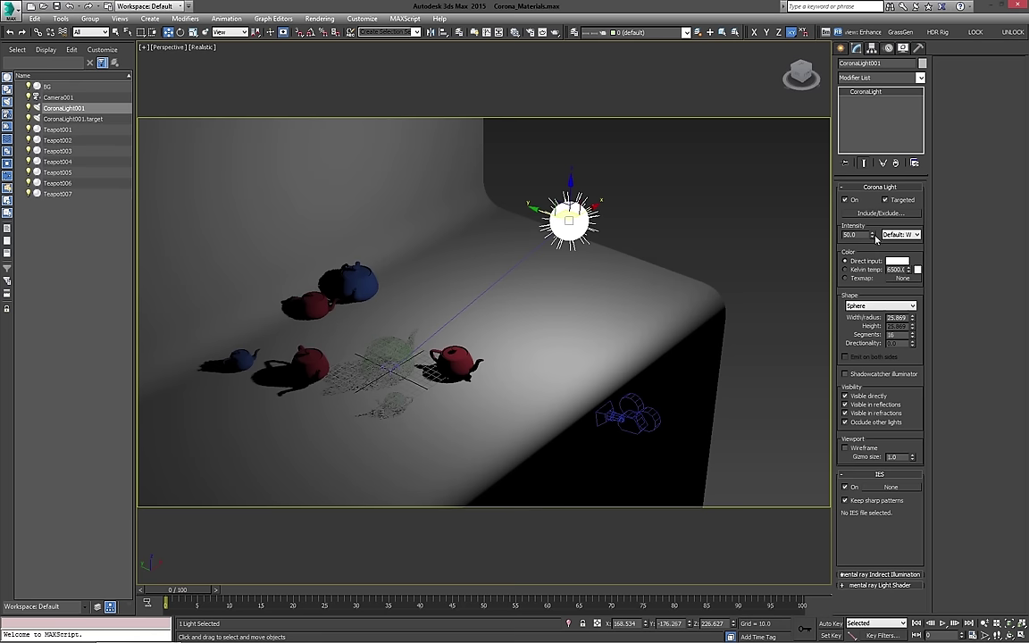
drag(874, 237, 833, 379)
alt+middle_drag(634, 360, 654, 284)
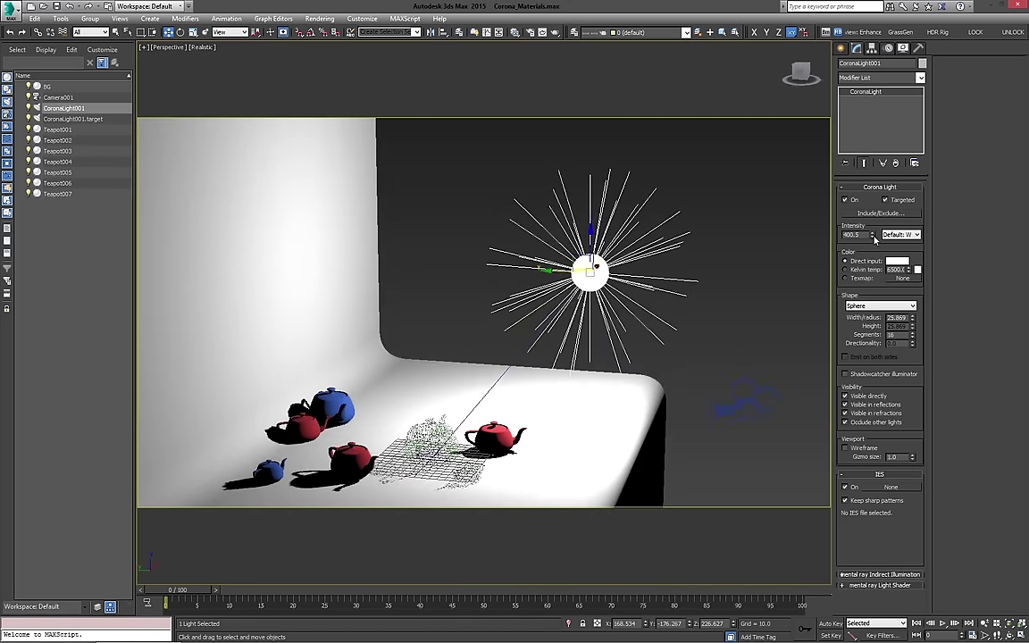
mouse_move(872, 234)
mouse_down()
mouse_move(868, 127)
mouse_move(864, 308)
mouse_move(850, 149)
mouse_move(851, 237)
mouse_up()
alt+middle_drag(656, 288, 615, 286)
middle_drag(671, 325, 691, 315)
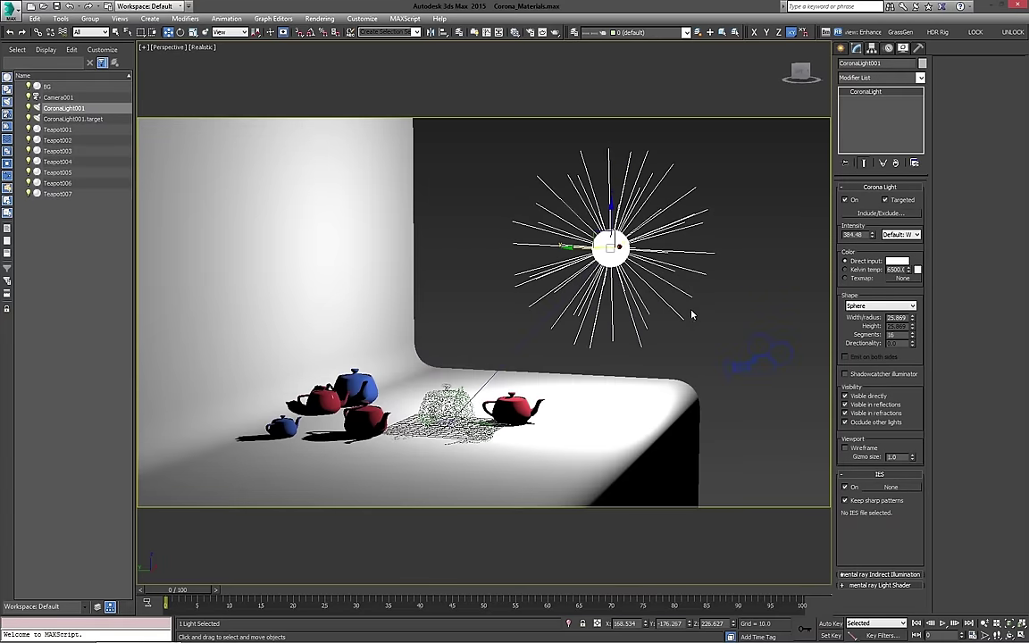
Lower the Corona light's intensity to about 150.5
alt+middle_drag(673, 268, 705, 275)
drag(872, 238, 872, 268)
alt+middle_drag(616, 296, 662, 299)
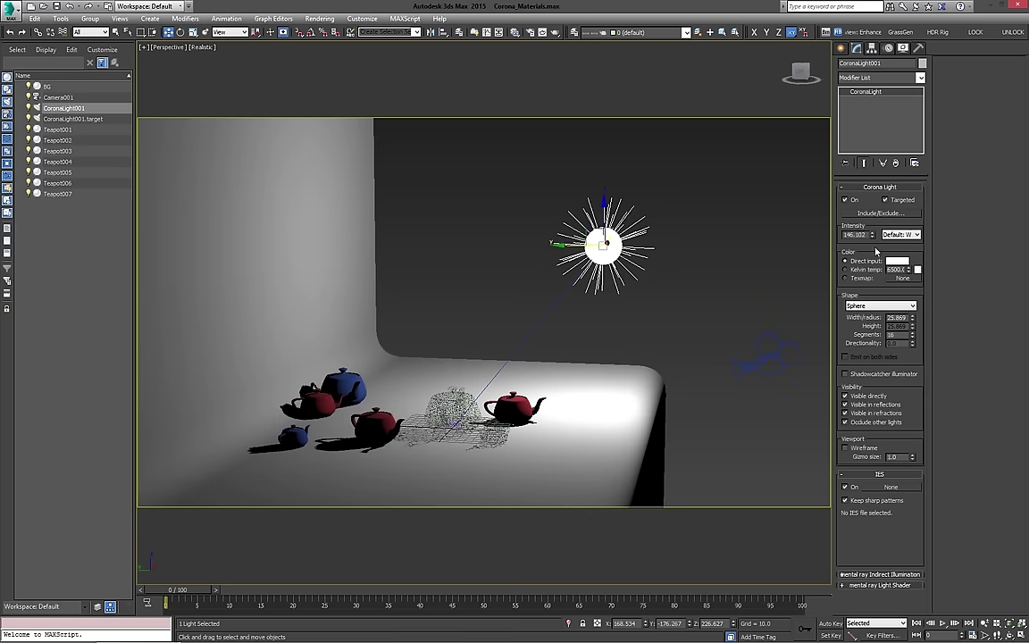
mouse_move(871, 234)
mouse_down()
mouse_move(876, 219)
mouse_move(874, 235)
mouse_up()
alt+middle_drag(750, 284, 668, 291)
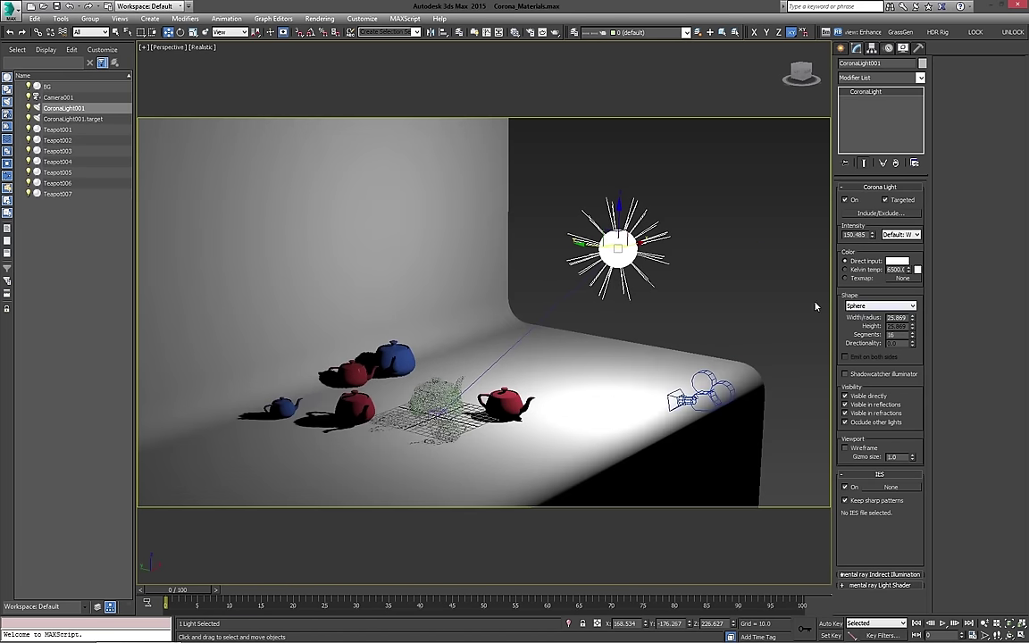
Examine the Corona light's intensity unit options and its direct input color selector
click(900, 234)
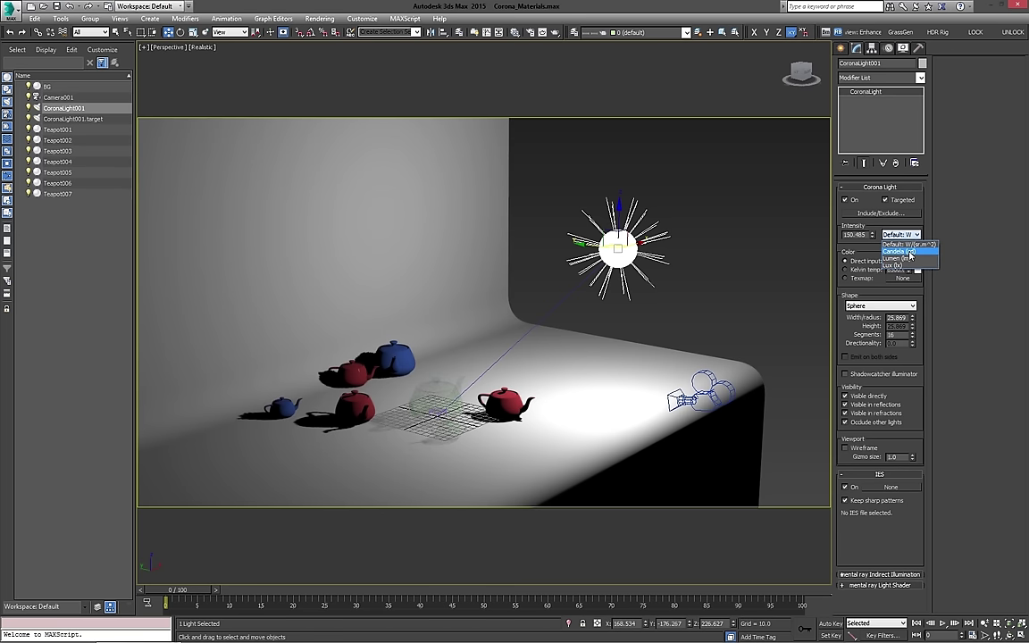
click(953, 223)
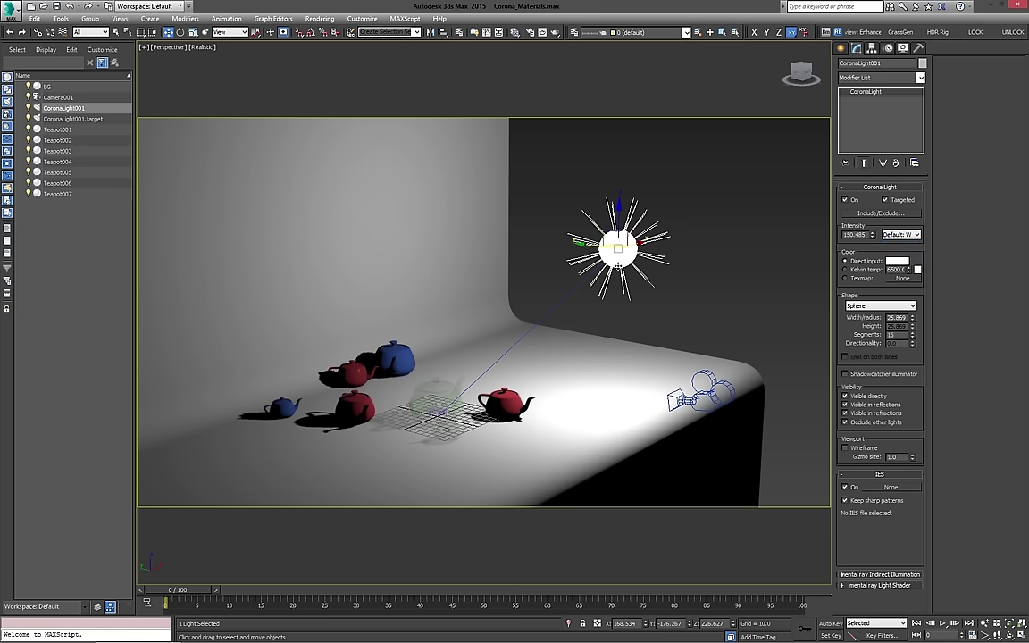
middle_drag(617, 265, 639, 256)
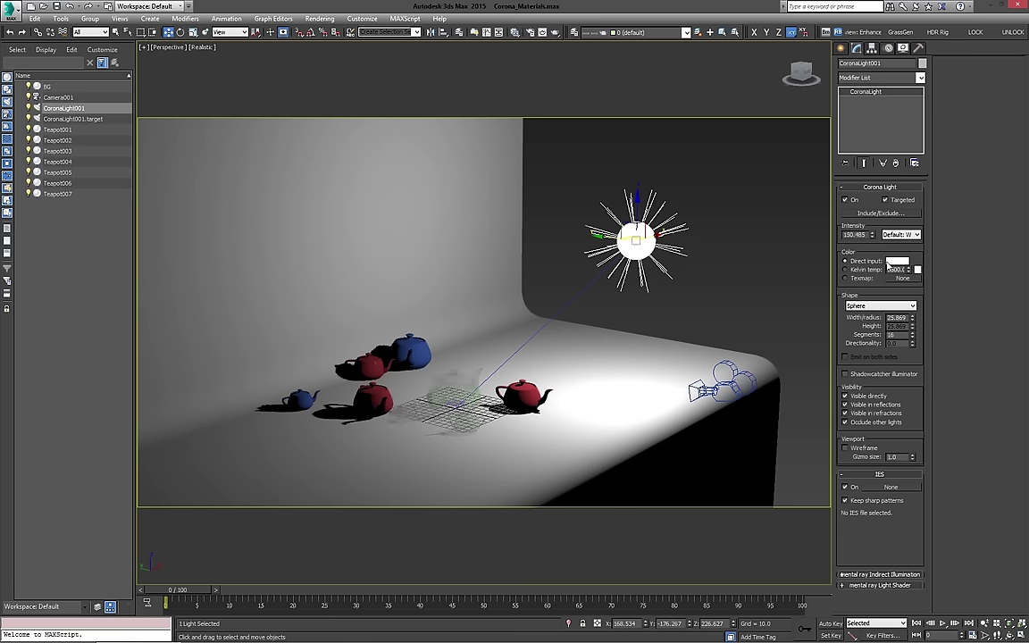
click(897, 261)
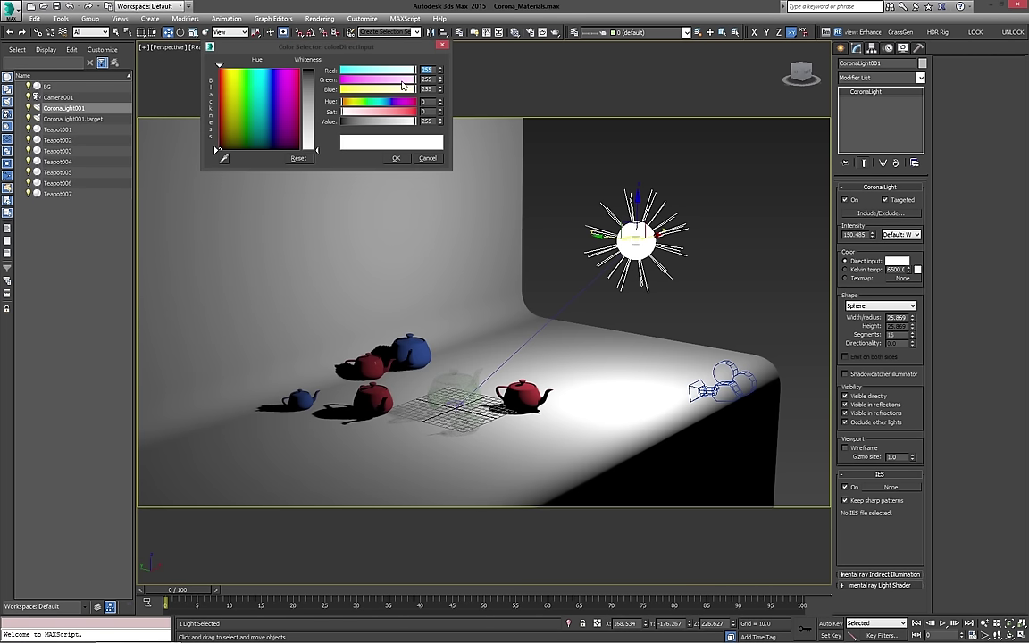
click(396, 158)
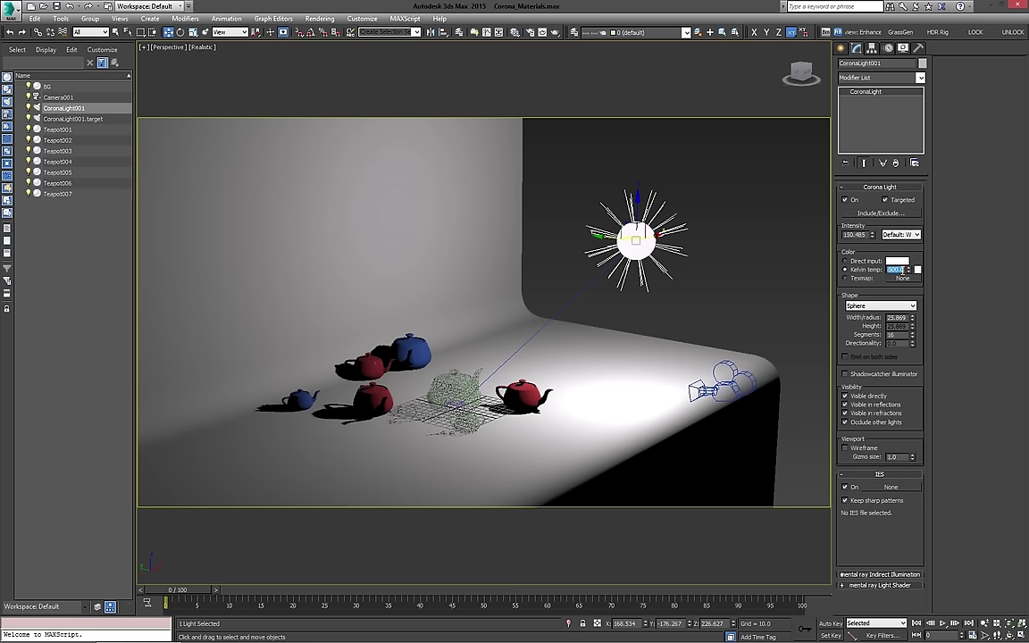
Try Kelvin temperatures of 4800 and 10000 on the Corona light, and return it to direct color input
text(4800)
key(Return)
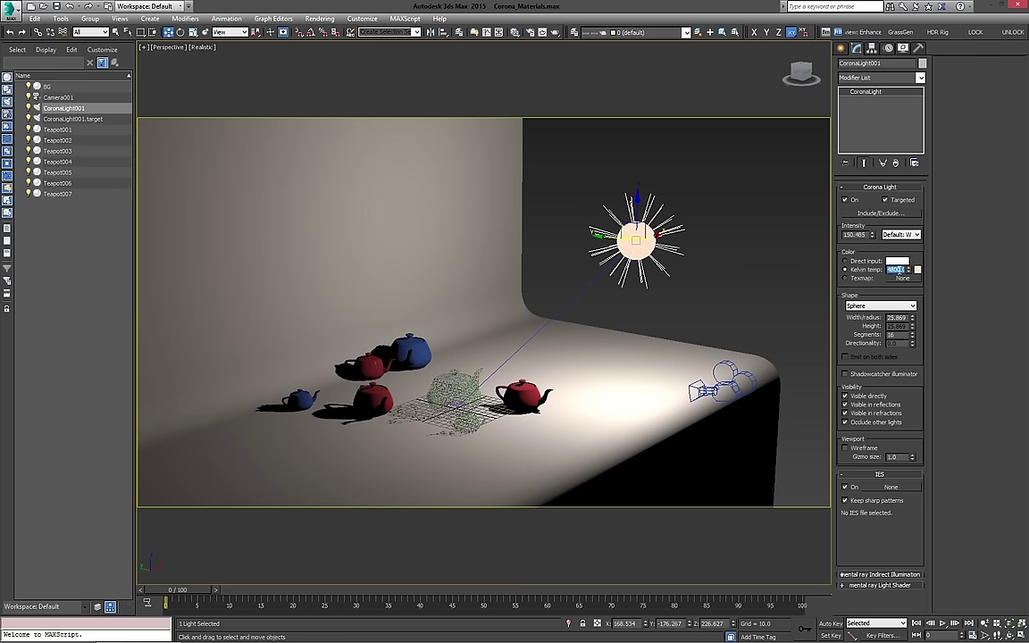
text(1)
key(Return)
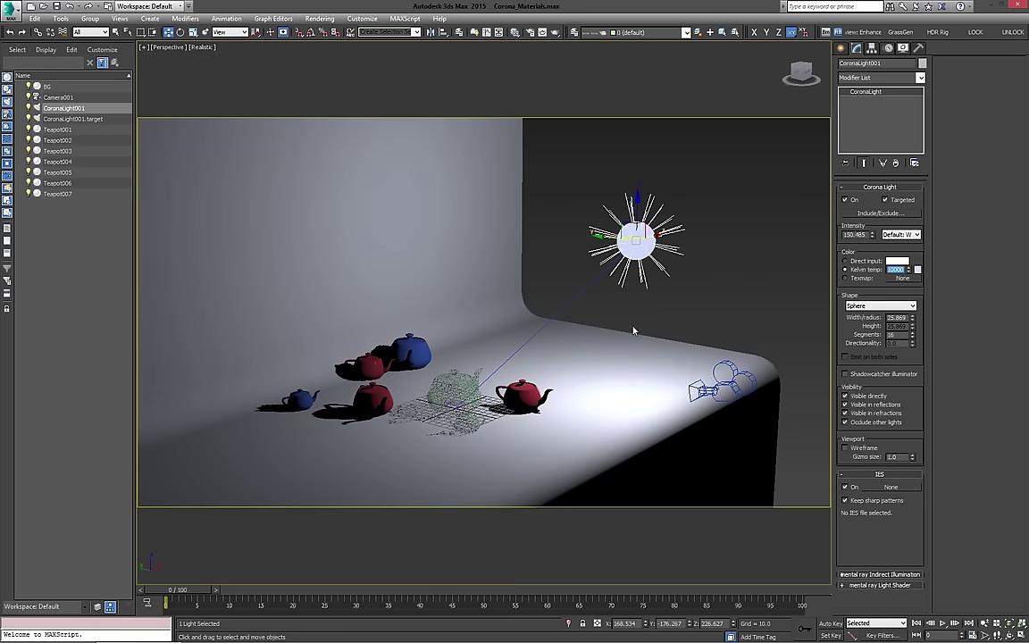
click(856, 281)
middle_drag(662, 309, 632, 317)
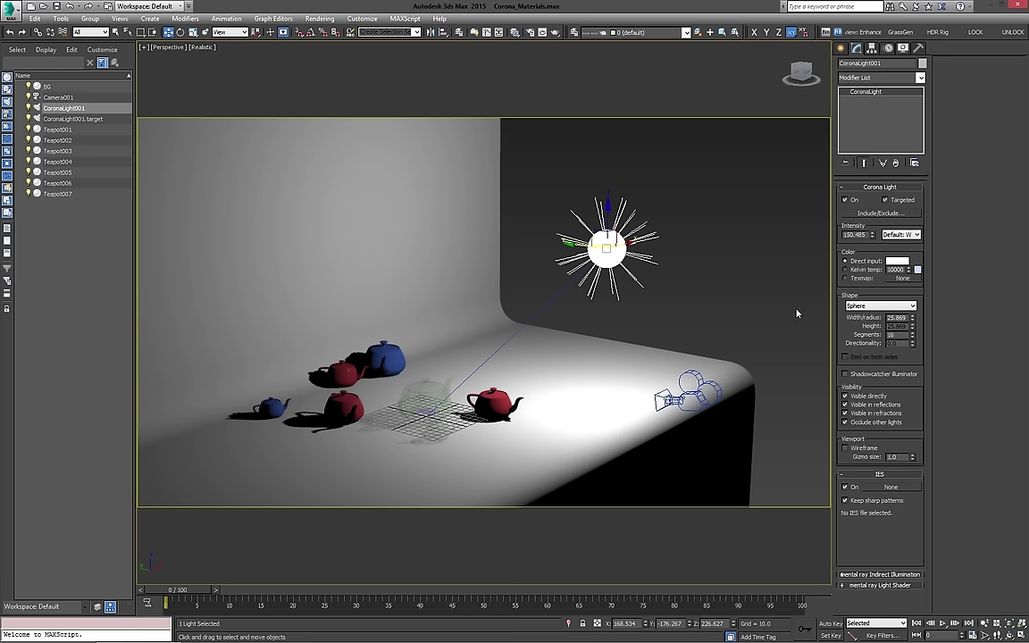
Change the Corona light's shape to Rectangle and move it farther from the teapots, to about X 192, Y -252
middle_drag(626, 328, 694, 353)
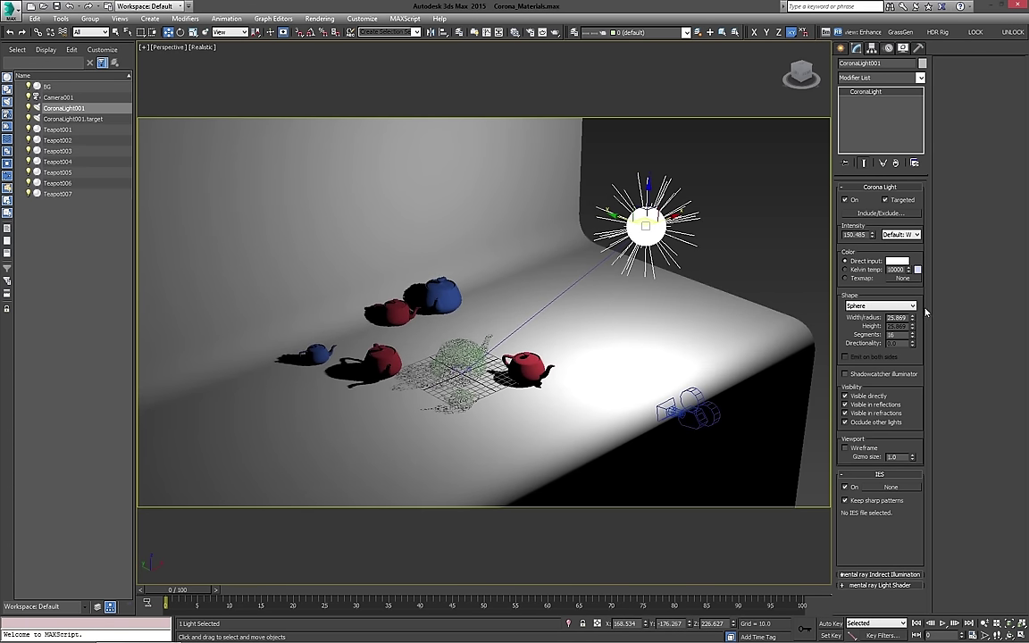
click(892, 306)
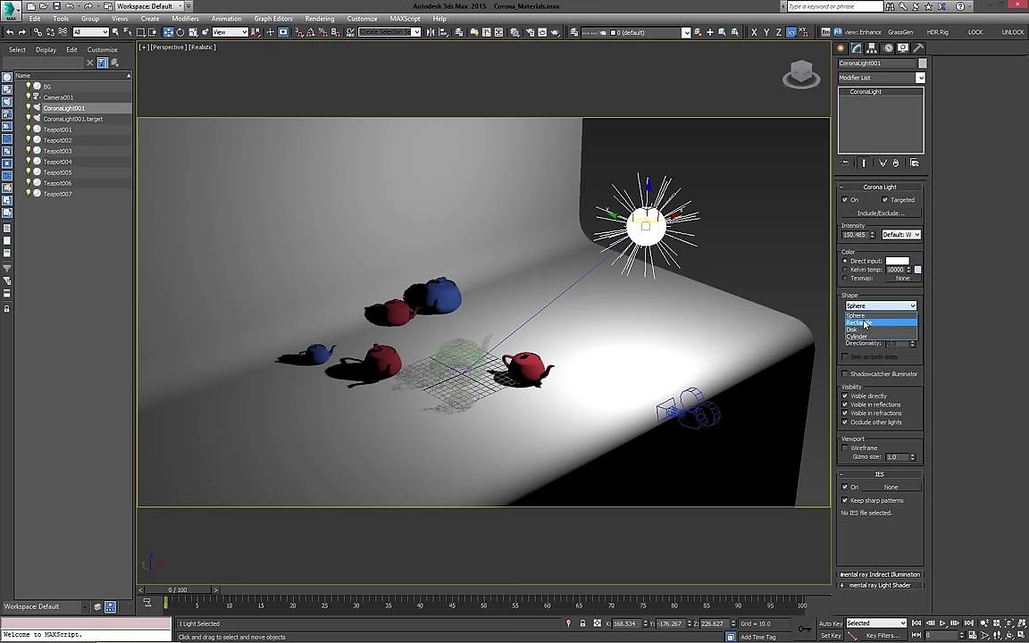
click(863, 324)
alt+middle_drag(686, 298, 604, 310)
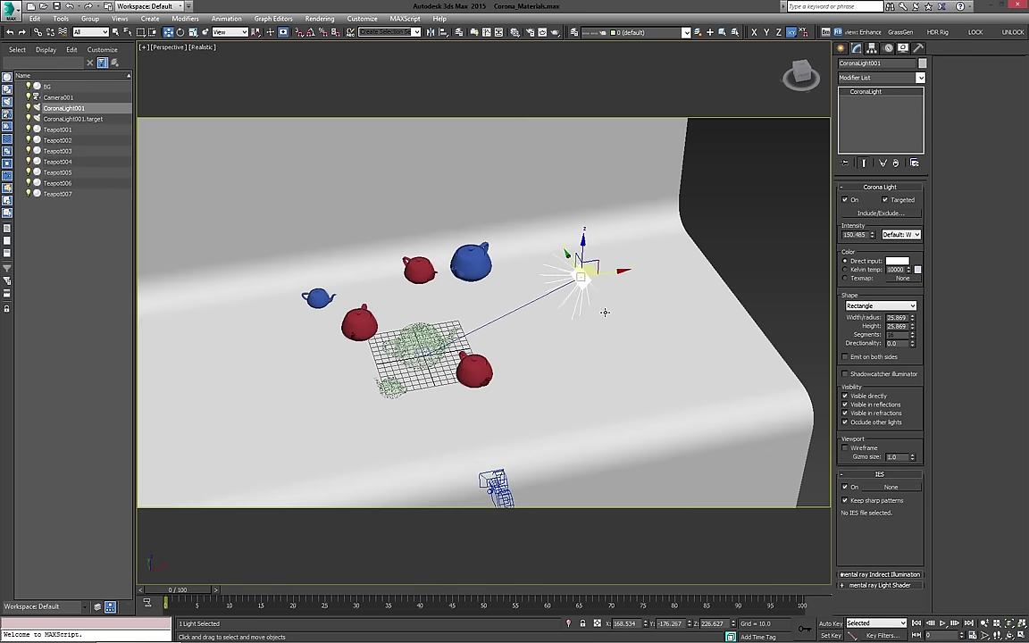
drag(598, 271, 629, 299)
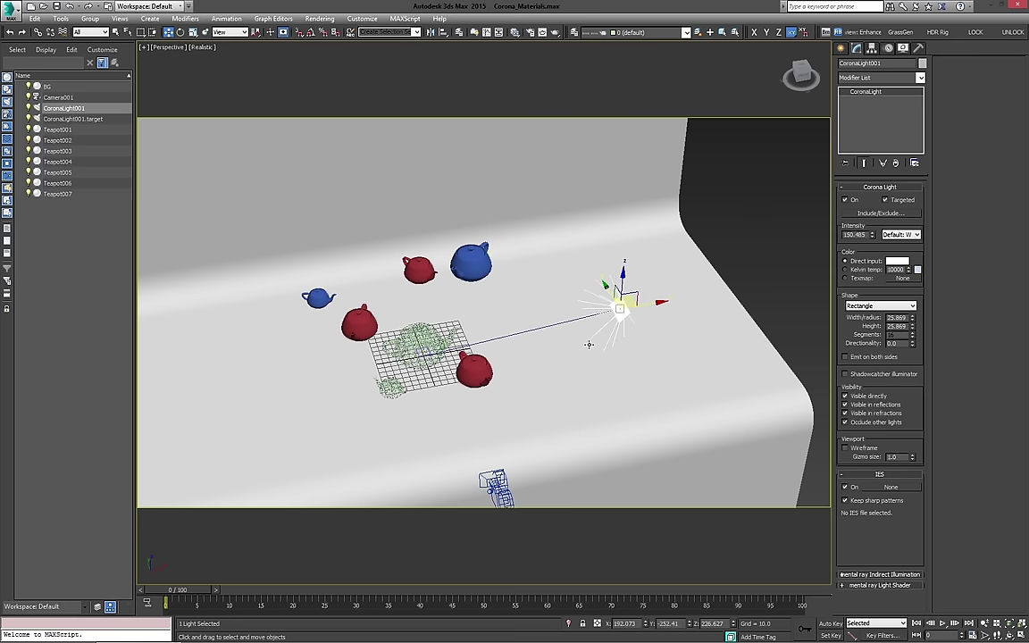
Enlarge the rectangular Corona light to a width of about 229 and a height of about 144
alt+middle_drag(501, 382, 667, 332)
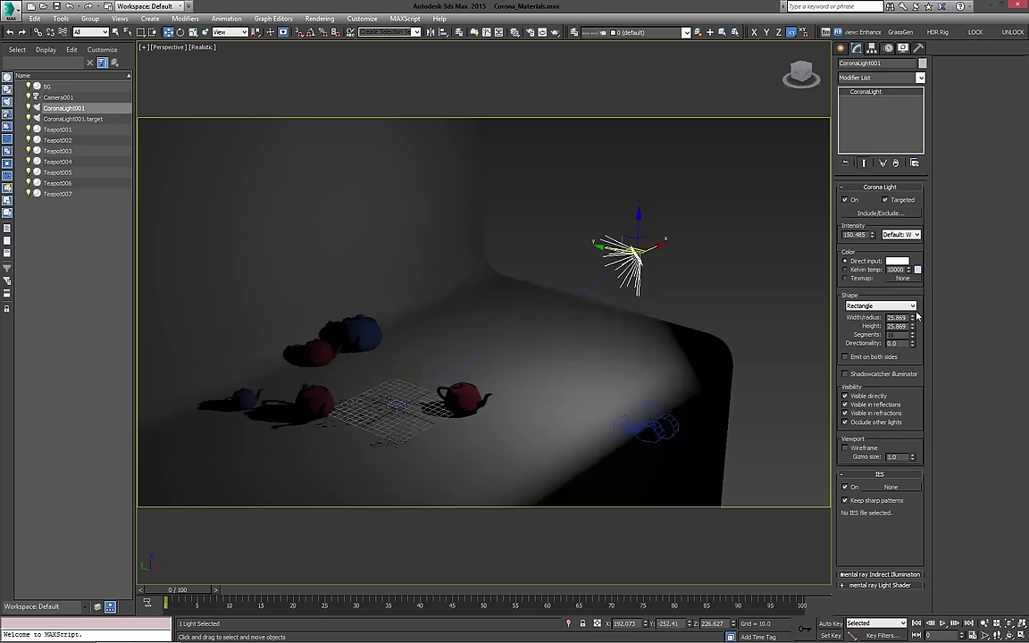
drag(912, 316, 935, 550)
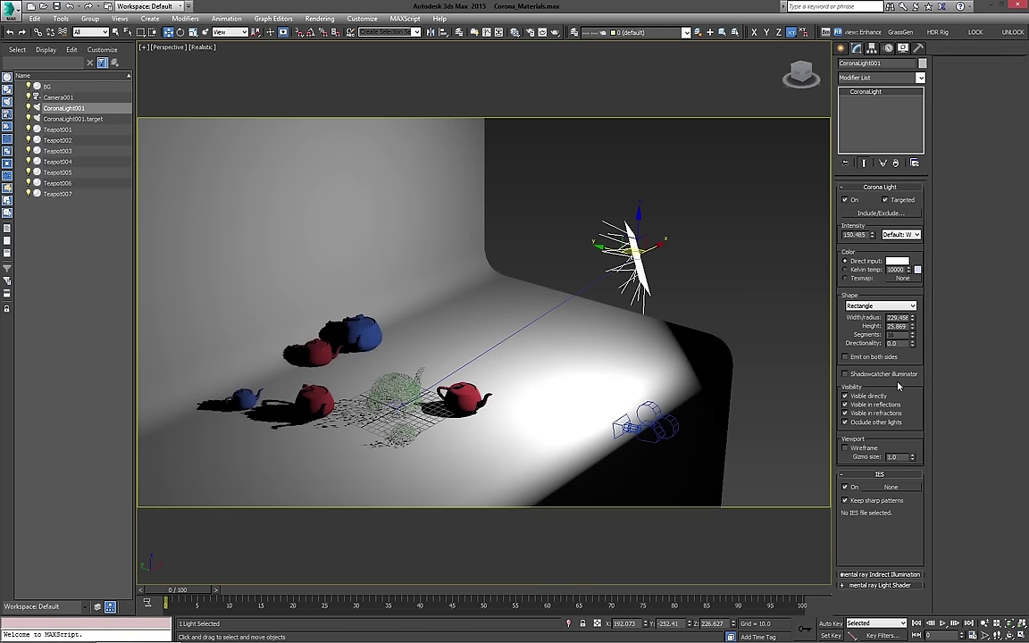
drag(911, 294, 910, 233)
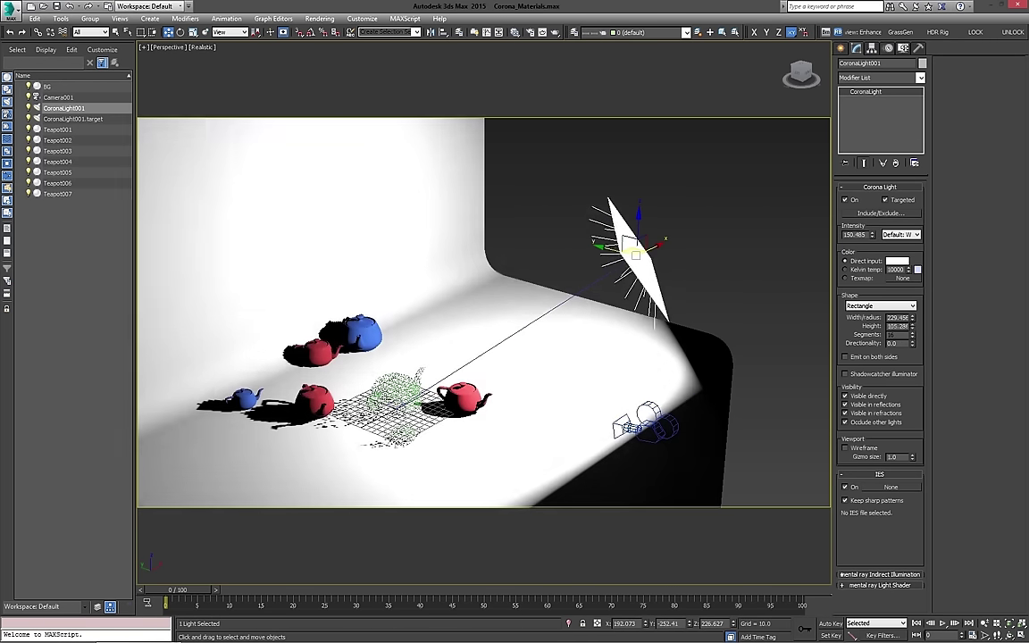
Set the rectangular Corona light's directionality to 0.74 to narrow its beam onto the teapots
alt+middle_drag(579, 330, 520, 315)
middle_drag(629, 378, 581, 332)
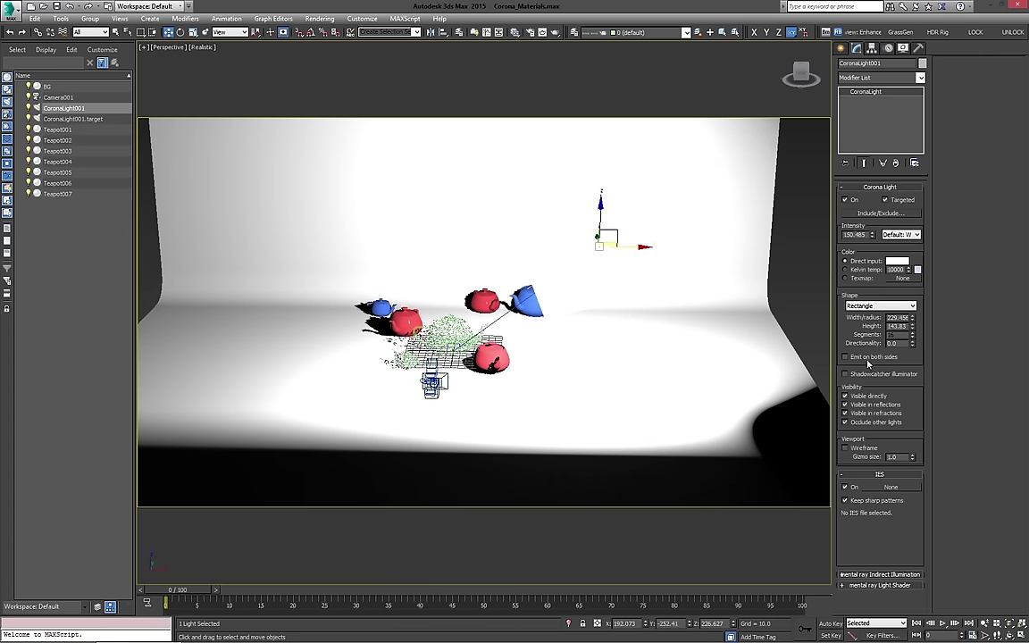
alt+middle_drag(611, 329, 714, 344)
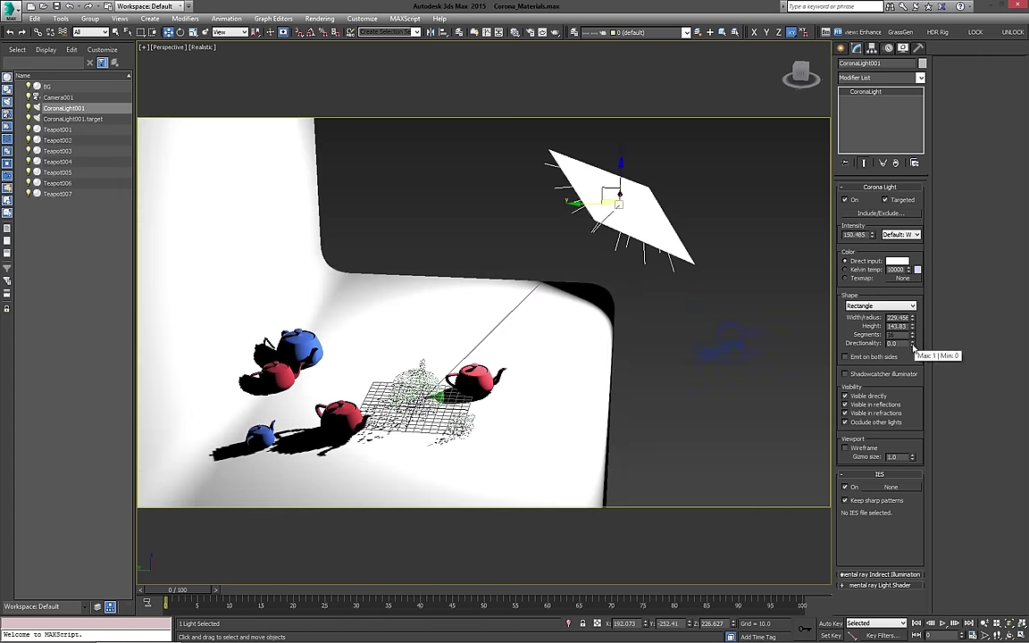
drag(912, 346, 903, 287)
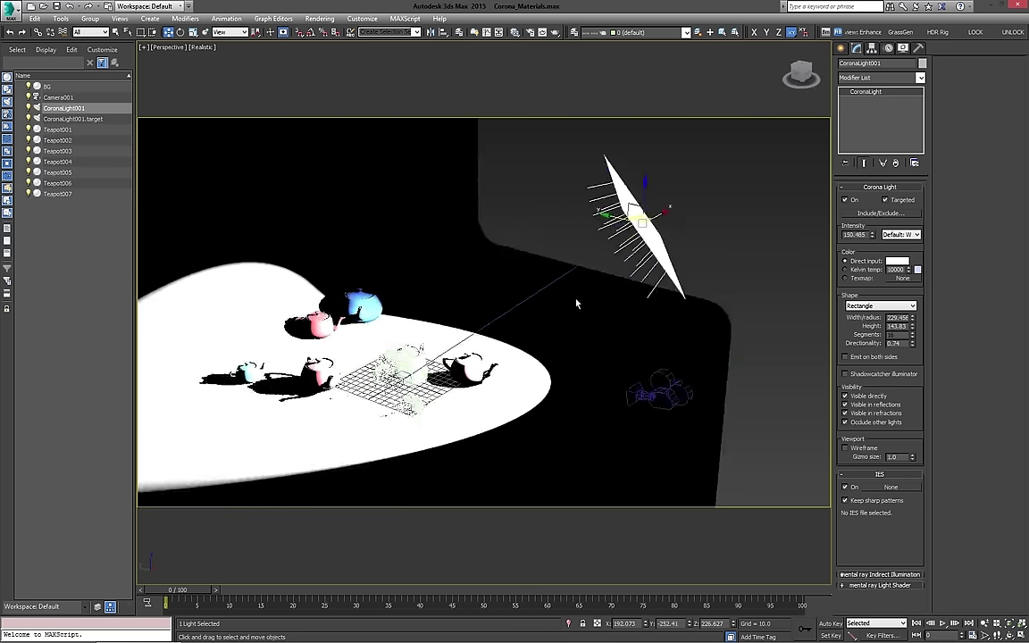
Lower the rectangular Corona light's intensity to about 7.5
alt+middle_drag(576, 305, 824, 340)
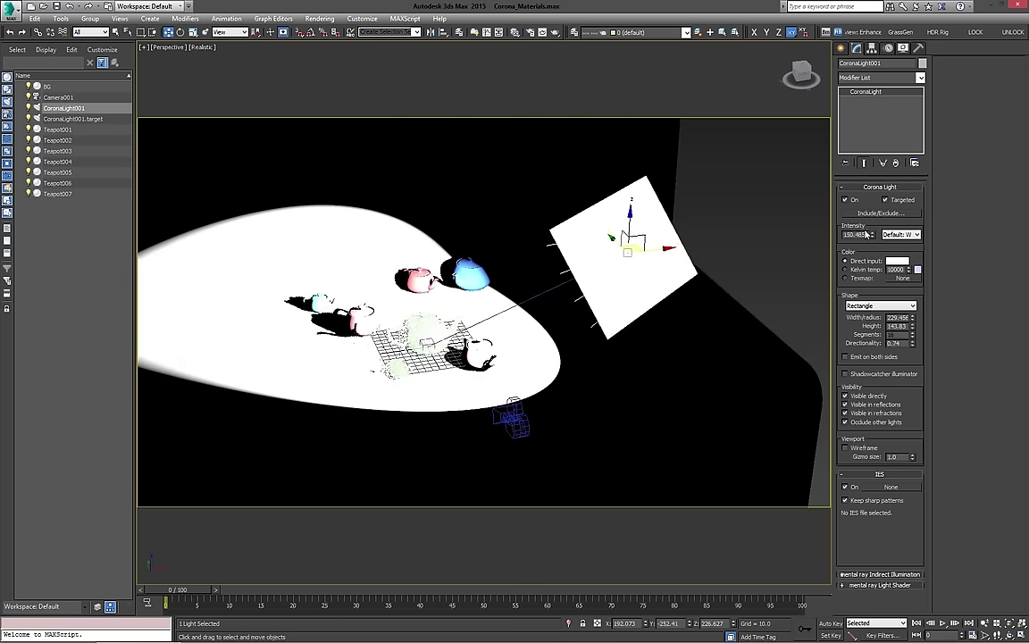
drag(865, 234, 861, 280)
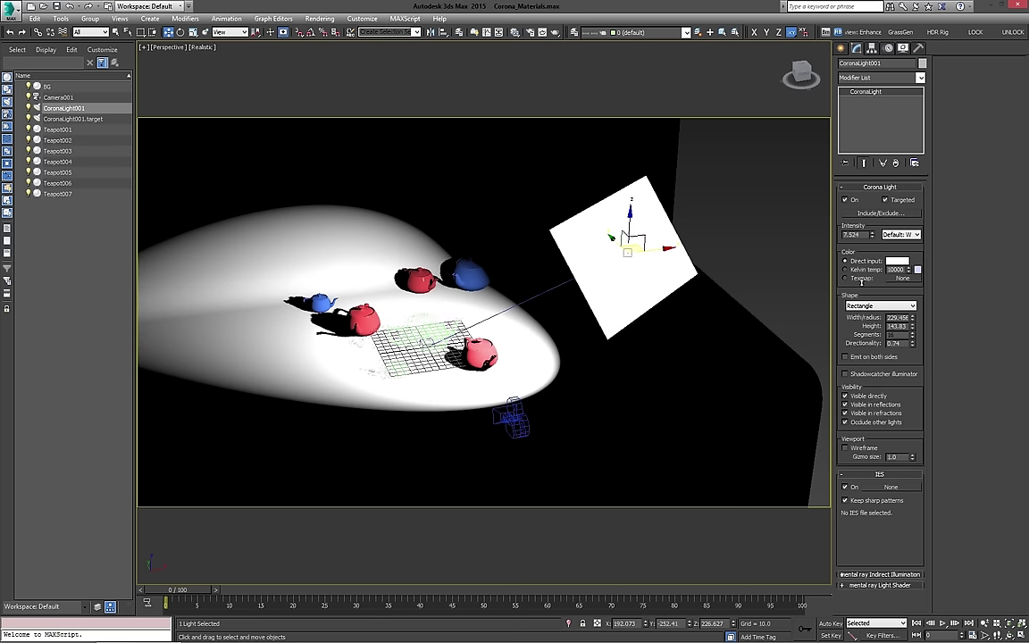
alt+middle_drag(803, 296, 873, 301)
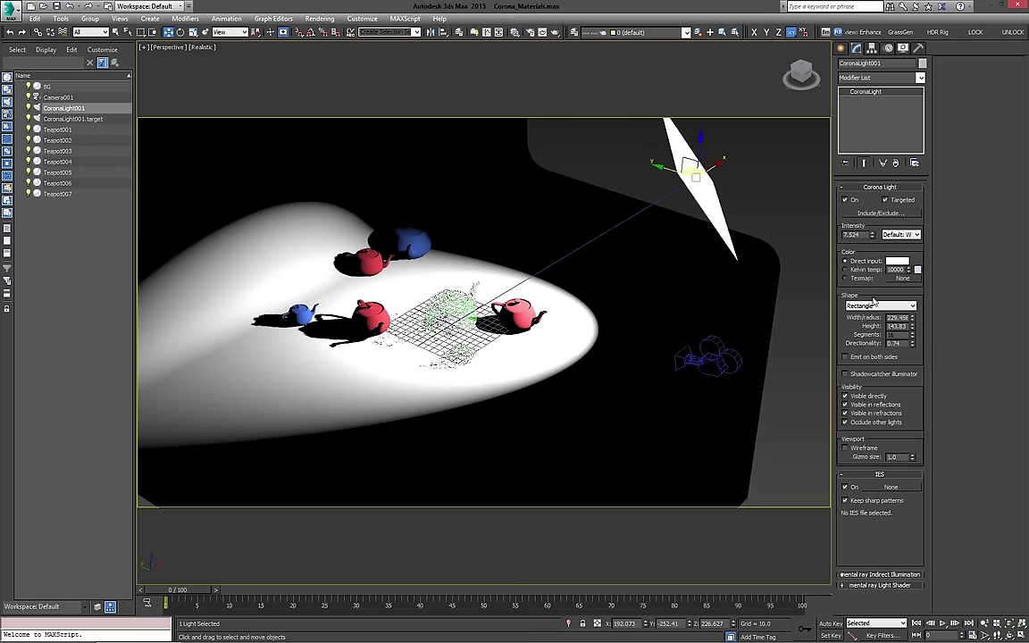
Change the Corona light's shape to Disk and reduce its intensity to about 6.47
click(882, 307)
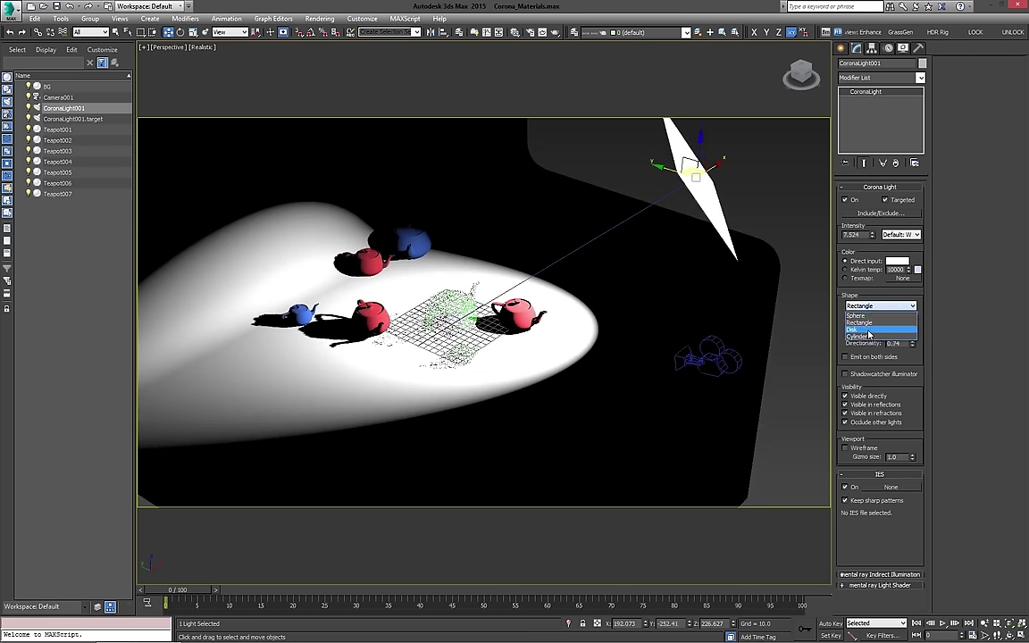
click(868, 334)
alt+middle_drag(664, 277, 902, 330)
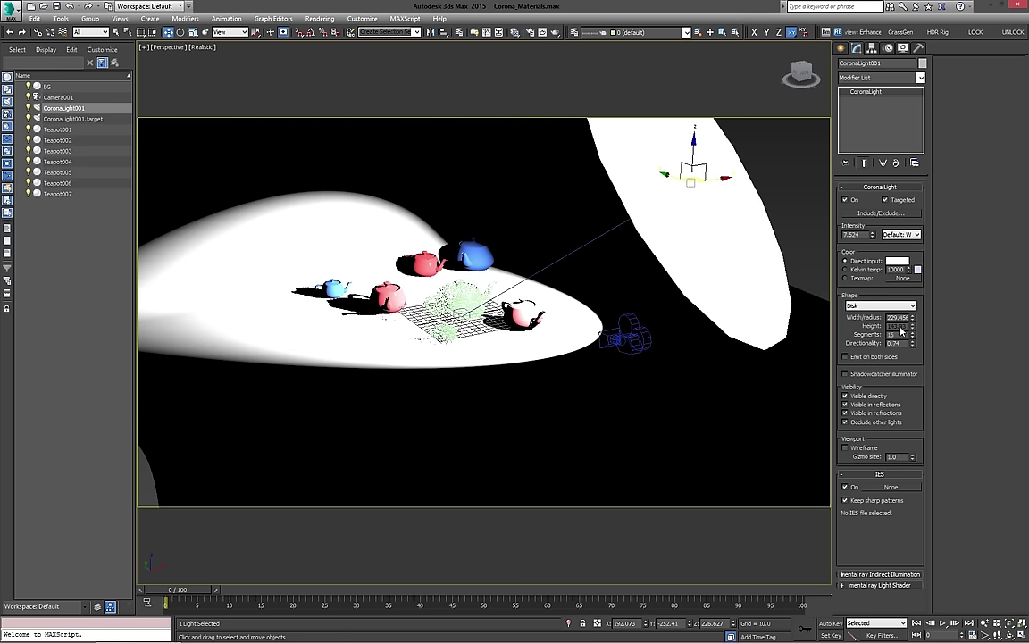
drag(873, 238, 873, 252)
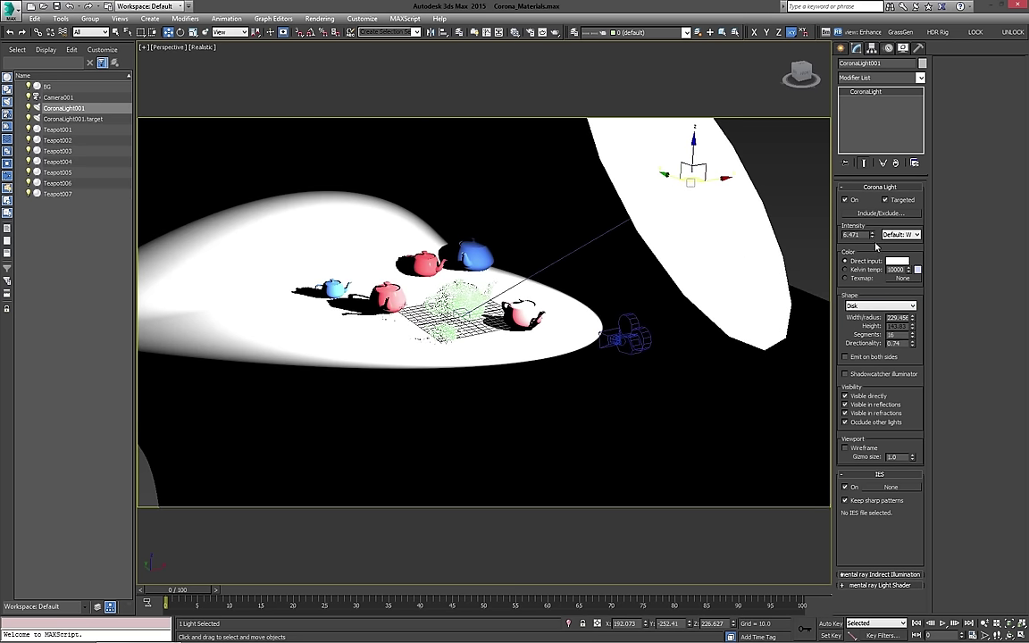
Reduce the disk light's radius to about 71 and widen its beam with a directionality of 0.505
drag(911, 318, 912, 368)
alt+middle_drag(714, 317, 760, 330)
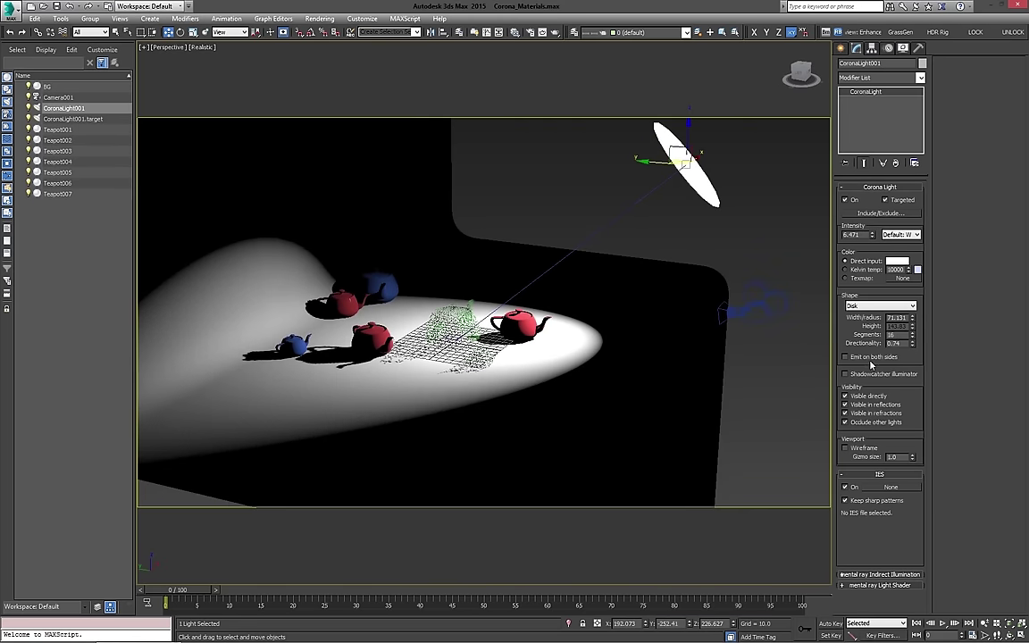
drag(912, 344, 916, 471)
key(alt)
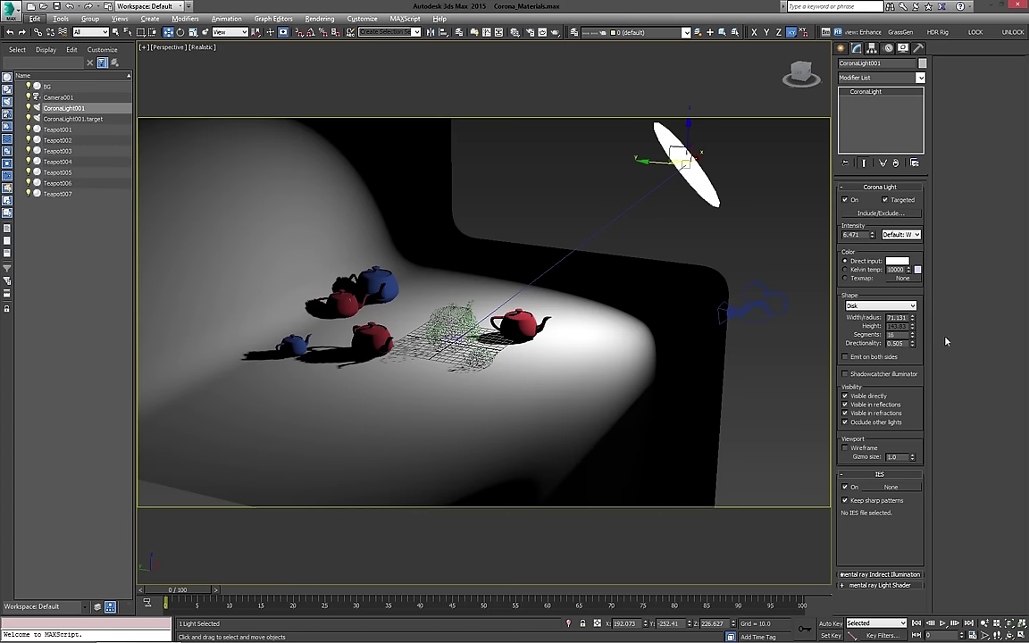
Try the Cylinder shape on the Corona light, and return it to Disk
click(868, 309)
click(864, 338)
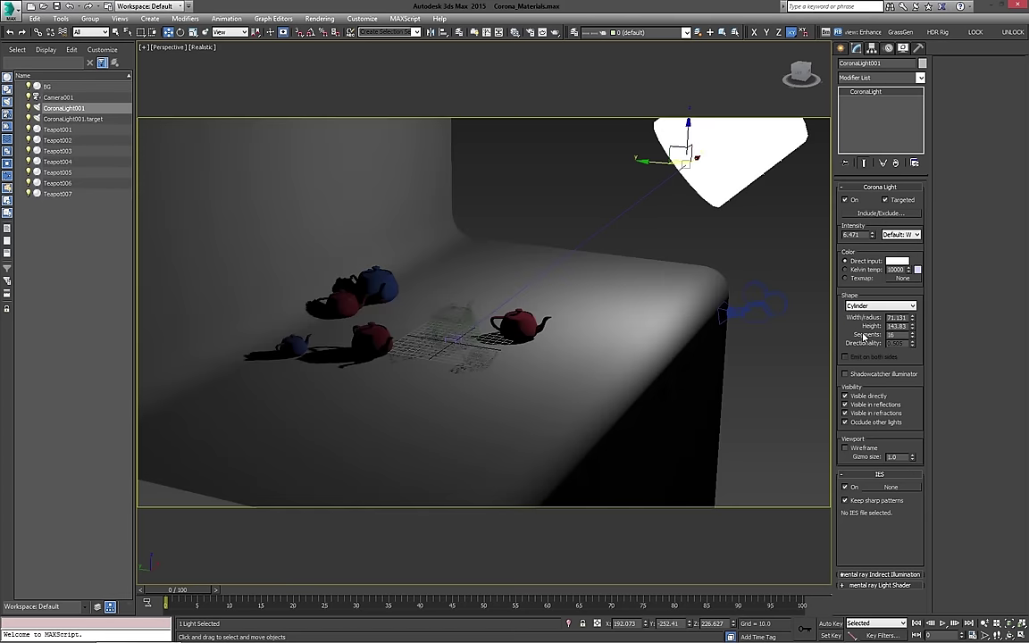
mouse_move(670, 309)
alt+middle_down()
mouse_move(586, 313)
mouse_move(571, 340)
mouse_move(655, 331)
mouse_move(591, 321)
alt+middle_up()
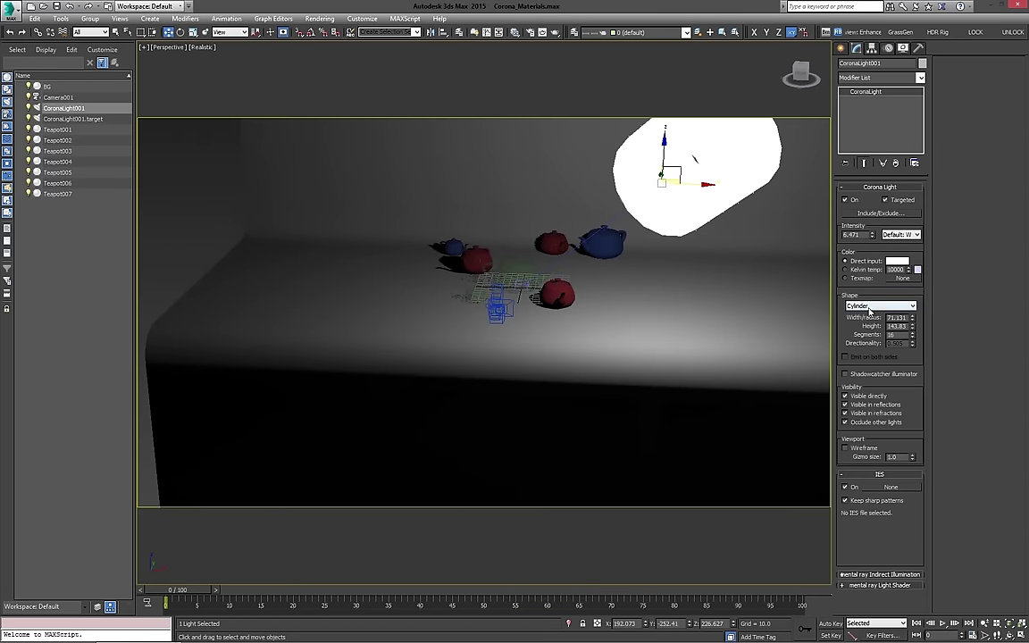
click(871, 307)
click(864, 330)
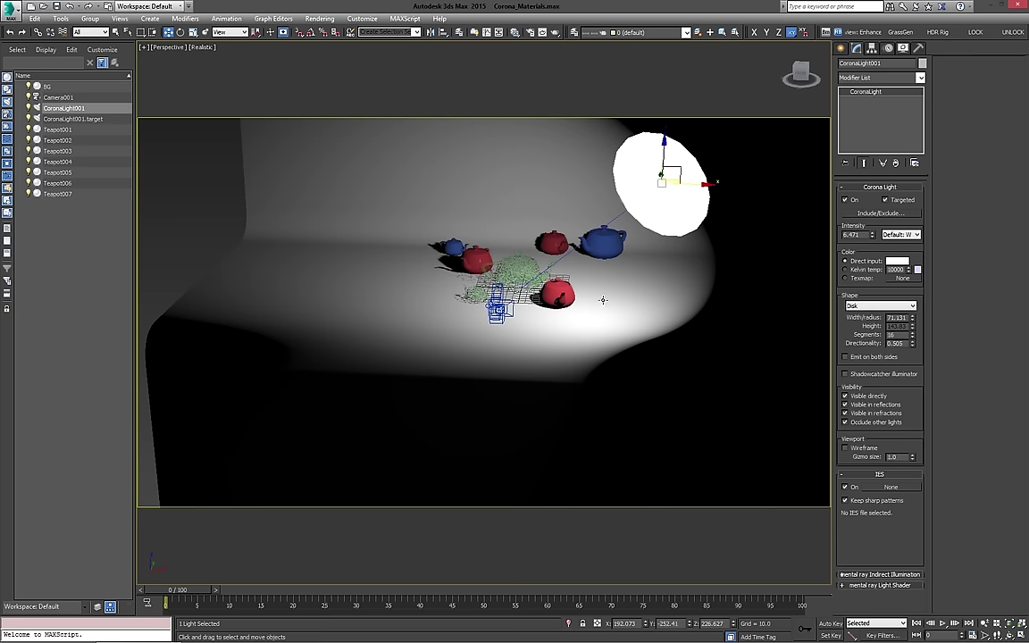
Set the disk light's directionality to 0.472
alt+middle_drag(602, 301, 756, 349)
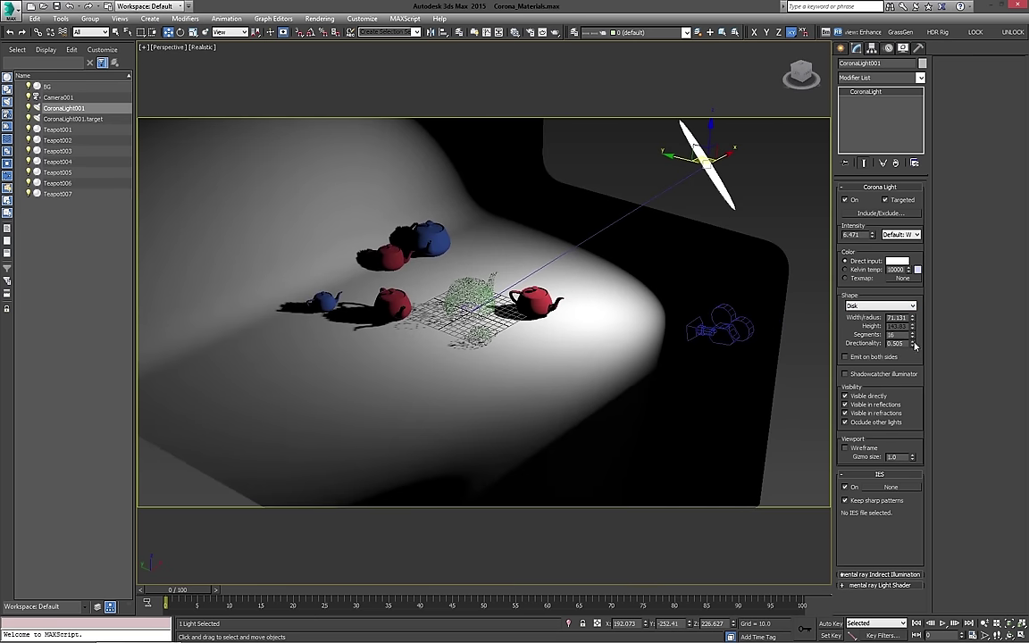
mouse_move(914, 345)
mouse_down()
mouse_move(912, 303)
mouse_move(908, 365)
mouse_up()
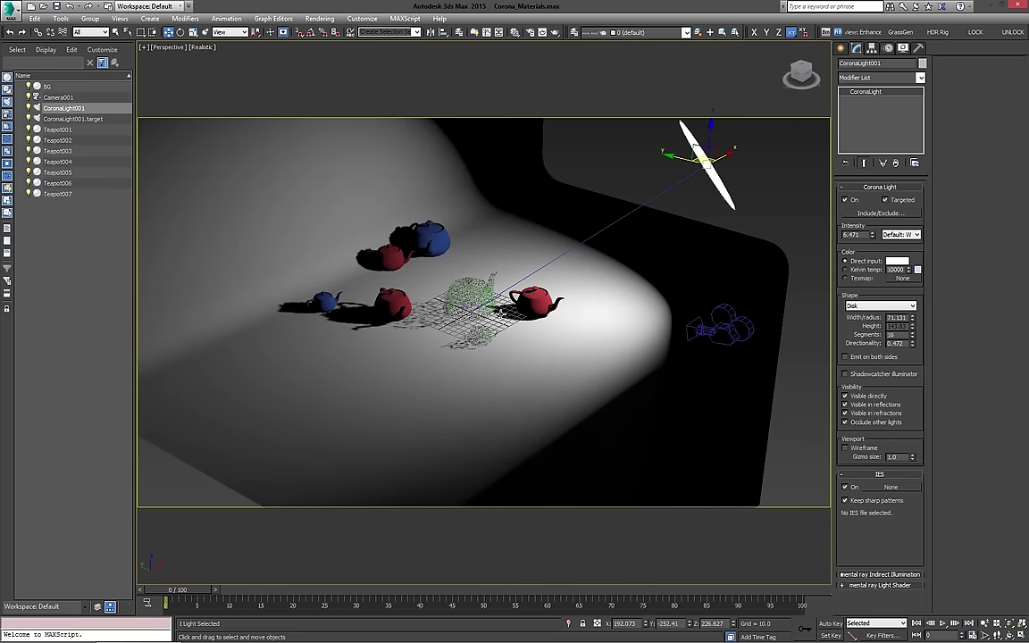
middle_drag(502, 313, 514, 300)
Try emission on both sides of the disk light, and turn it off again
click(861, 359)
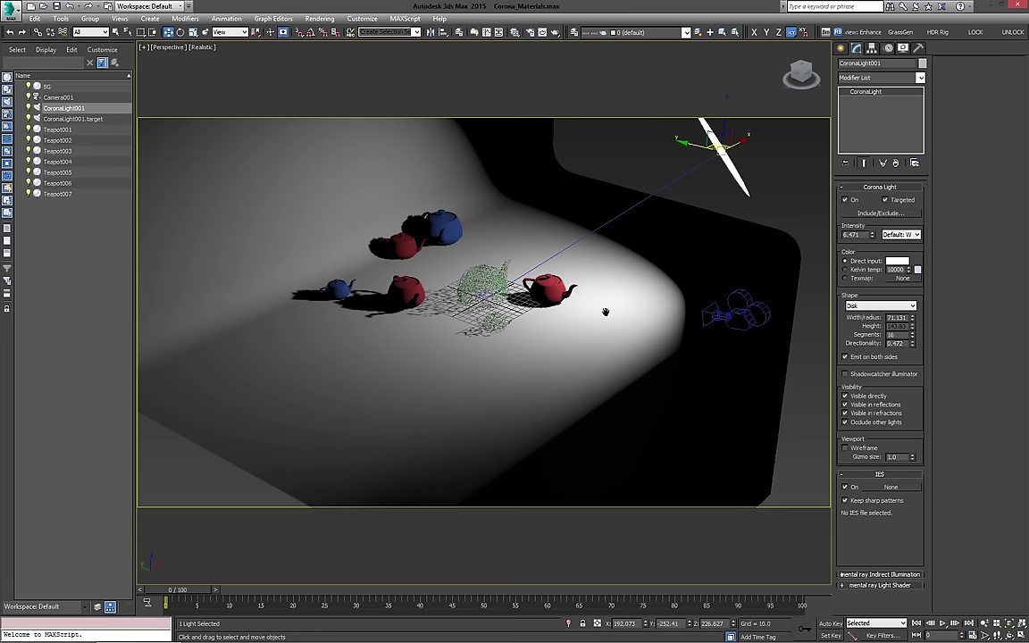
middle_drag(605, 311, 607, 168)
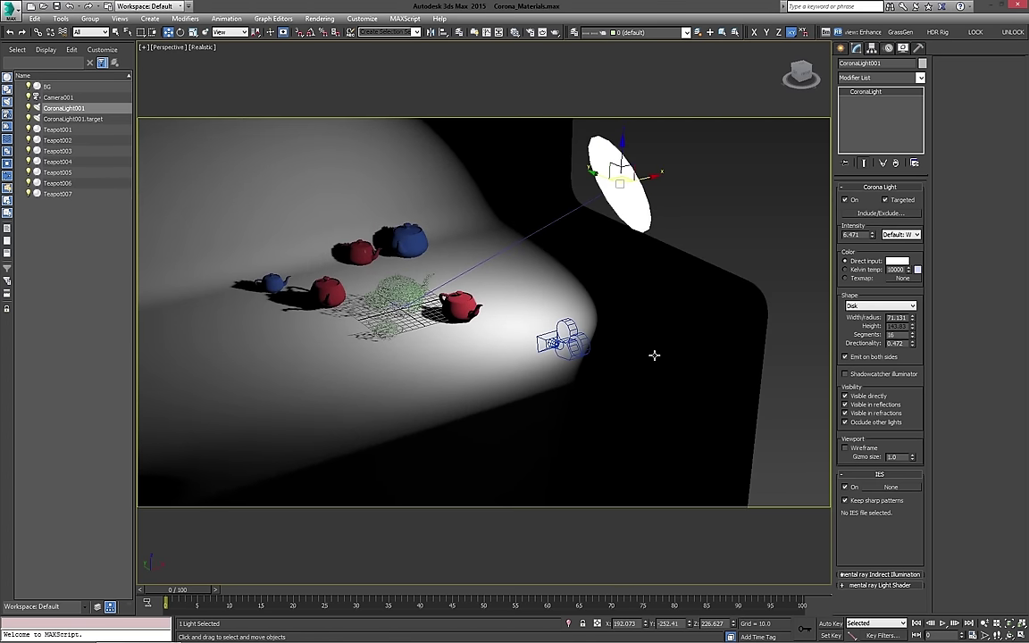
click(871, 359)
middle_drag(670, 328, 723, 371)
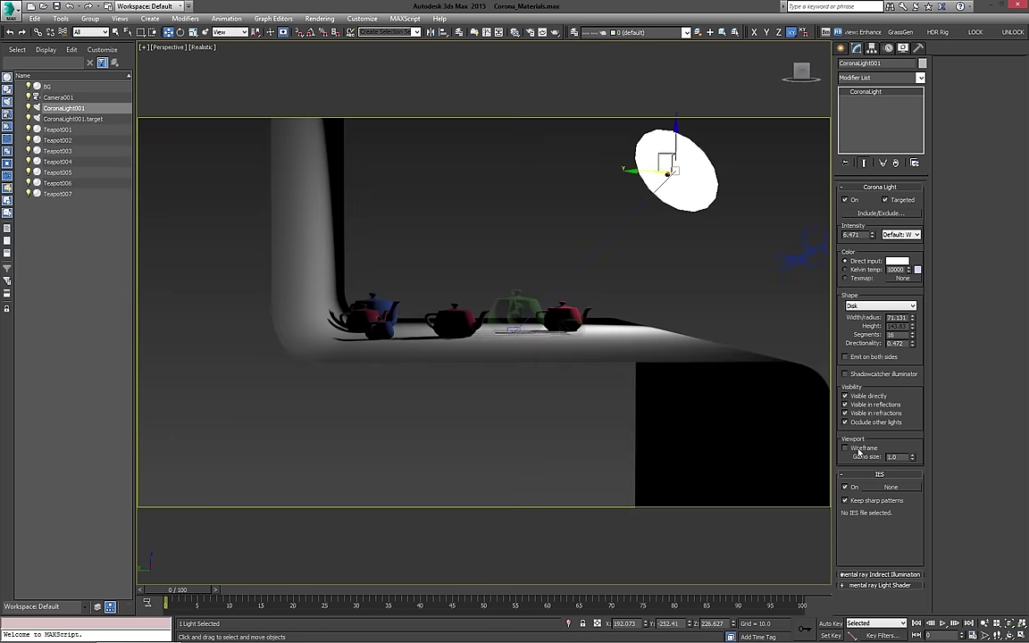
Display the disk light as wireframe in the viewport and enlarge its gizmo size to about 4.73
click(855, 449)
key(shift+z)
key(shift+z)
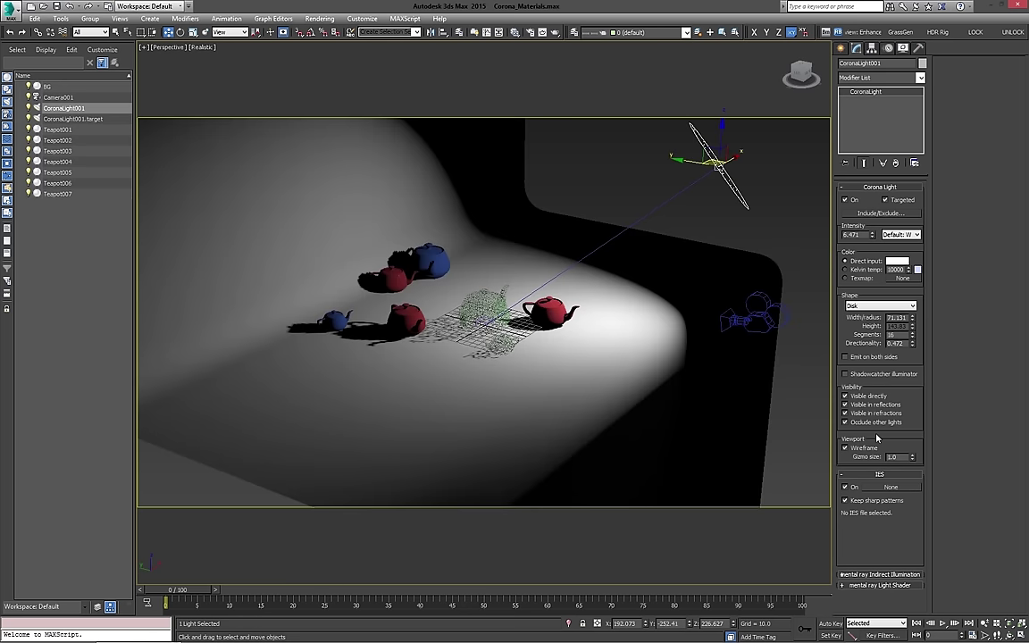
middle_drag(665, 289, 648, 303)
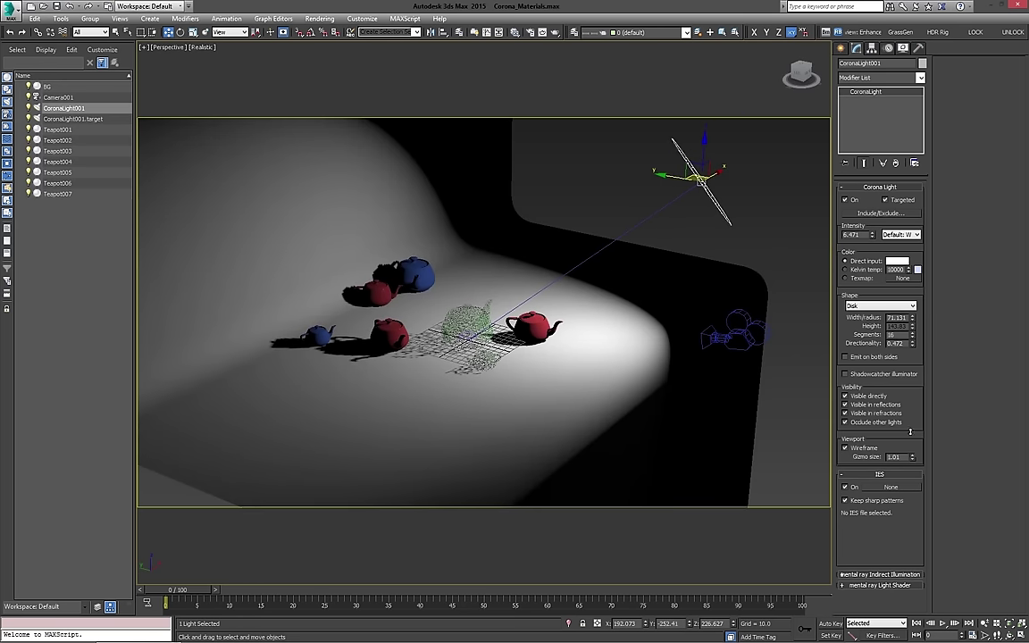
drag(867, 204, 814, 262)
alt+middle_drag(708, 237, 713, 236)
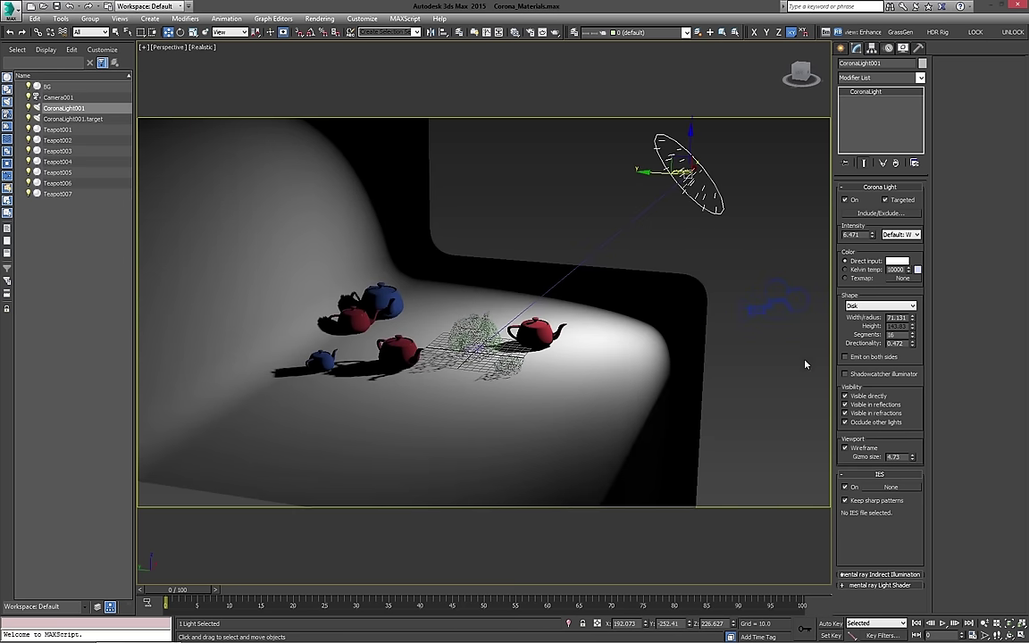
Examine the wireframe disk light, its emission direction lines and its beam on the backdrop from several angles
middle_drag(733, 326, 717, 370)
alt+middle_drag(763, 305, 684, 330)
middle_drag(606, 310, 638, 346)
key(shift+z)
key(shift+z)
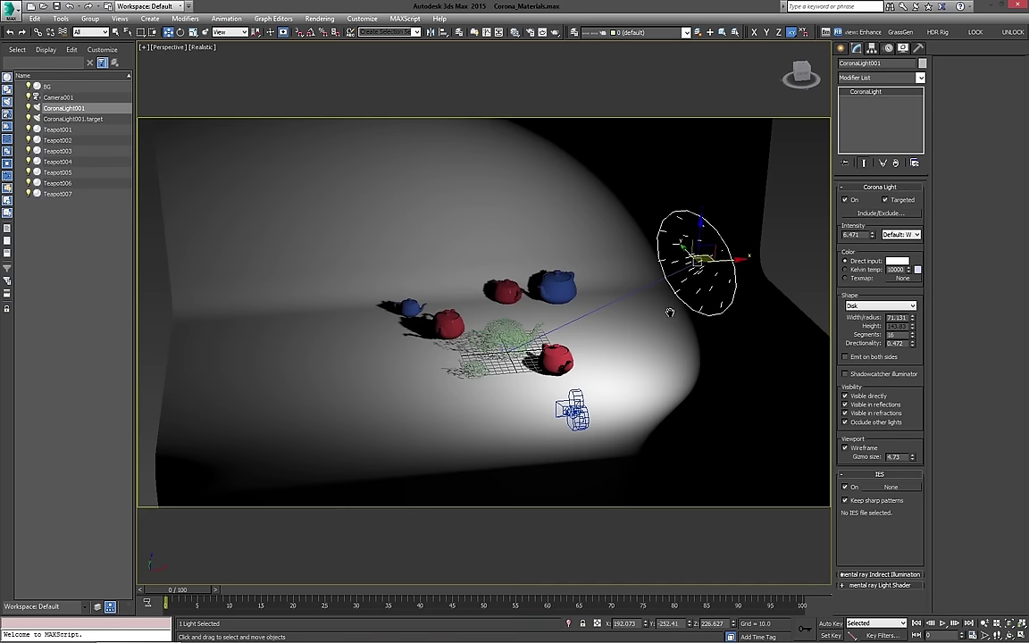
key(shift+z)
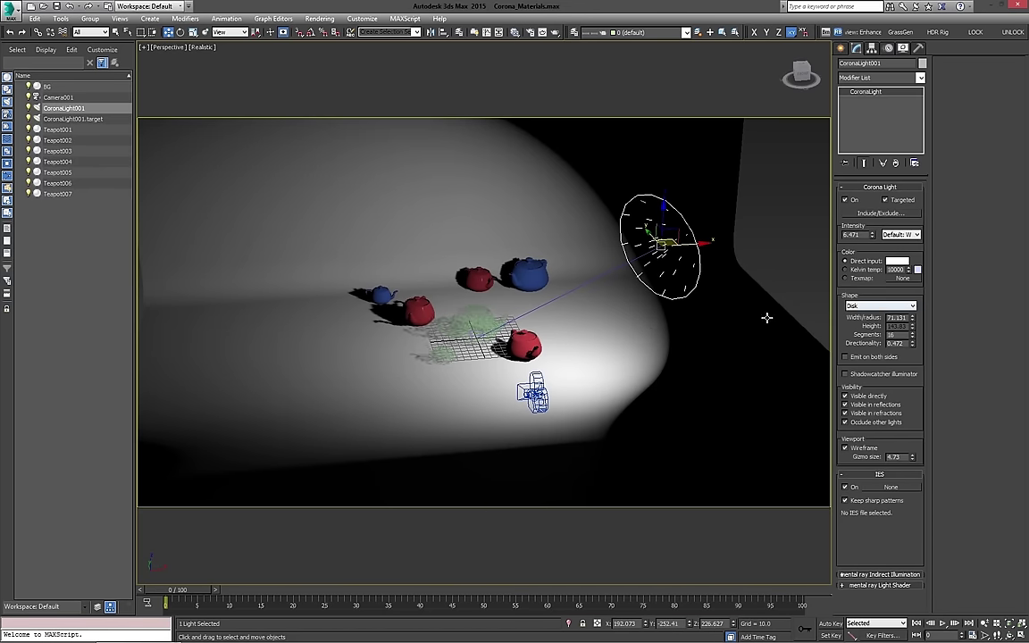
key(shift+z)
key(shift+z)
key(shift+z)
key(shift+z)
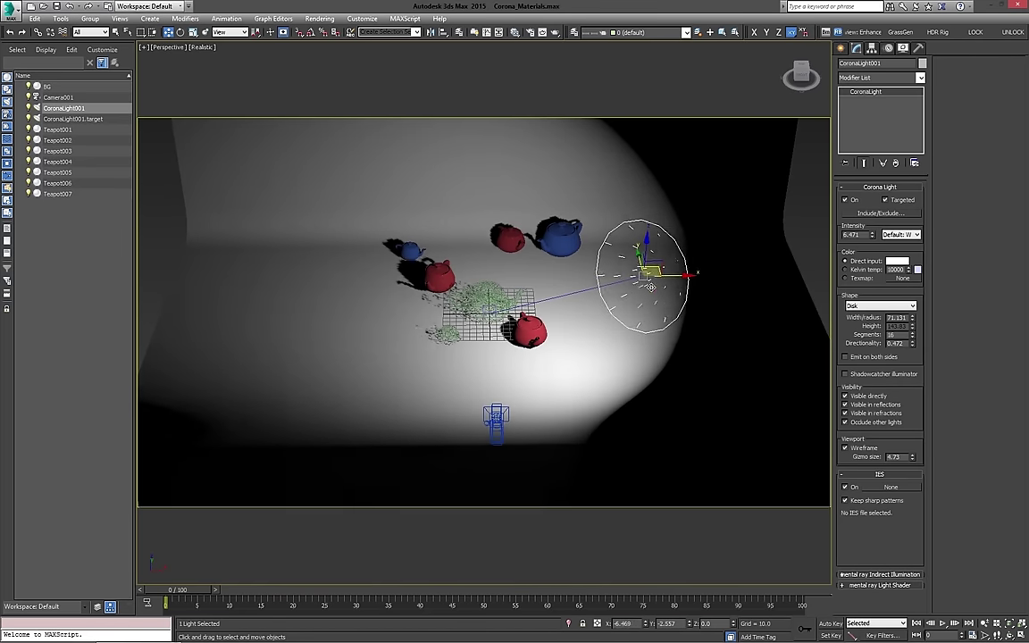
key(shift+z)
key(shift+z)
key(shift+z)
key(shift+z)
Move the disk light higher and farther from the teapots, to about X 289, Y -178, Z 425
drag(675, 195, 718, 181)
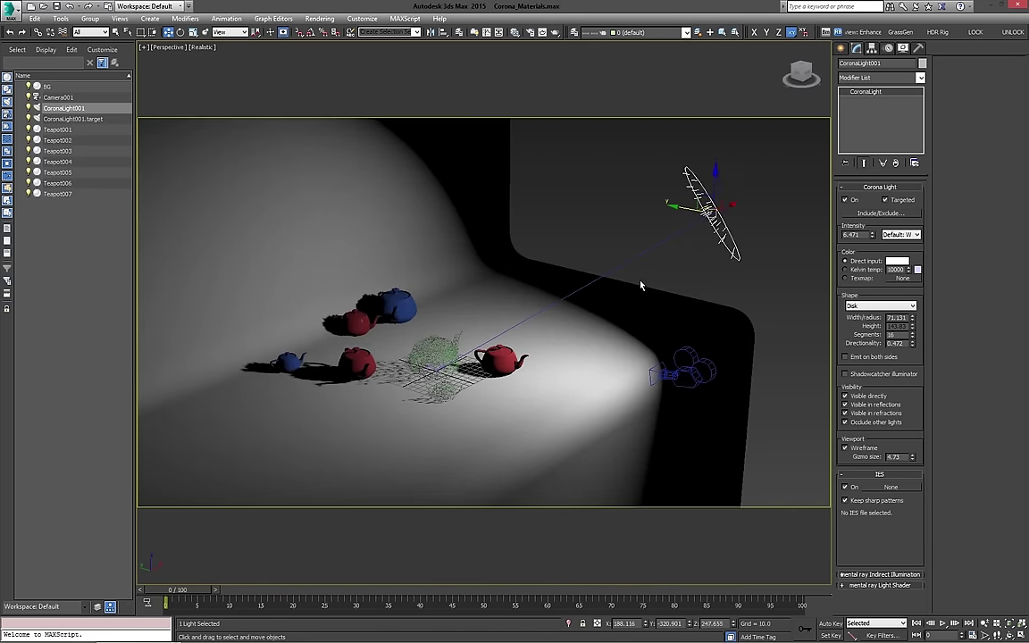
key(shift+z)
key(shift+z)
key(shift+z)
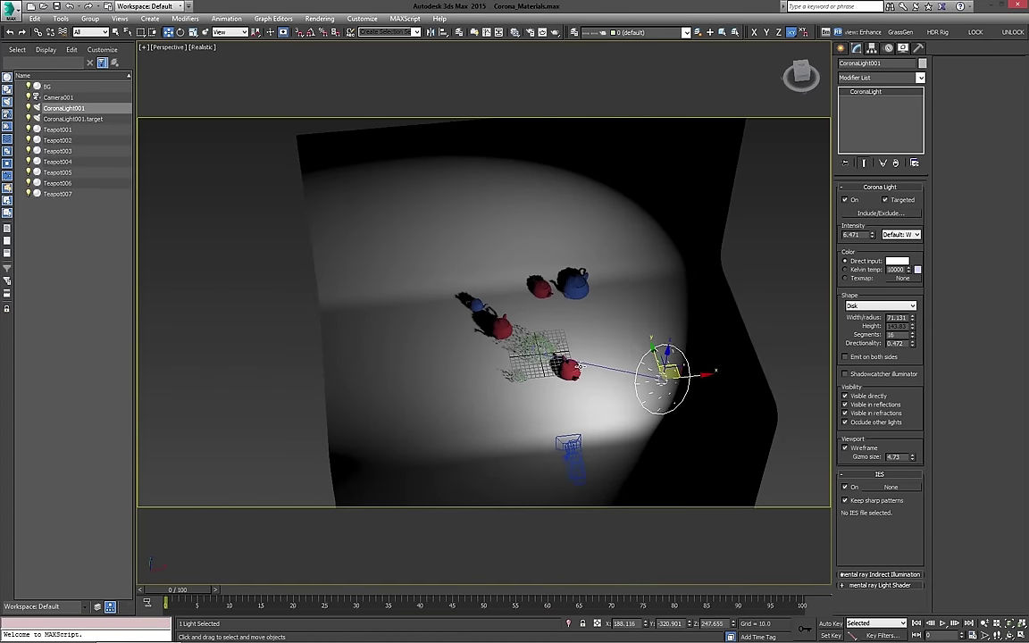
key(shift+z)
key(shift+z)
drag(707, 318, 712, 236)
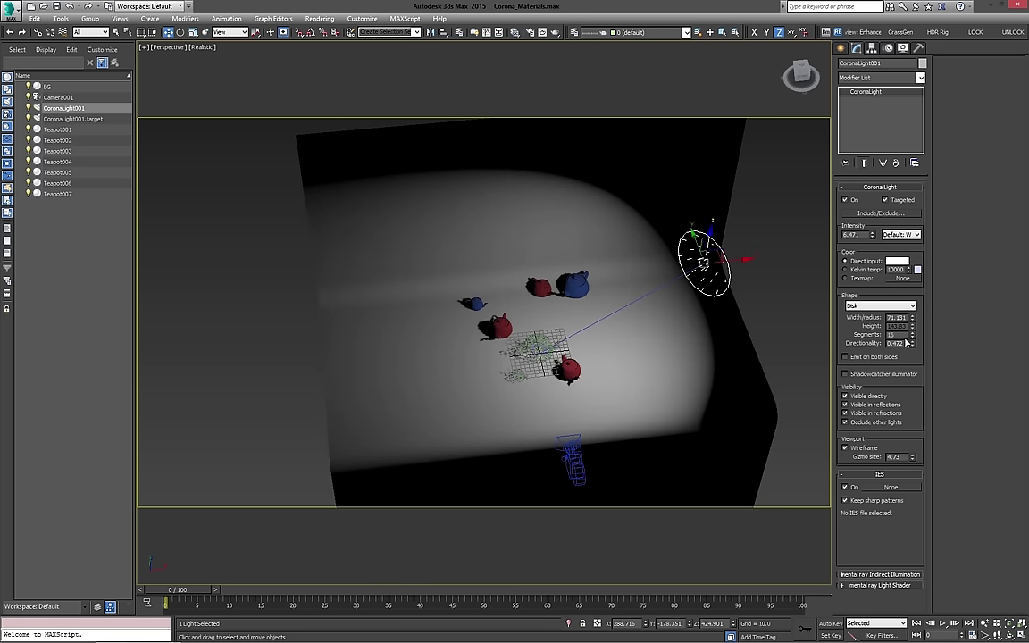
Set the disk light's directionality to 0.369 and raise its intensity to about 25.75
drag(909, 343, 914, 402)
alt+middle_drag(662, 386, 645, 303)
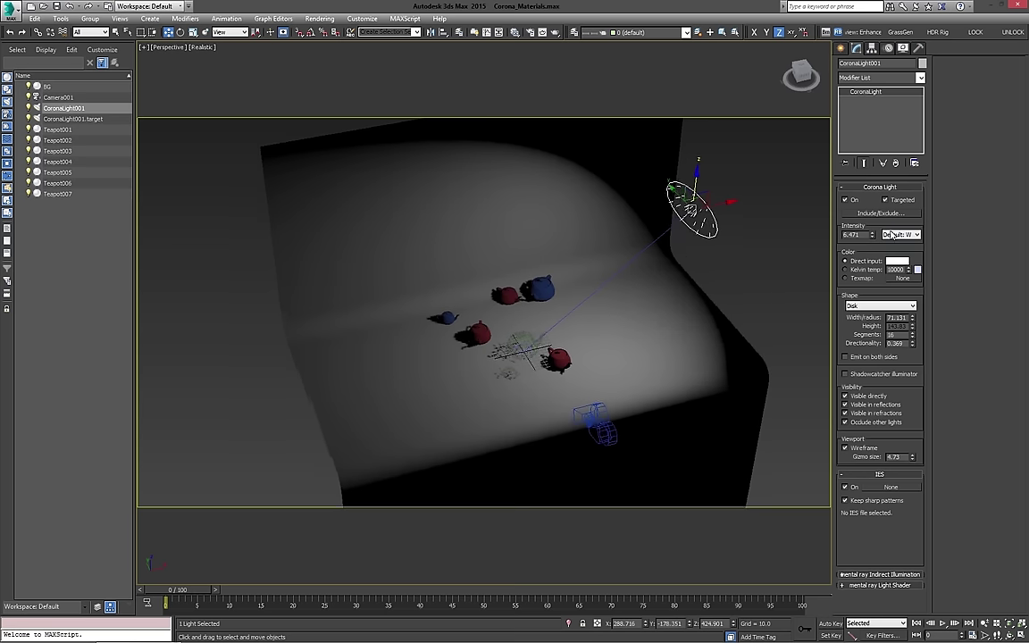
drag(872, 236, 867, 71)
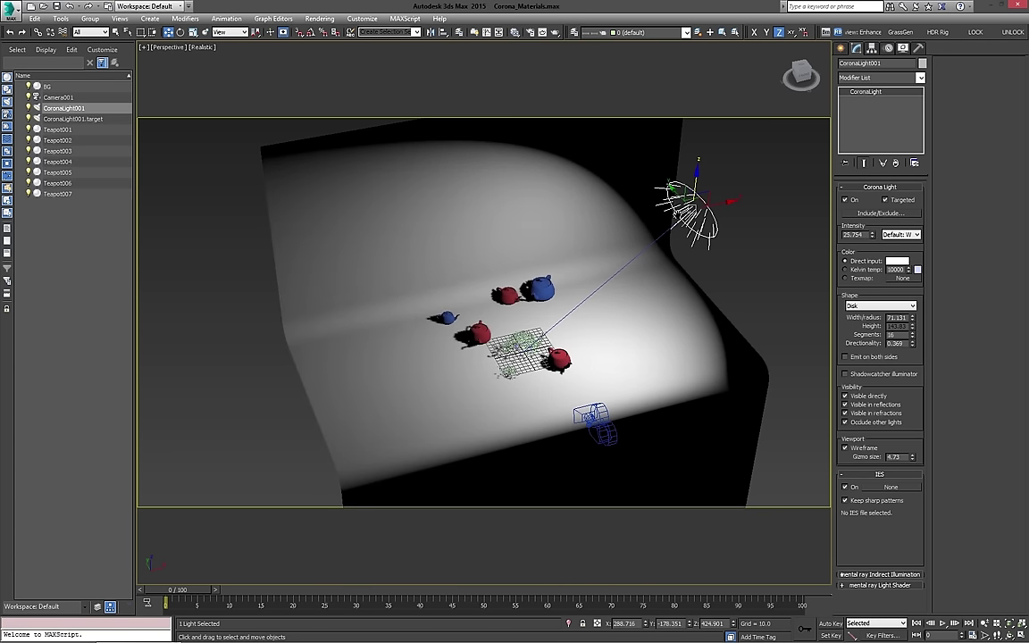
Clone the disk light to the opposite side of the teapots
alt+middle_drag(768, 215, 714, 217)
mouse_move(684, 230)
shift+mouse_down()
mouse_move(362, 214)
mouse_move(375, 169)
shift+mouse_up()
click(514, 369)
Move the cloned light lower and outward, to about X -661, Y 78, Z 166, and reduce its intensity to about 12.9
mouse_move(486, 358)
alt+middle_down()
mouse_move(569, 269)
mouse_move(546, 294)
mouse_move(488, 188)
alt+middle_up()
drag(489, 189, 590, 334)
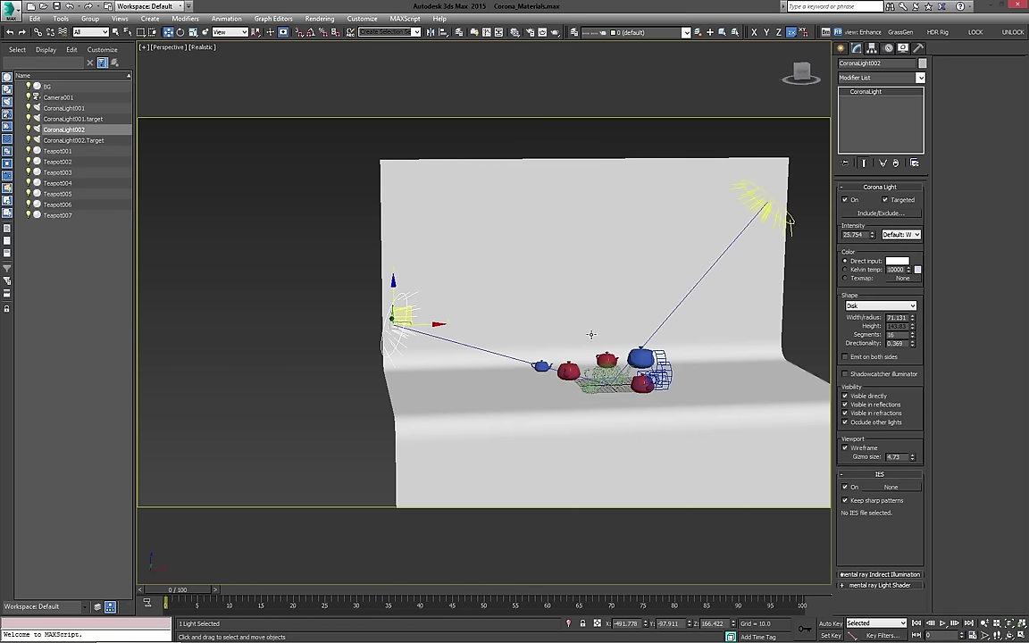
alt+middle_drag(597, 306, 477, 386)
drag(429, 377, 305, 366)
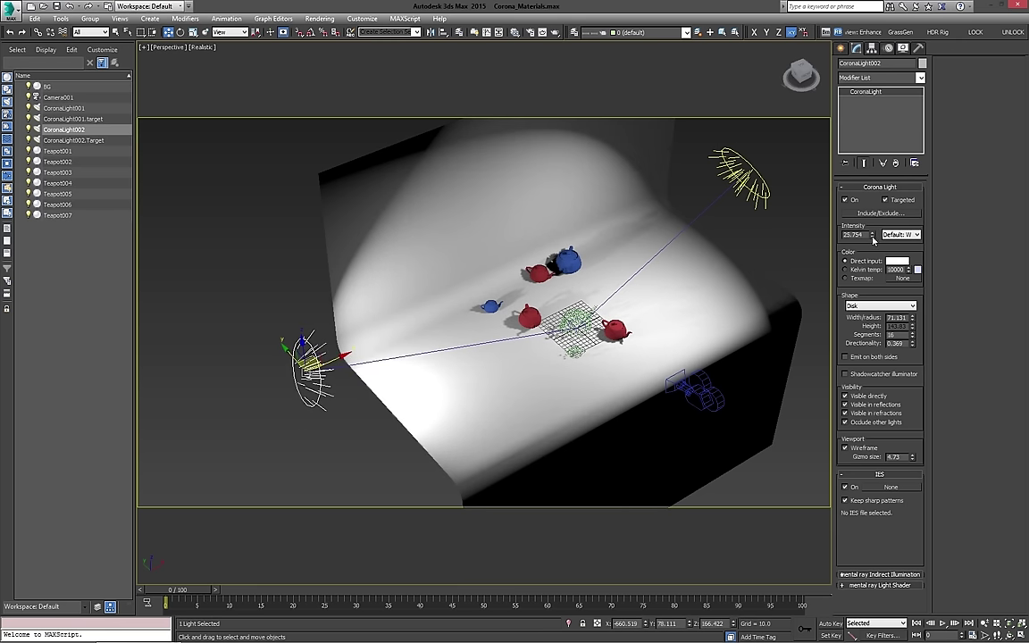
drag(873, 238, 872, 271)
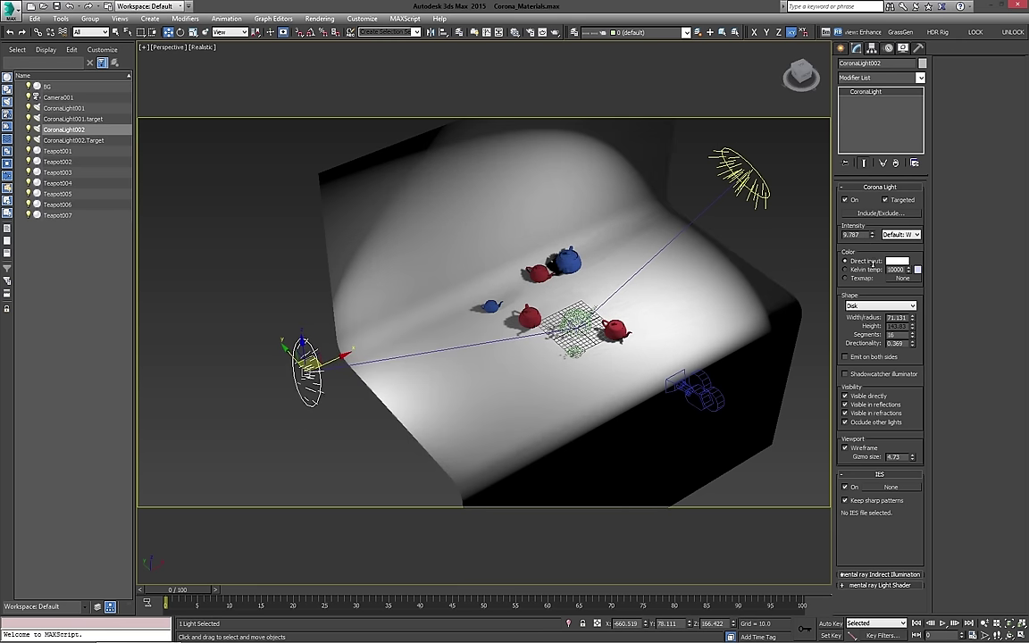
Switch CoronaLight001 to Kelvin temperature color and enter a lower, warmer temperature
click(761, 199)
click(845, 270)
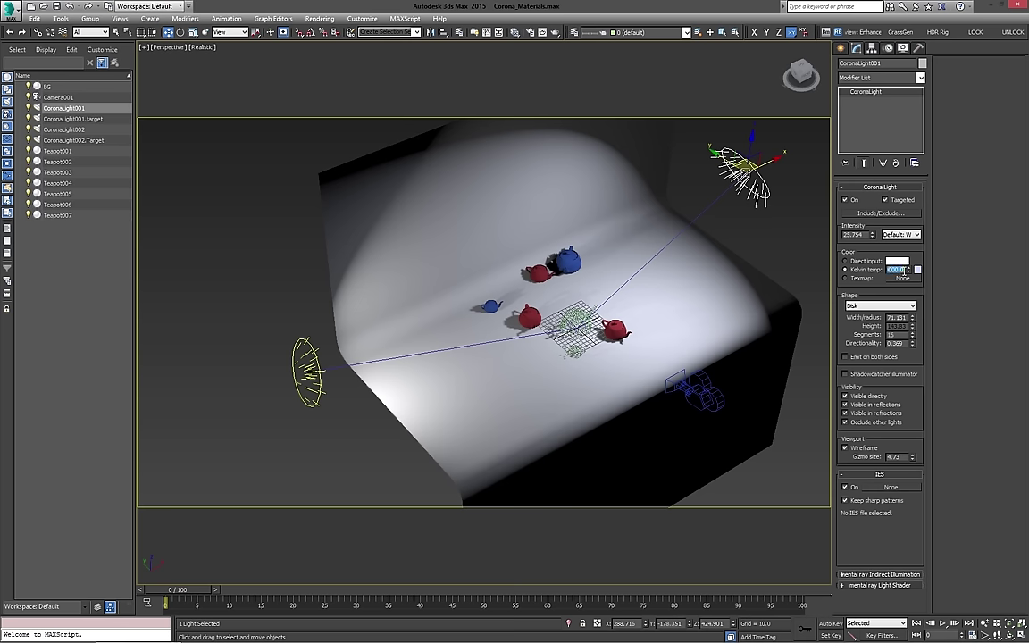
double_click(892, 269)
Switch CoronaLight002 to Kelvin temperature color with a value of 7200
click(306, 368)
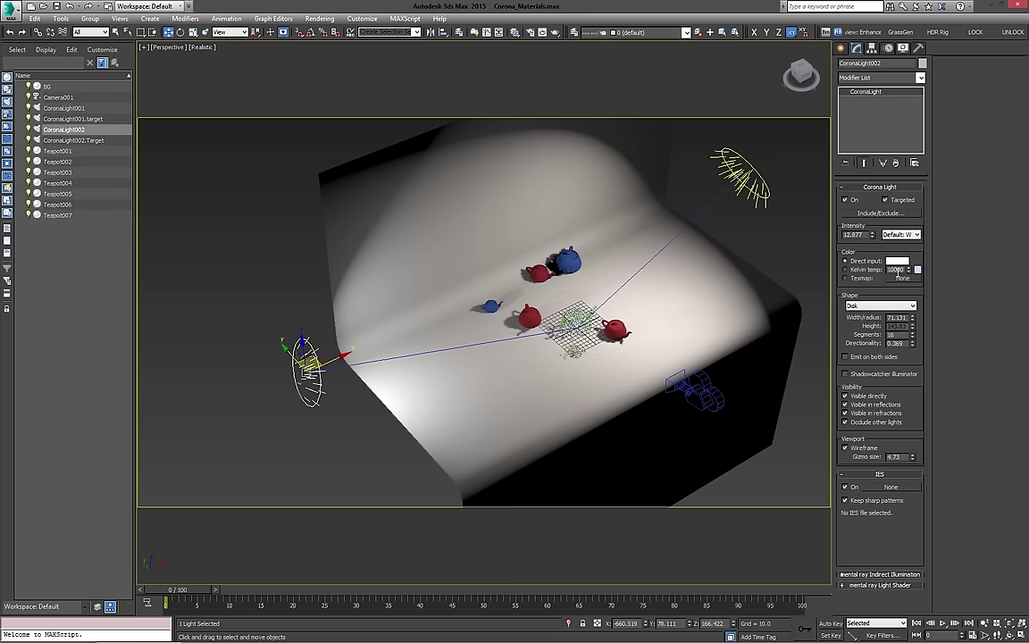
click(845, 270)
alt+middle_drag(504, 278, 580, 298)
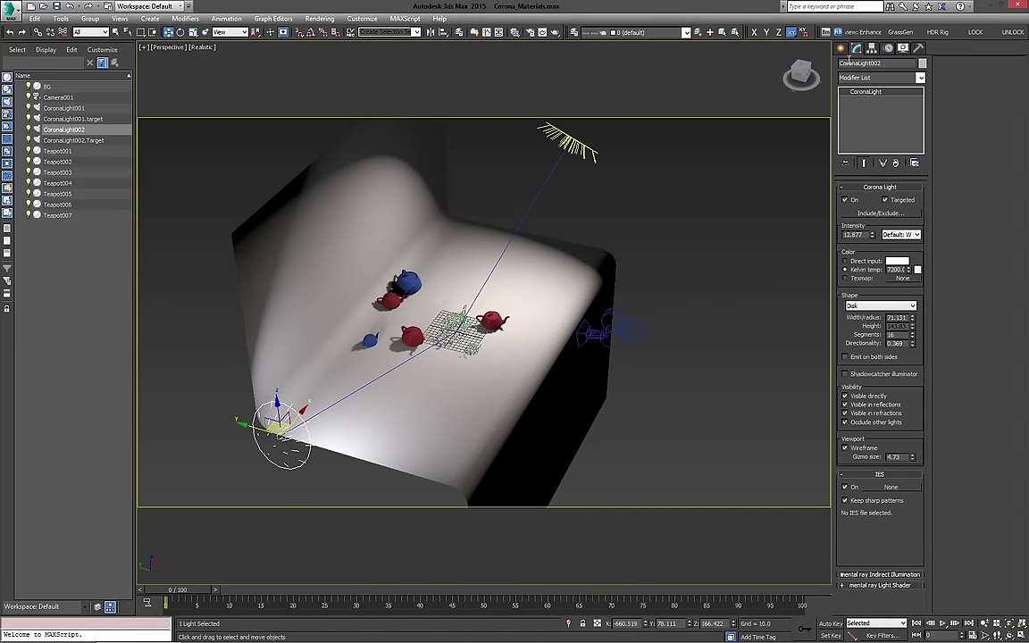
Create a third Corona light near the camera, at about X 94, Y -435, Z 0, and open its settings
click(840, 49)
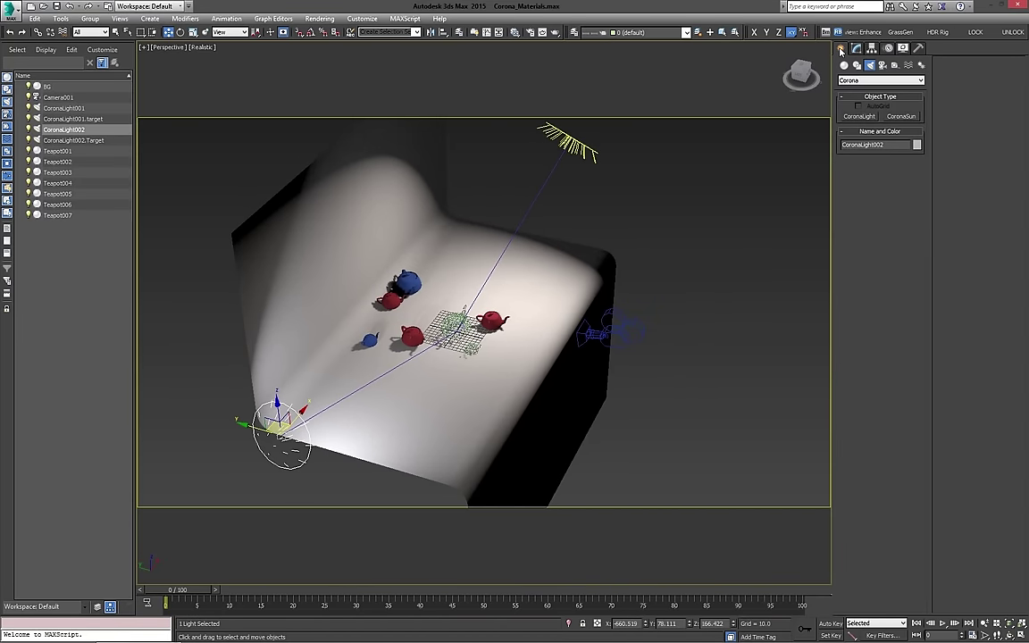
click(859, 116)
drag(639, 351, 600, 394)
right_click(600, 394)
click(855, 49)
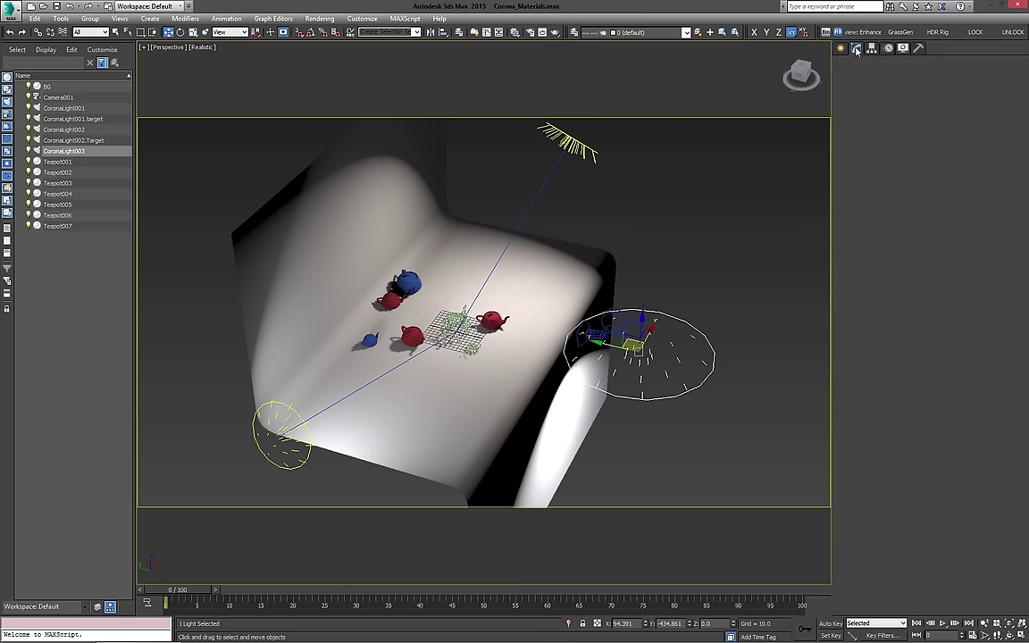
Turn off wireframe display for the third light, make it a Rectangle about 744 wide, and set its directionality to 0
click(846, 449)
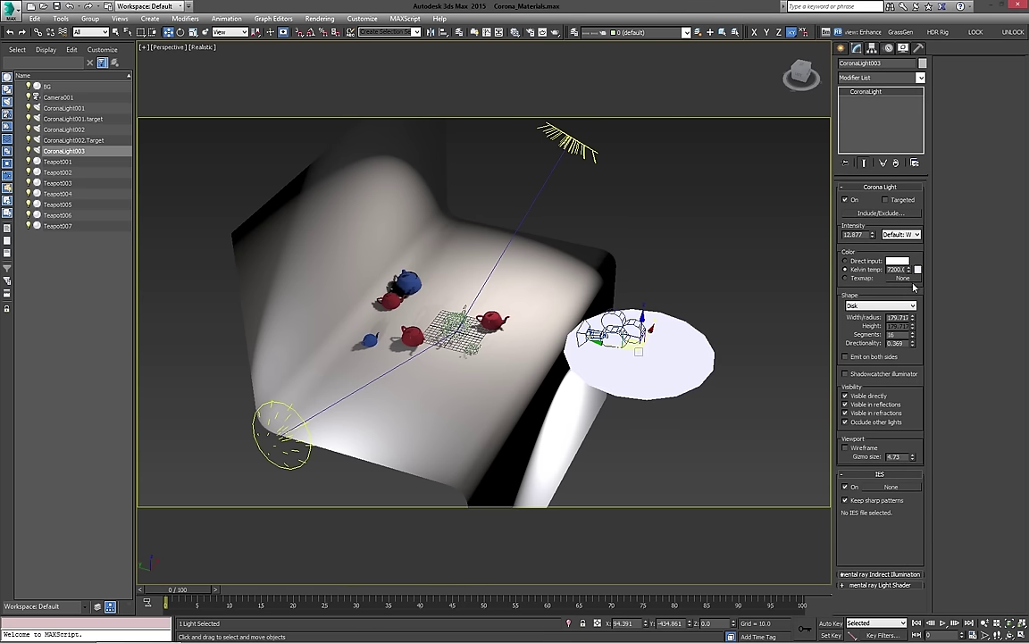
click(867, 307)
click(865, 323)
alt+middle_drag(746, 350, 761, 322)
drag(912, 318, 895, 107)
alt+middle_drag(635, 339, 679, 295)
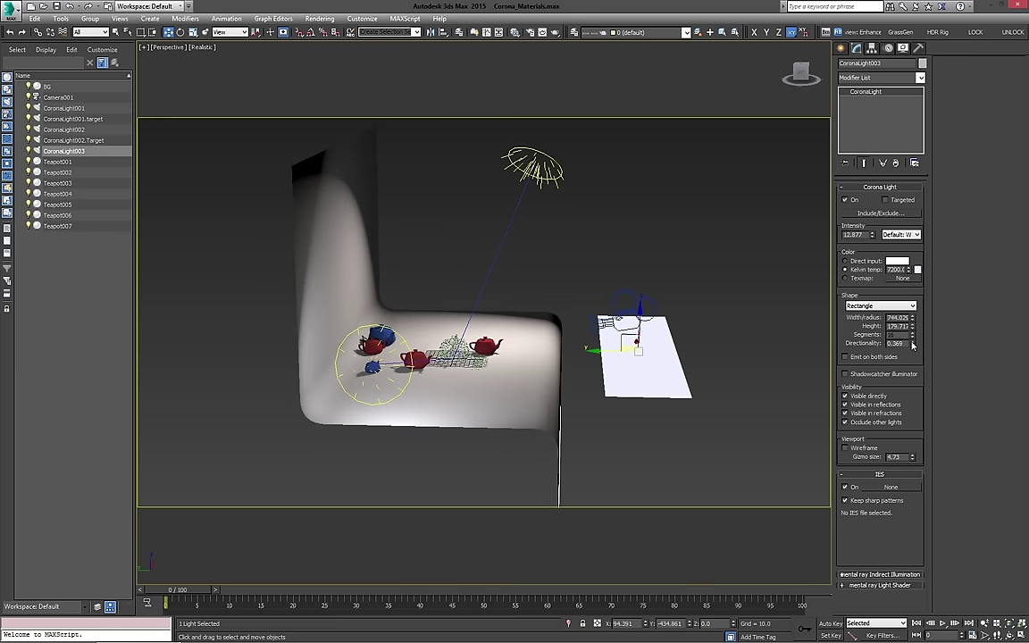
right_click(912, 343)
Move the rectangular light above the teapots, to about X 94, Y -52, Z 246, and rotate it to a steep tilt
drag(618, 332, 388, 143)
key(e)
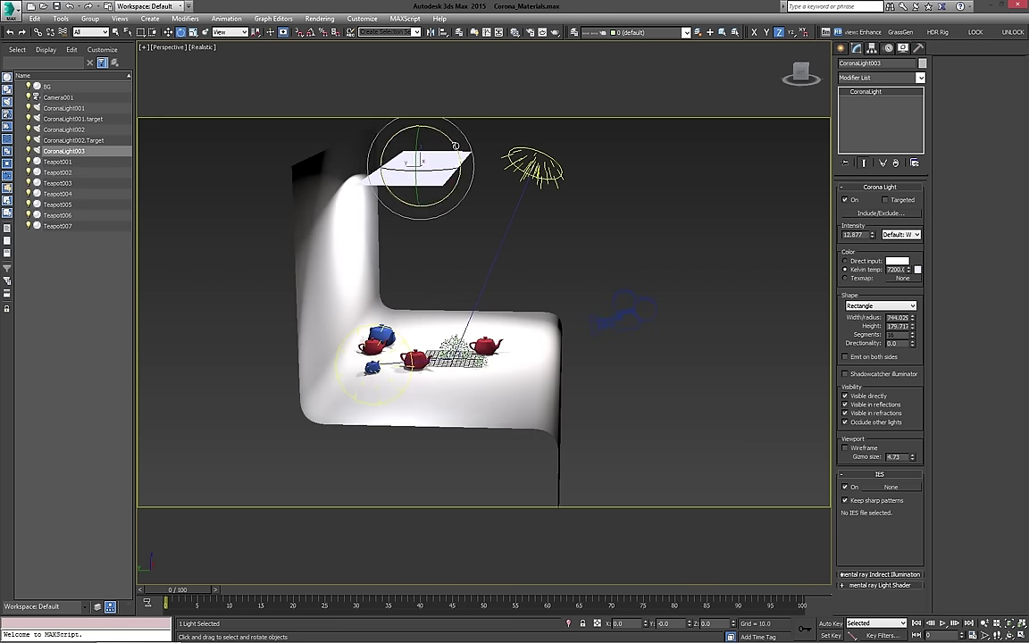
drag(455, 144, 450, 203)
key(w)
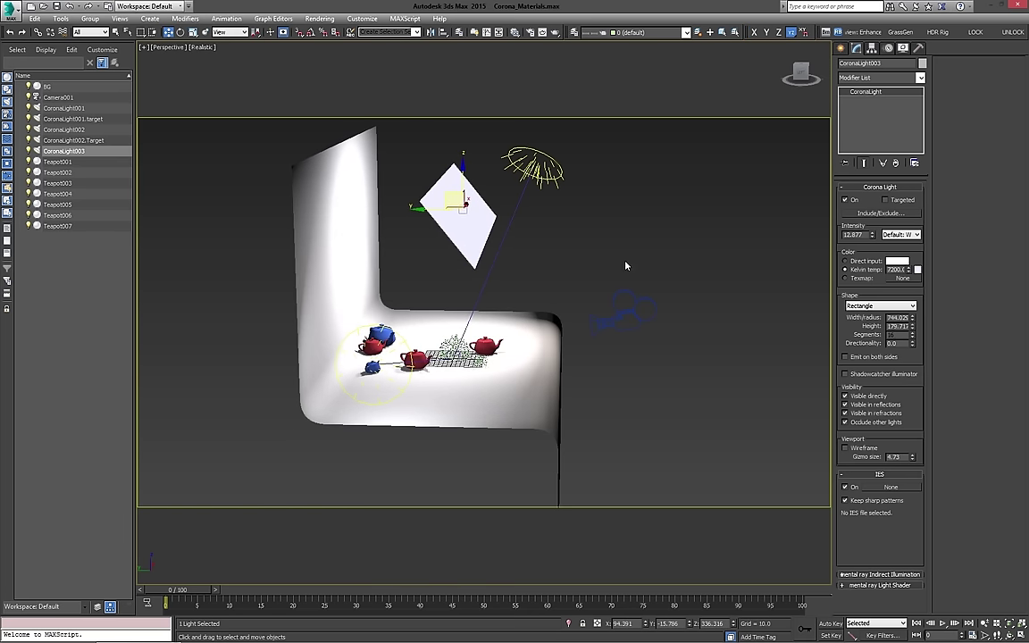
alt+middle_drag(625, 264, 596, 257)
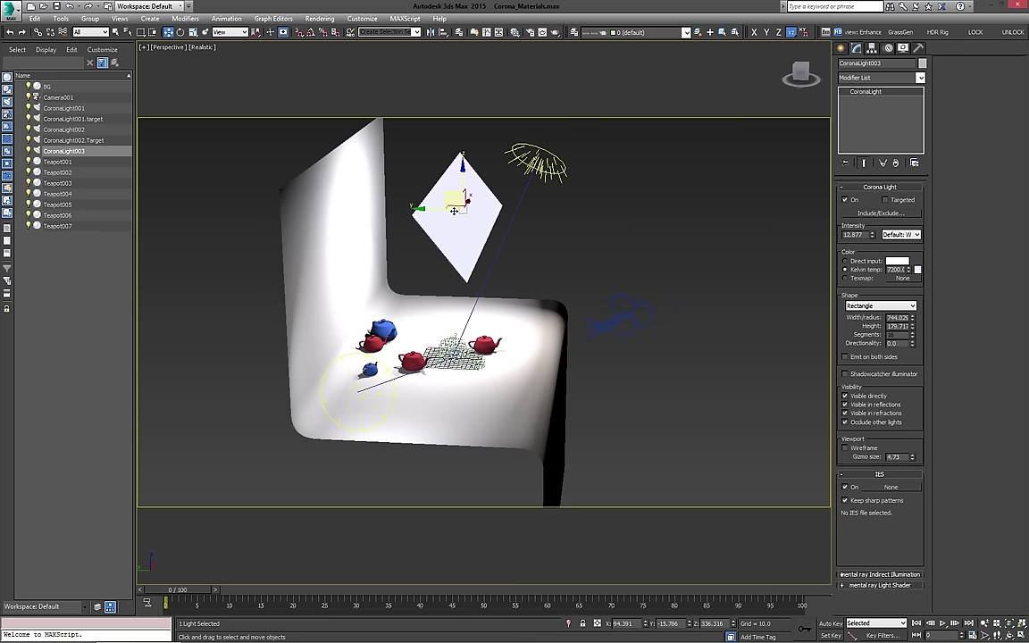
drag(444, 201, 457, 228)
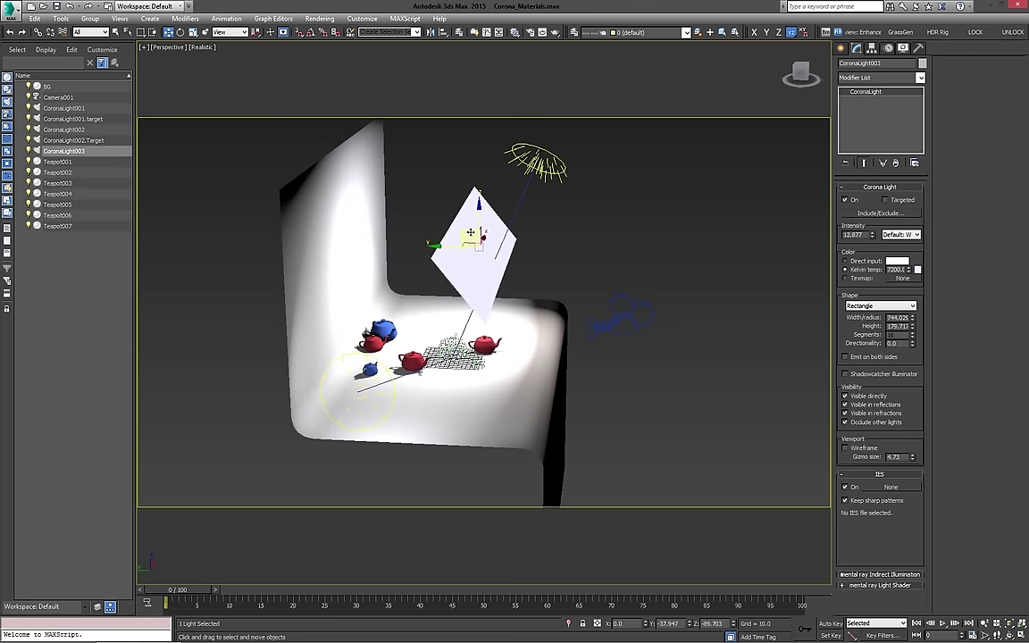
alt+middle_drag(652, 266, 620, 266)
Test-render the scene from the camera view, and close the frame buffer
key(c)
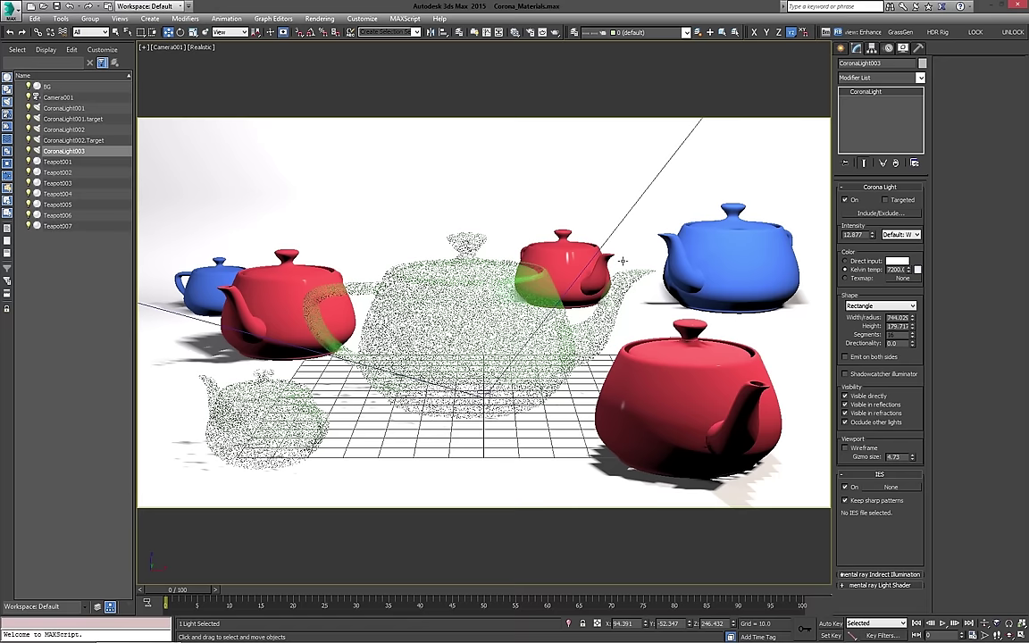
key(shift+q)
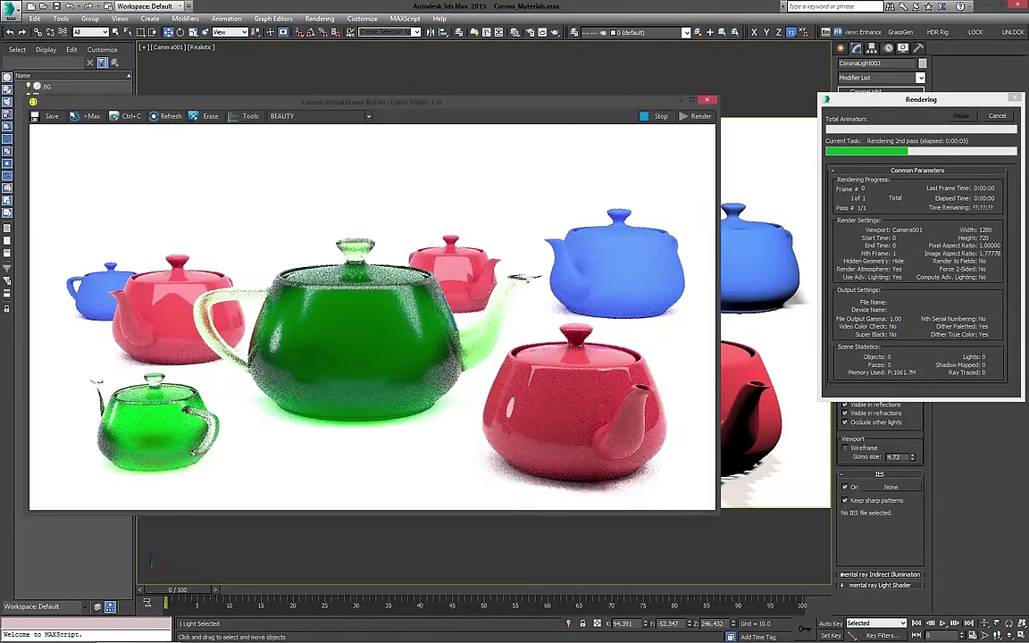
click(709, 99)
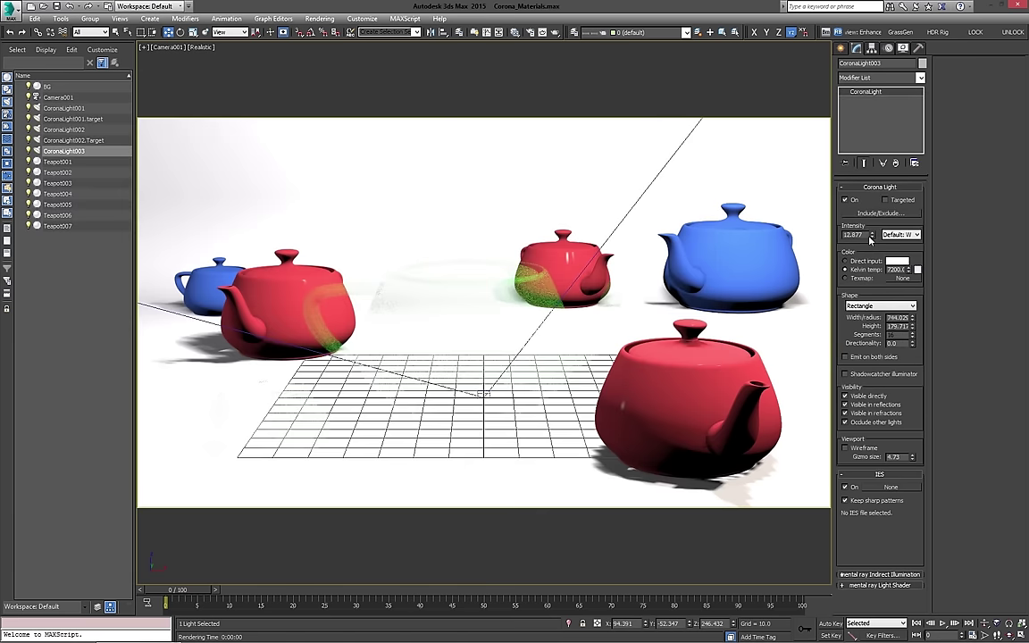
Set the rectangular light's intensity to 2 and render the camera view again
double_click(854, 234)
text(5)
key(Return)
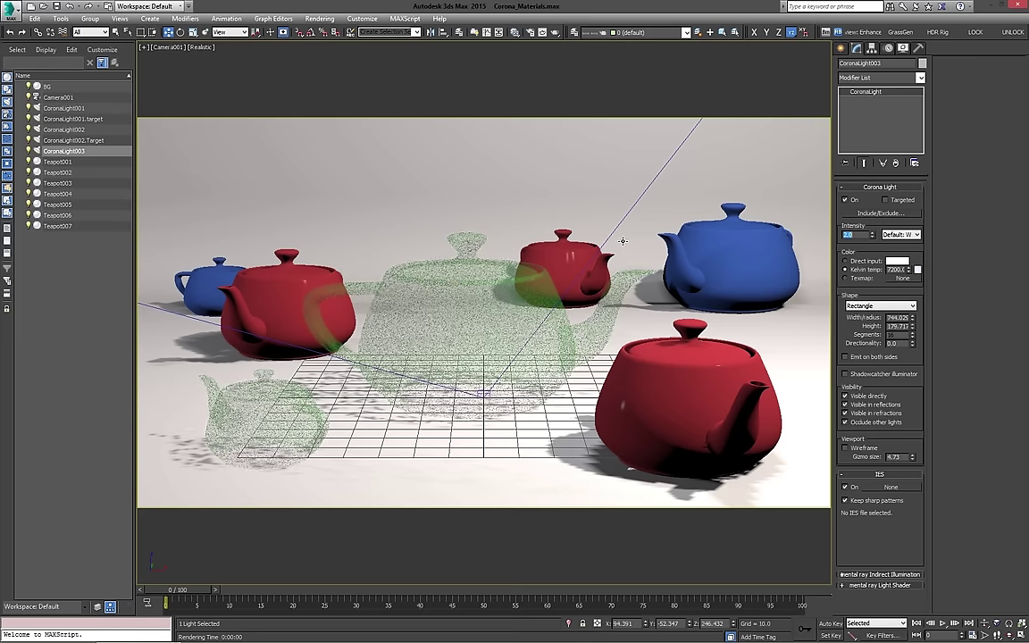
key(shift+q)
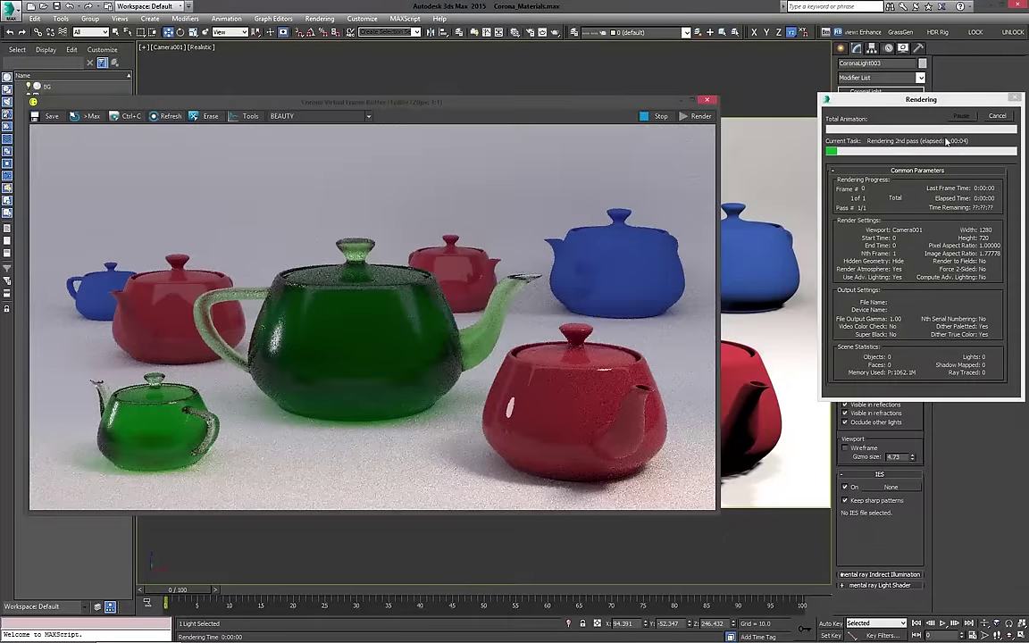
click(709, 100)
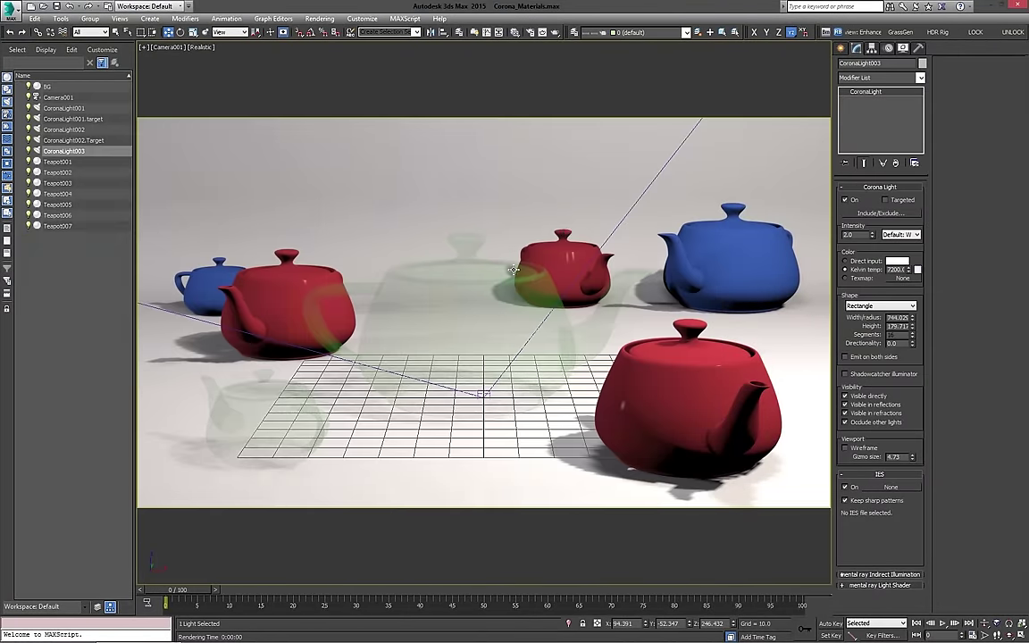
Set the rectangular light's intensity to 0, then rotate it and move it to about X 164, Y -130, Z 246
key(p)
scroll(514, 270, down, 3)
alt+middle_drag(514, 269, 510, 298)
scroll(510, 297, down, 5)
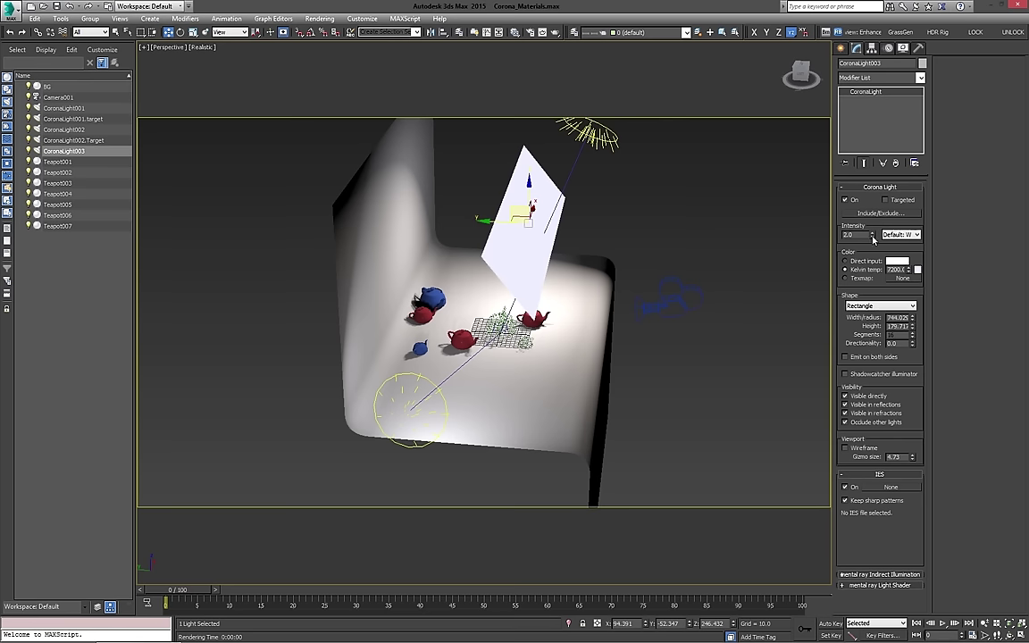
alt+middle_drag(759, 250, 496, 270)
key(e)
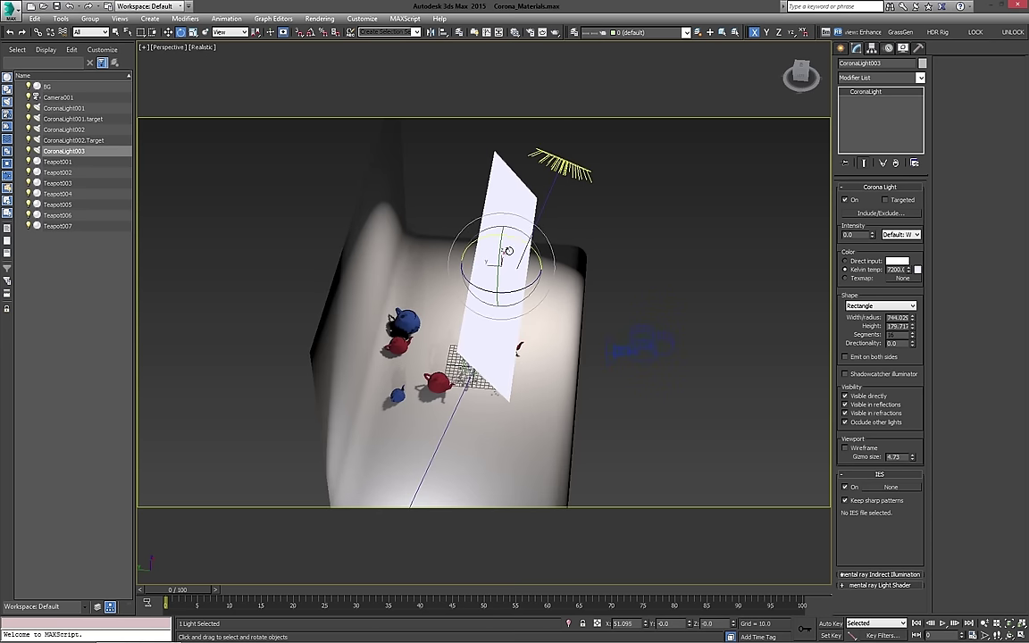
drag(514, 238, 531, 196)
key(w)
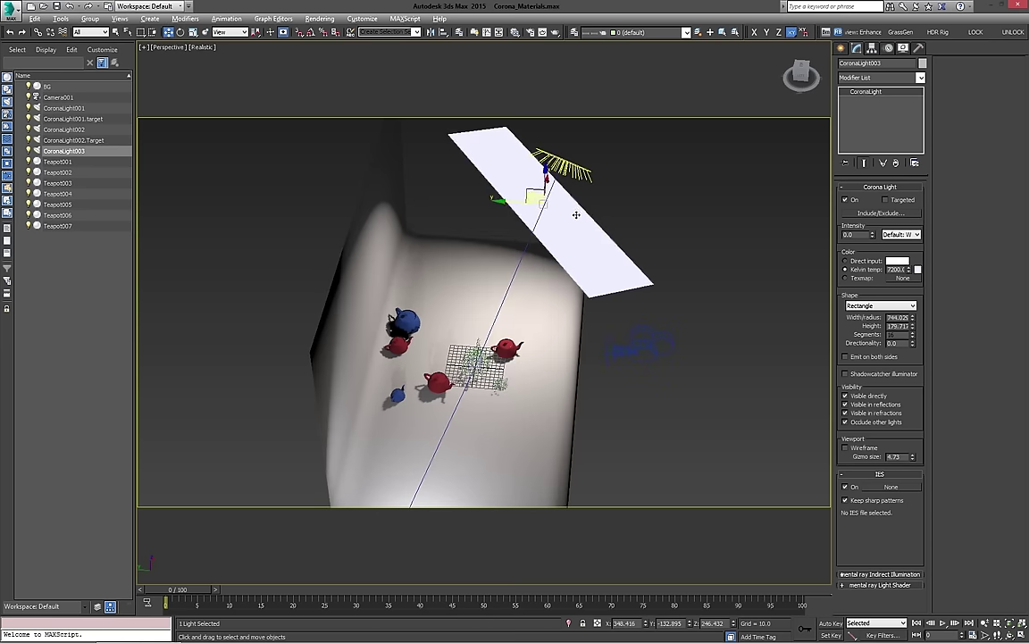
alt+middle_drag(576, 216, 549, 192)
drag(549, 192, 487, 208)
middle_drag(617, 249, 624, 231)
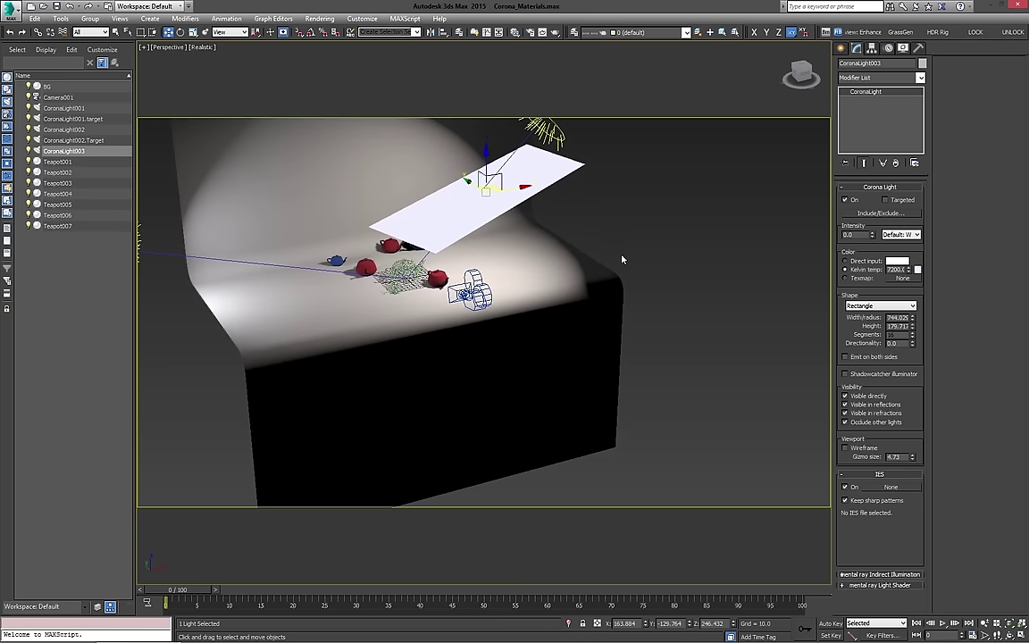
Test-render the camera view with the rectangular light at zero intensity, then cancel the render and close the frame buffer
key(c)
key(shift+q)
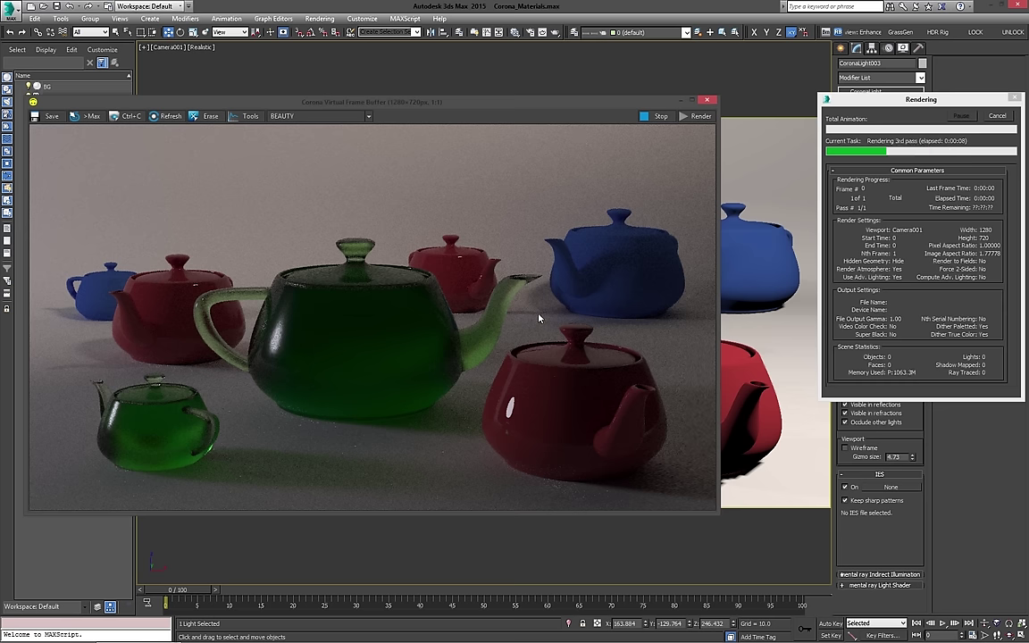
click(997, 115)
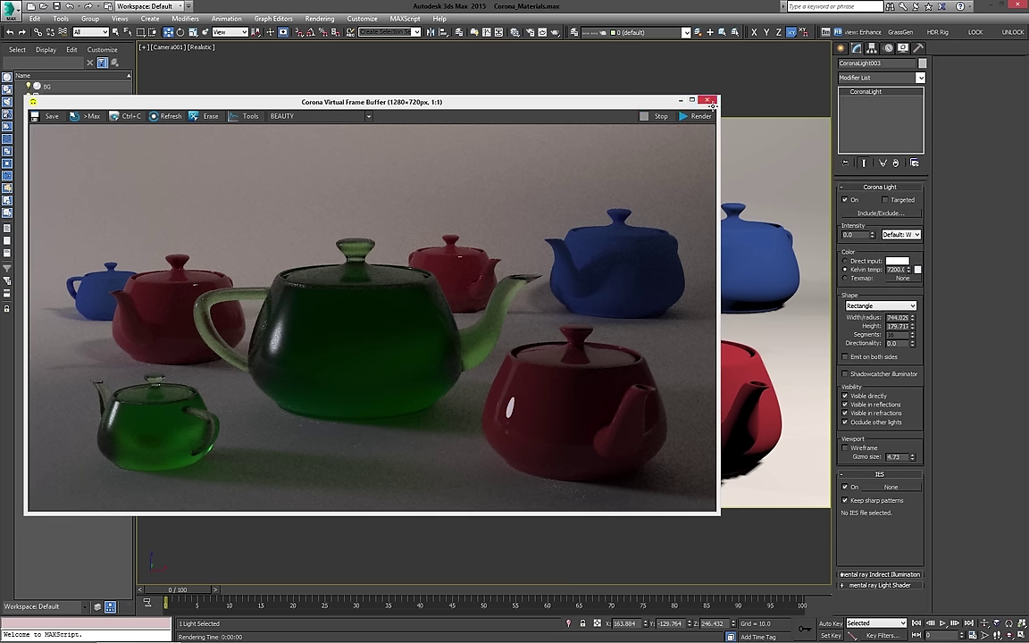
click(706, 99)
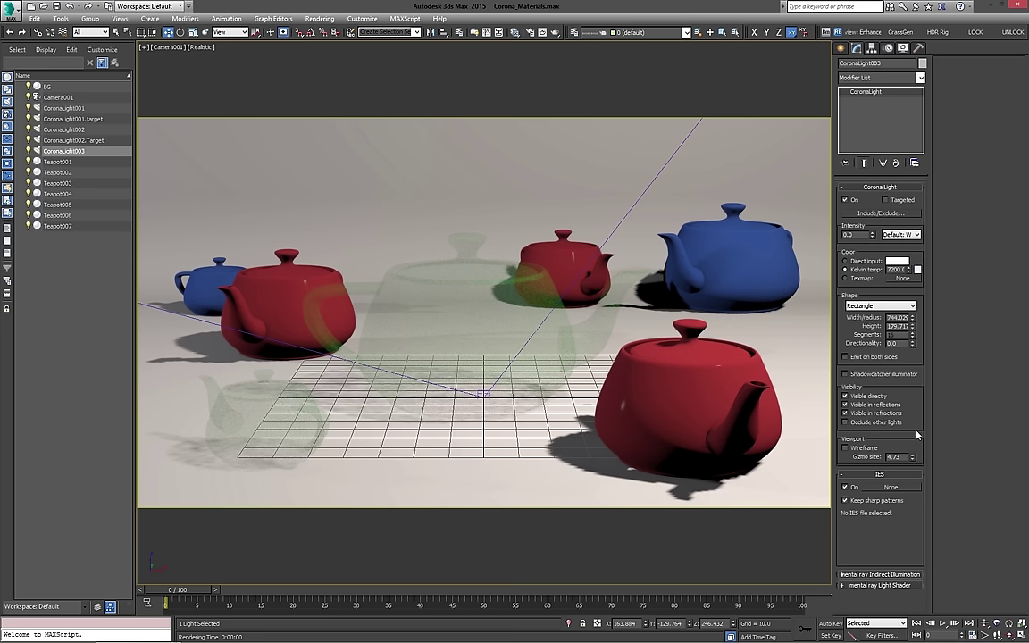
Turn off Occlude other lights for the rectangular light and test-render the camera view
key(shift+q)
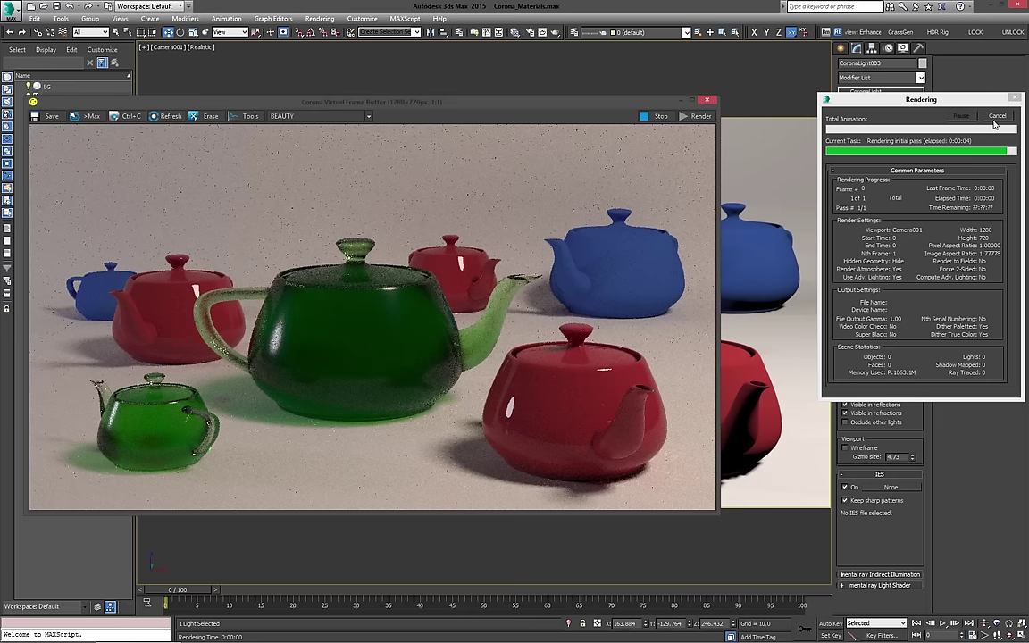
click(994, 118)
click(706, 100)
Reset the rectangular light's rotation to 0 on all axes so it lies horizontally
key(p)
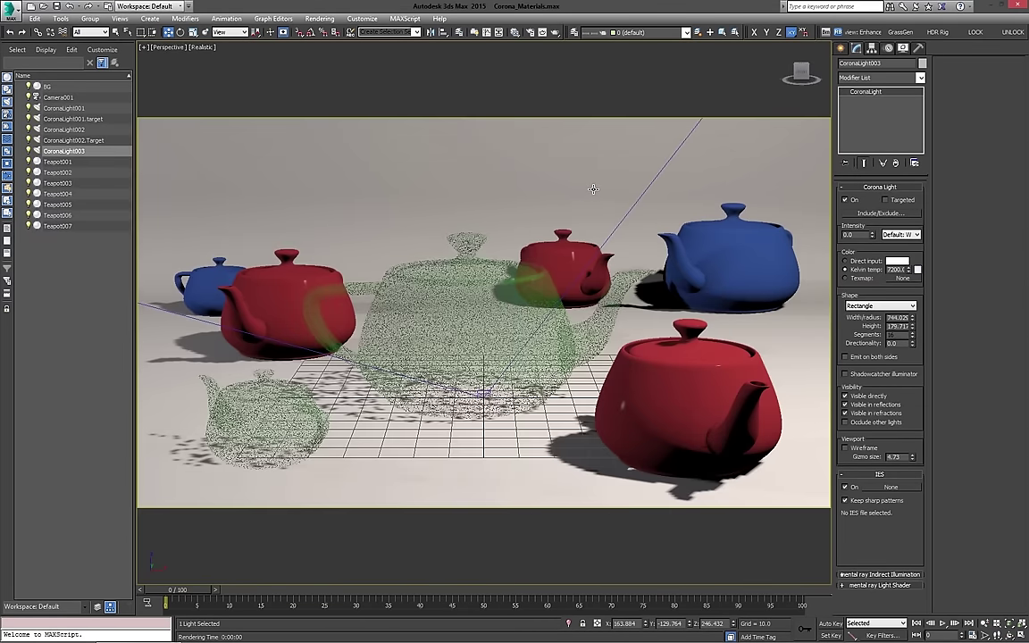
scroll(593, 190, down, 4)
alt+middle_drag(563, 215, 580, 277)
scroll(609, 266, down, 4)
alt+middle_drag(654, 250, 770, 455)
key(e)
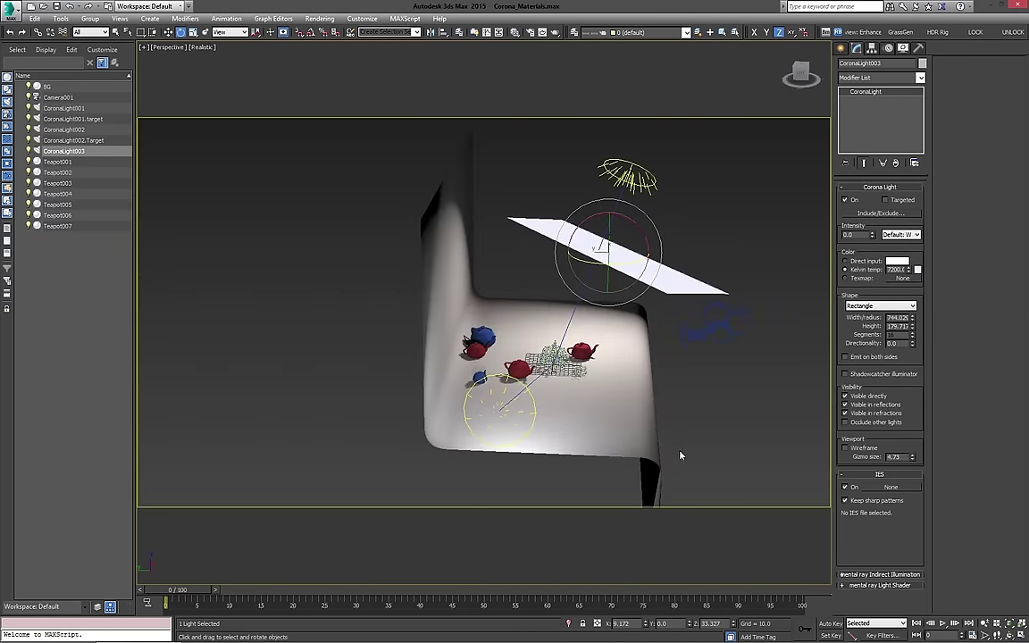
right_click(640, 625)
right_click(645, 624)
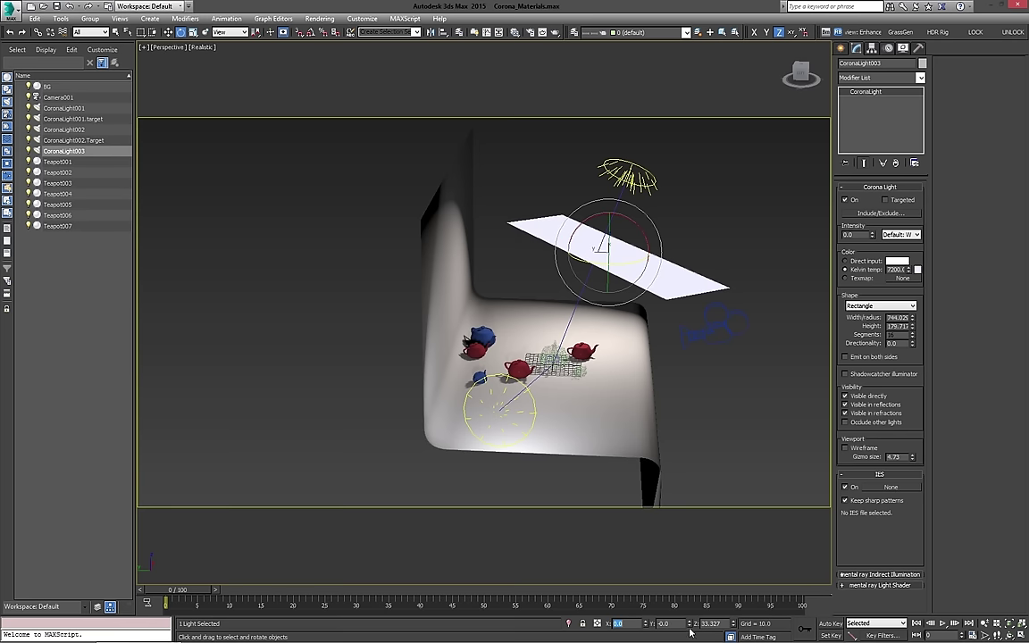
right_click(734, 623)
middle_drag(613, 417, 520, 299)
key(w)
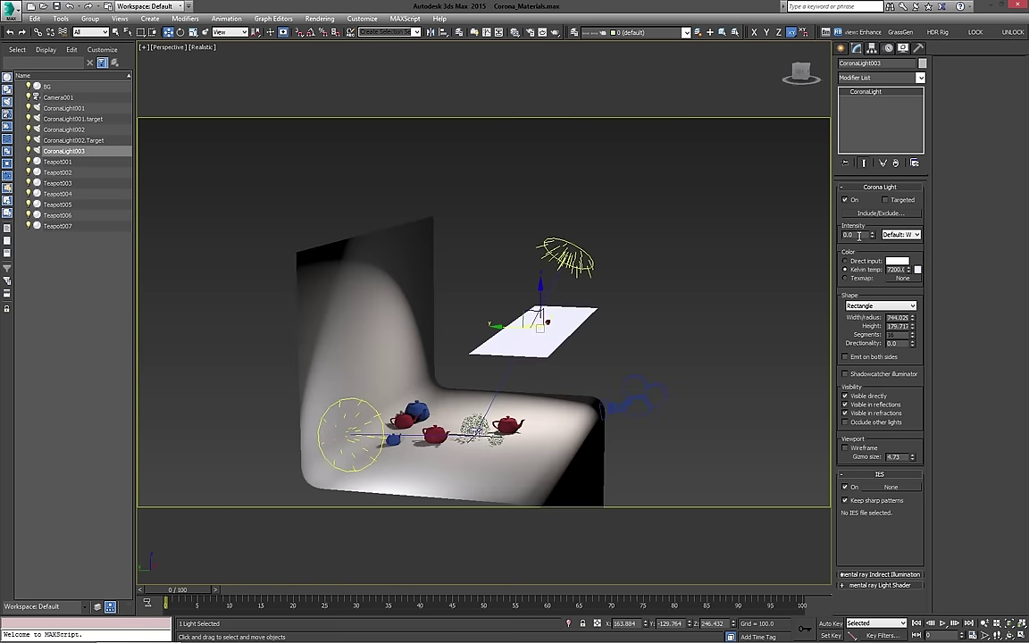
Set the rectangular light's intensity to 2 and switch its color to Direct input
text(2)
key(Return)
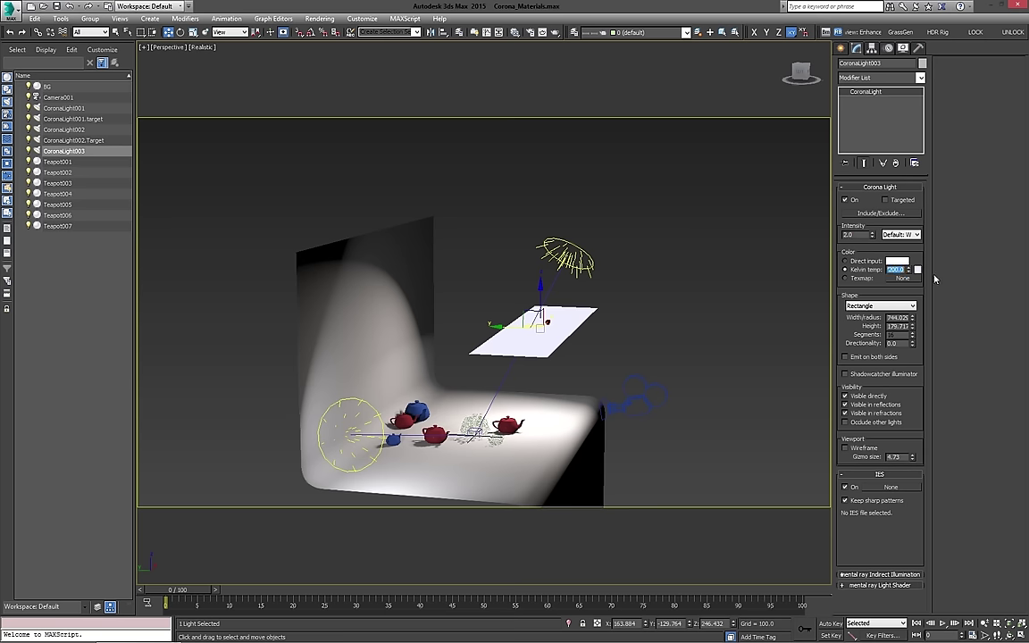
alt+middle_drag(675, 319, 625, 304)
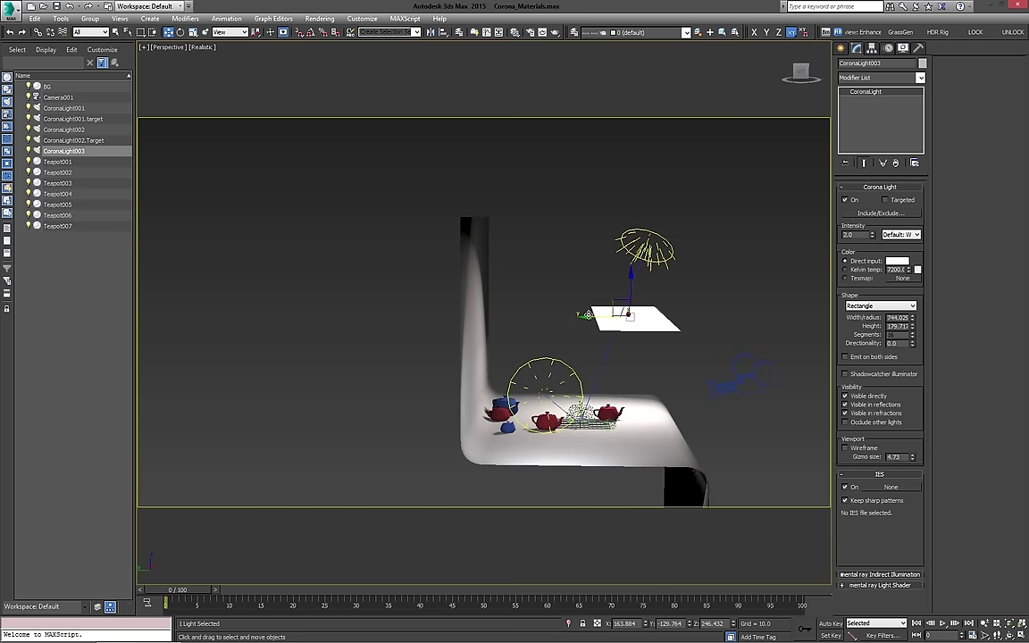
Raise and tilt the rectangular light above the teapots, to about X 164, Y -9, Z 343, and render the camera view
key(e)
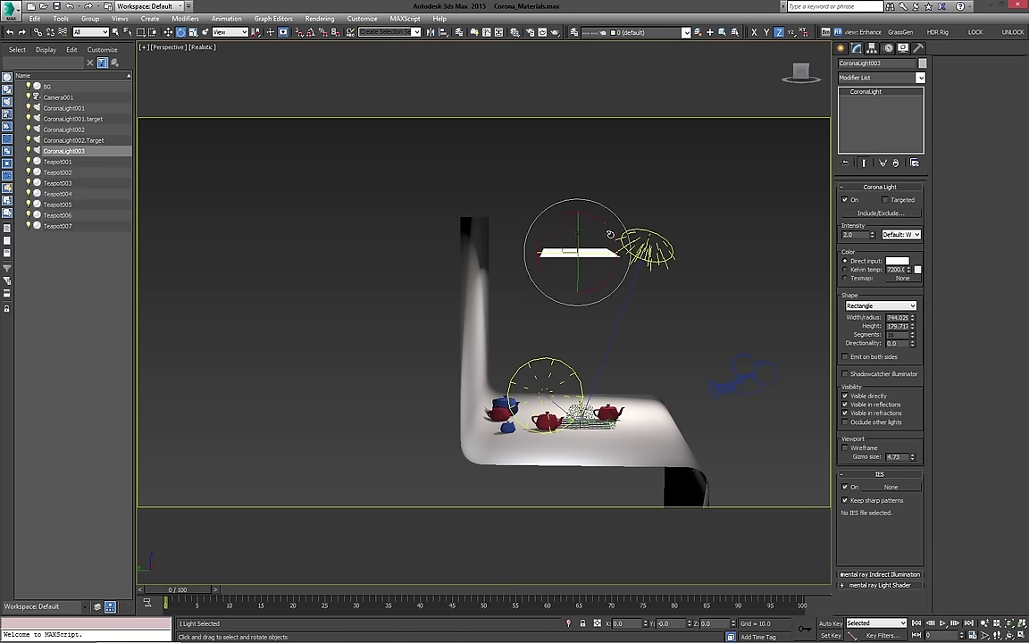
drag(622, 284, 627, 264)
key(w)
drag(569, 243, 574, 268)
key(c)
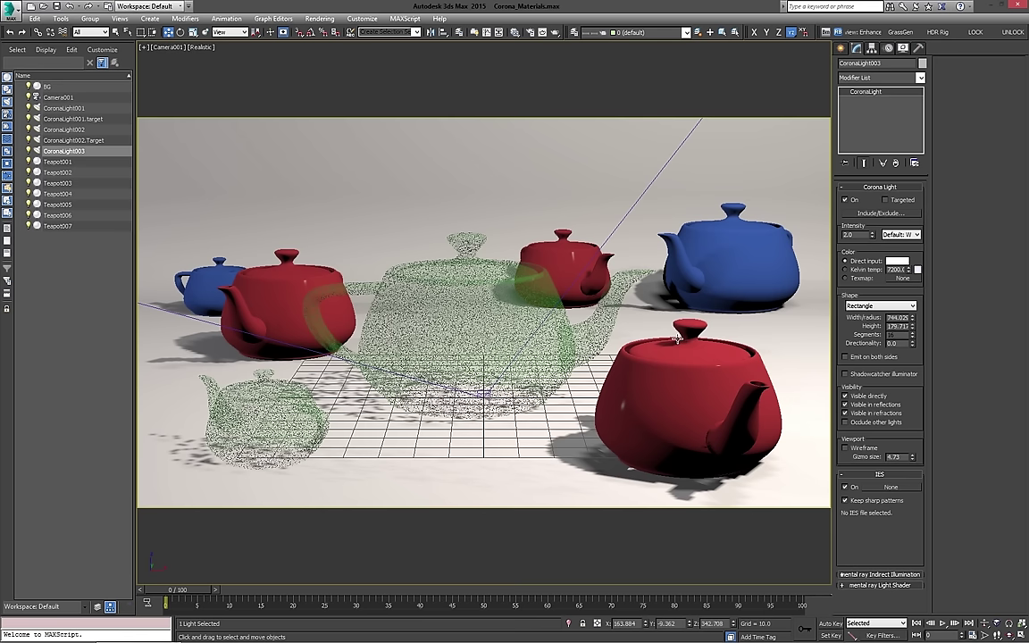
key(shift+q)
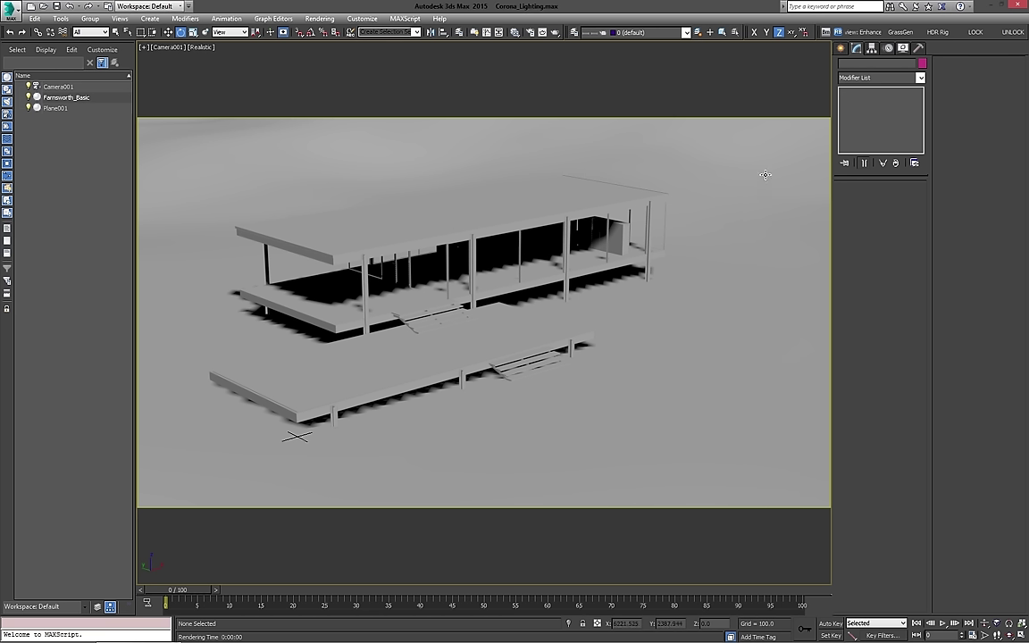
Create a Corona Sun in the Corona_Lighting scene, starting at the ground marker near the lower deck's front corner
click(840, 49)
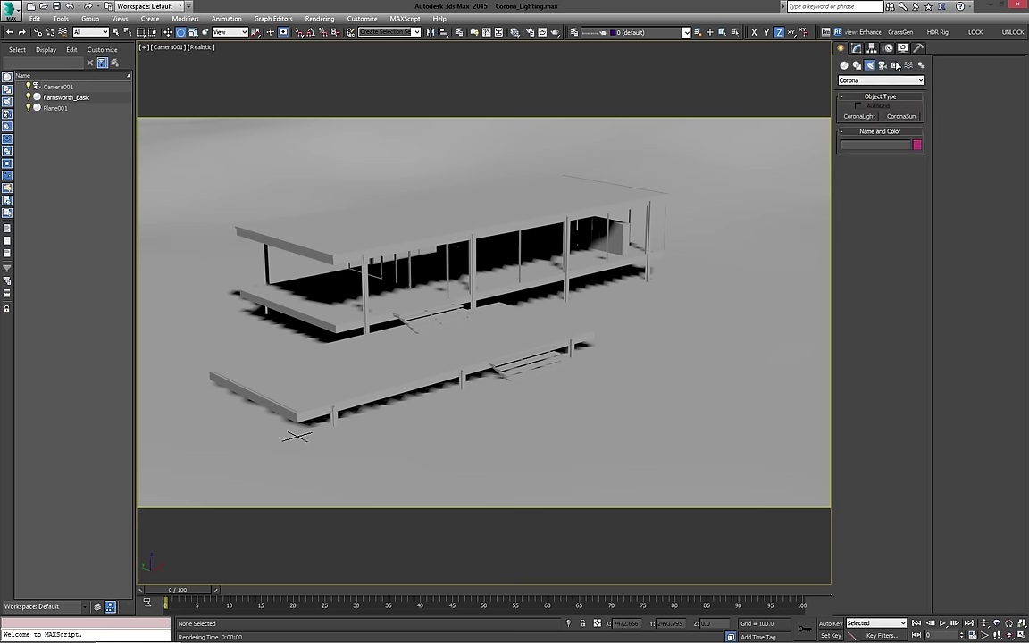
click(901, 117)
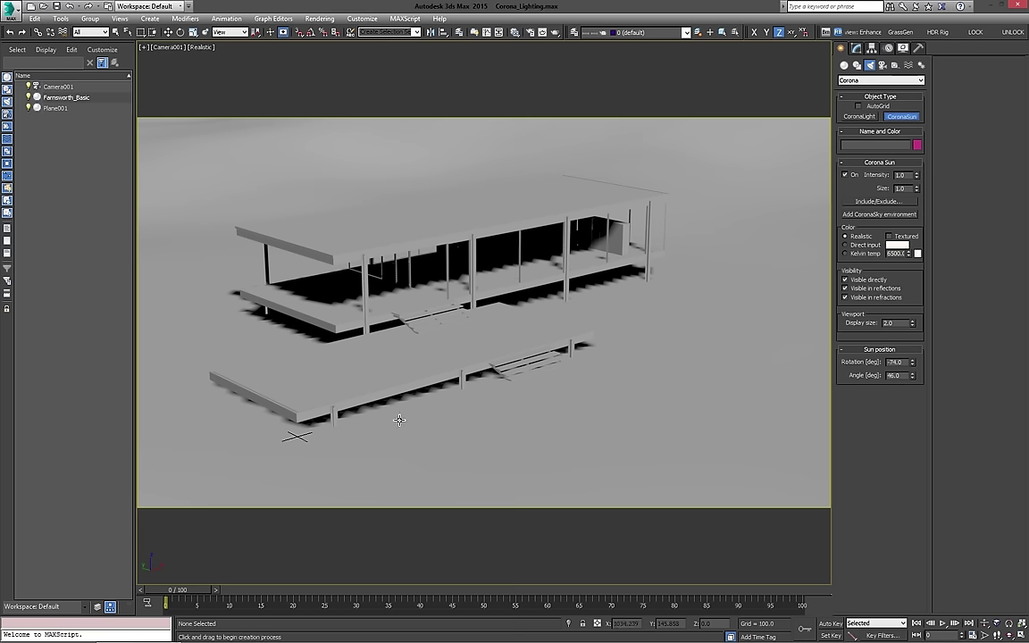
mouse_move(295, 434)
mouse_down()
mouse_move(337, 495)
mouse_move(476, 444)
mouse_up()
key(e)
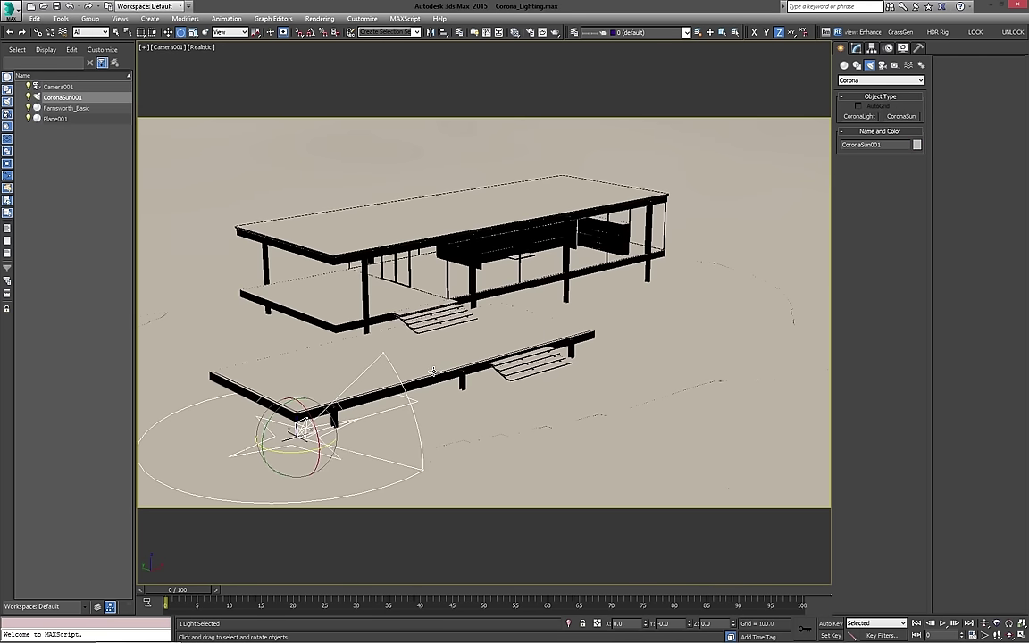
Examine the house model and the placed Corona Sun in the perspective view, up close and from farther away
key(p)
scroll(433, 372, down, 2)
scroll(635, 391, down, 4)
alt+middle_drag(580, 393, 541, 295)
scroll(543, 386, up, 15)
scroll(524, 353, up, 5)
middle_drag(661, 300, 579, 295)
scroll(579, 295, down, 12)
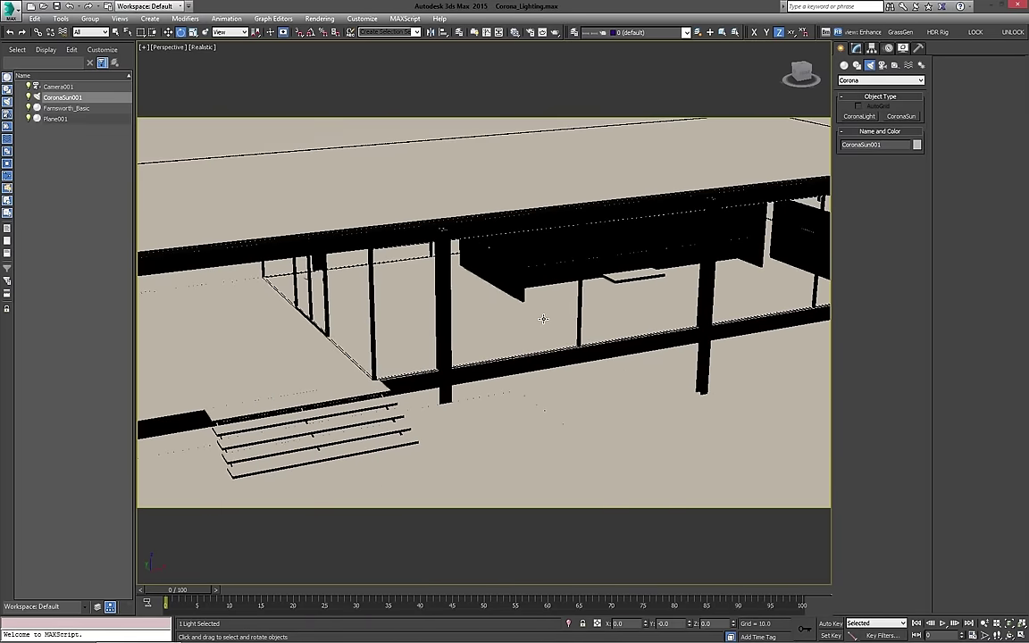
alt+middle_drag(573, 348, 544, 323)
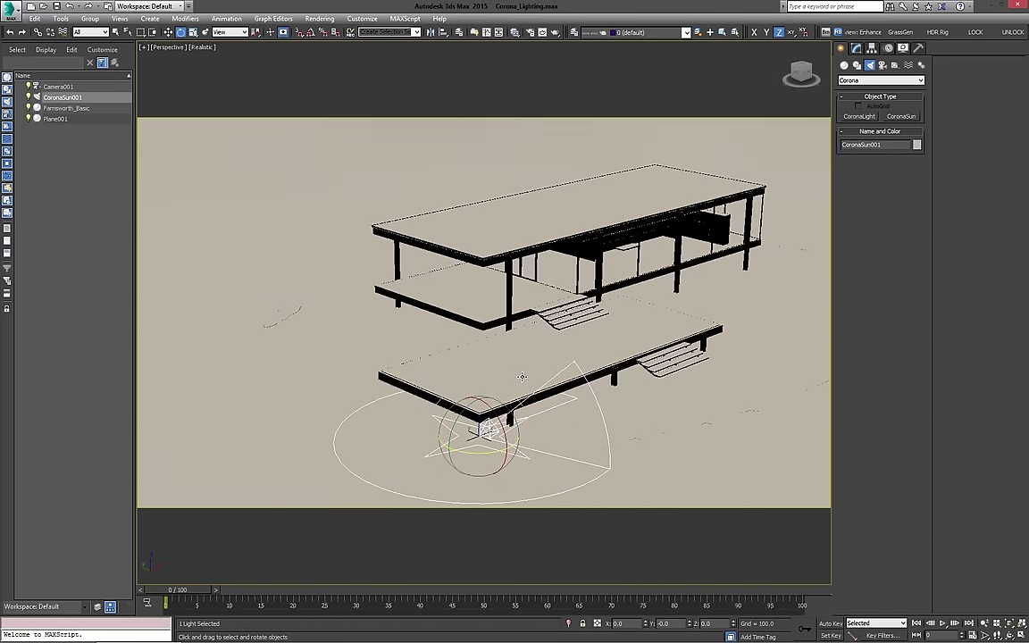
scroll(544, 319, up, 8)
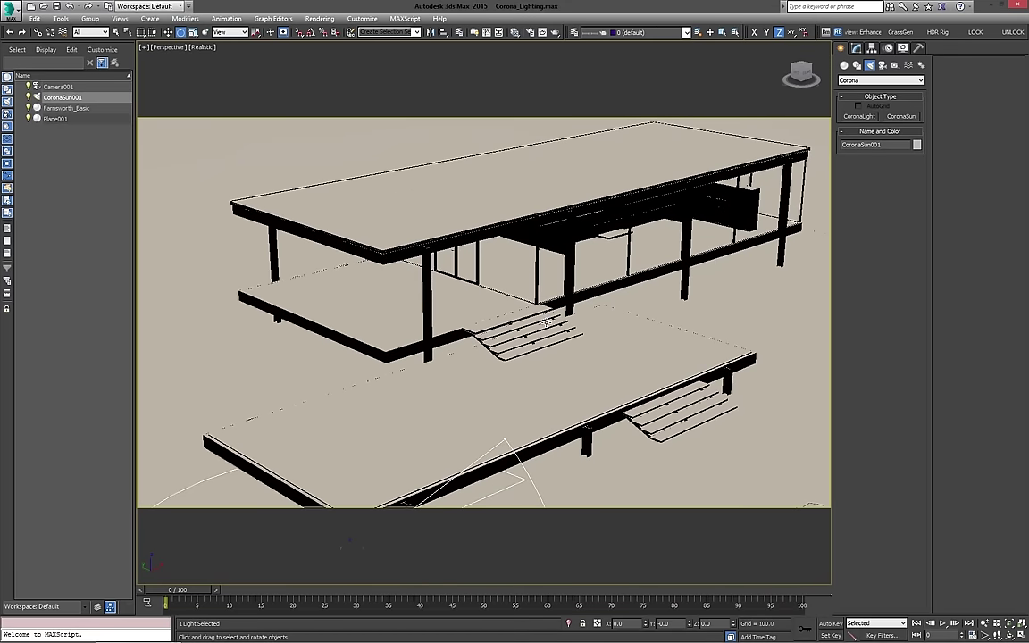
Return to the camera view and add a CoronaSky environment map from the Corona Sun's settings, with the environment settings open
key(v)
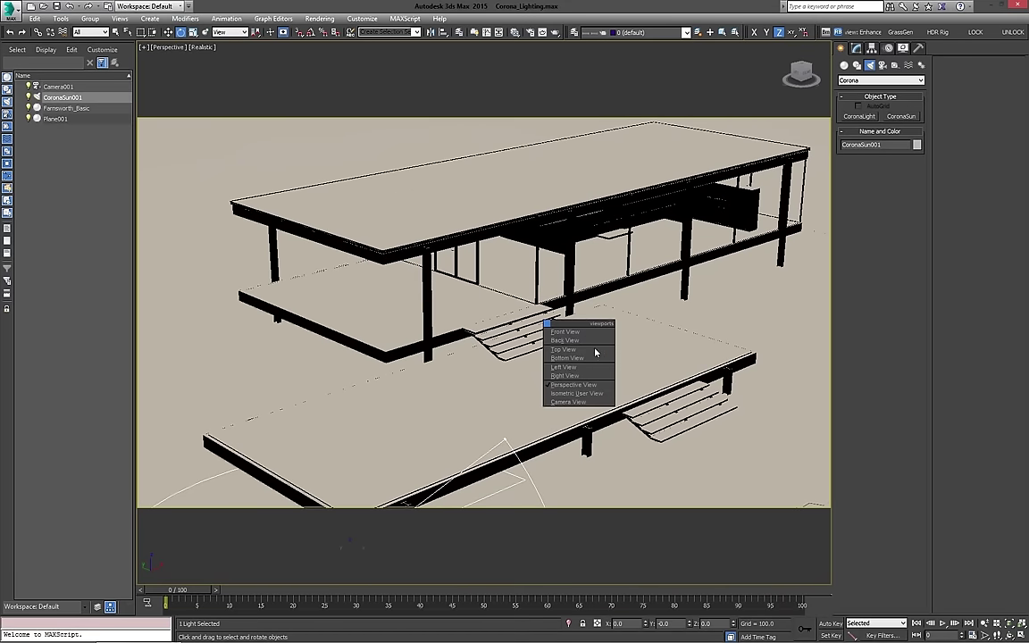
click(451, 295)
key(c)
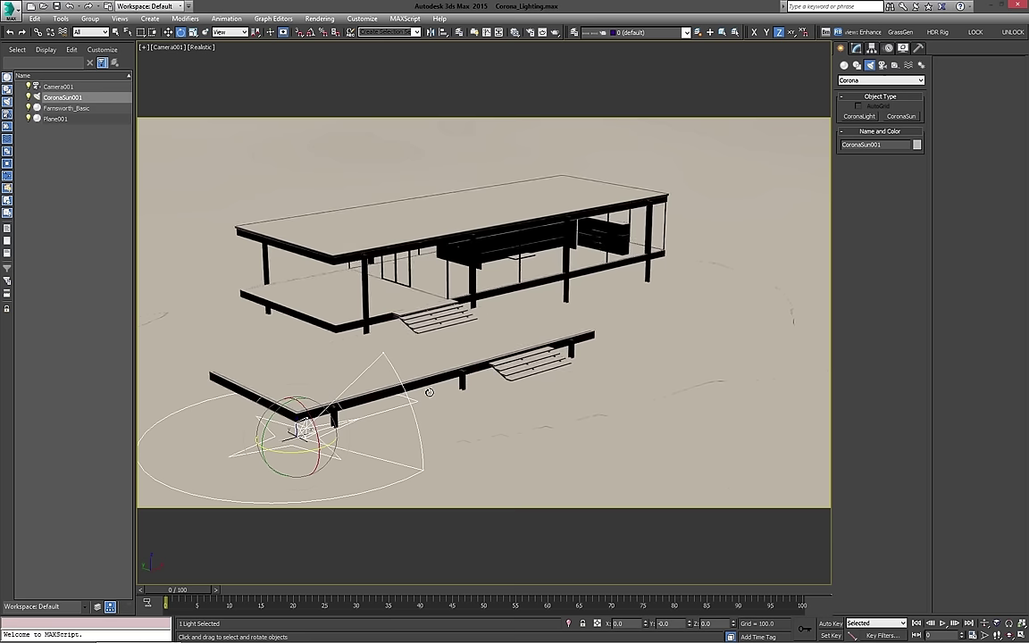
click(855, 48)
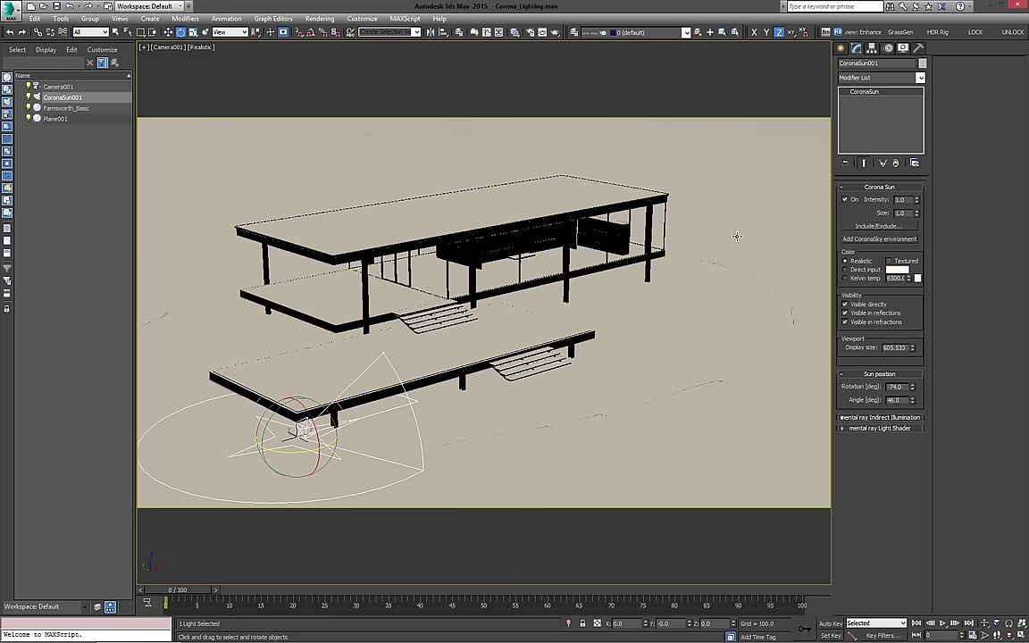
key(8)
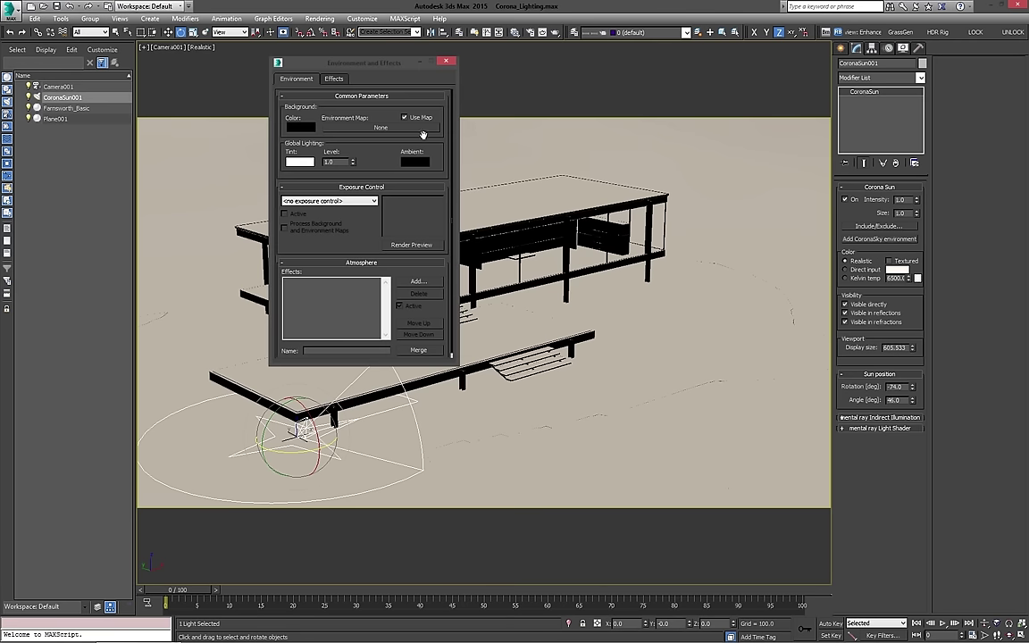
click(865, 241)
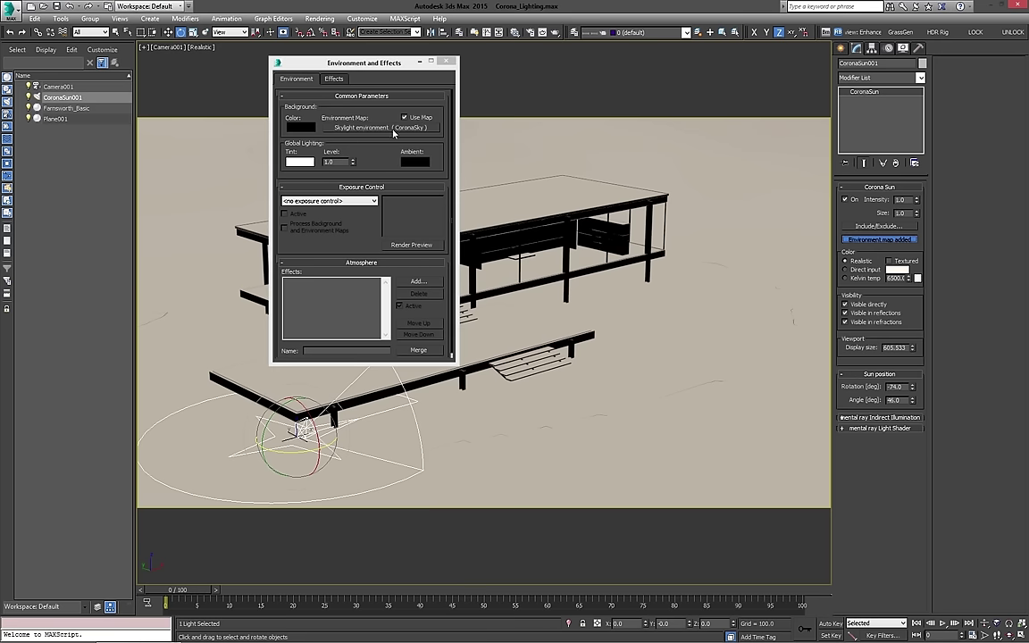
Place the CoronaSky environment map as an instance in the Slate Material Editor and show its parameters, then close the editor and environment settings
key(m)
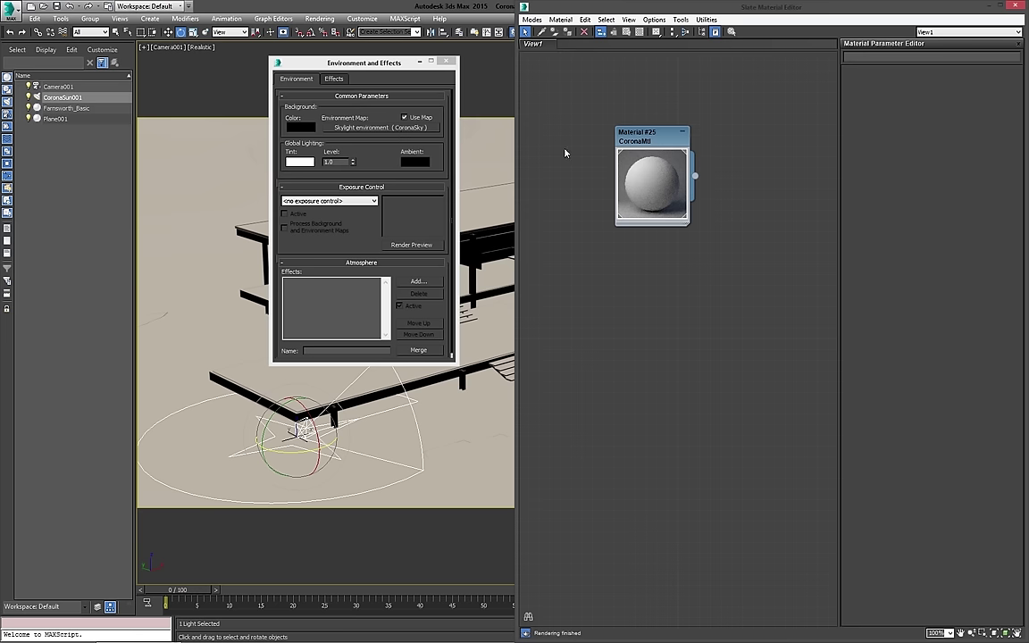
drag(672, 156, 607, 81)
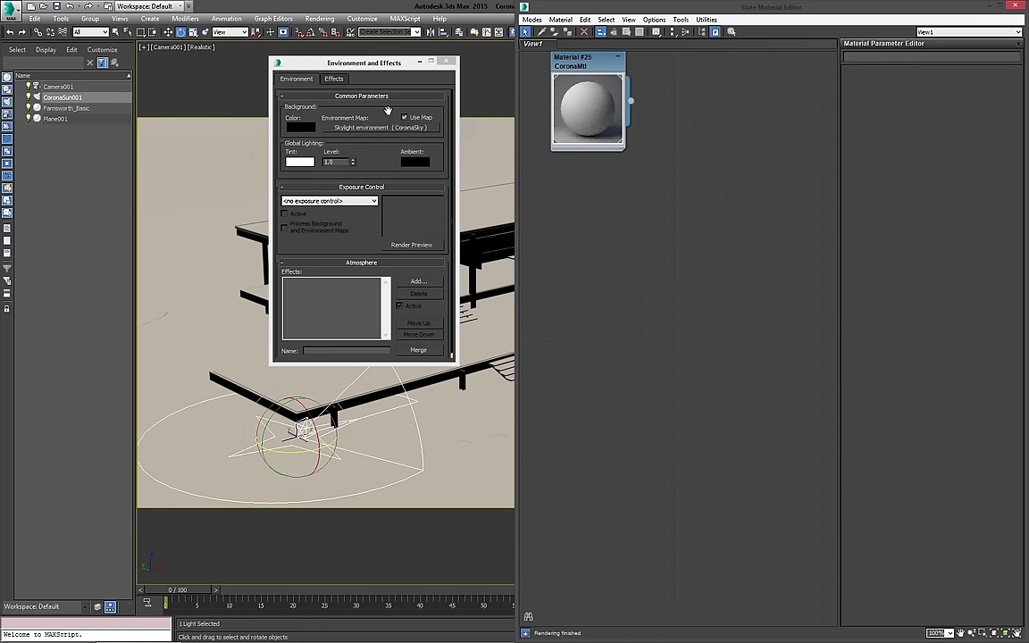
drag(375, 129, 665, 229)
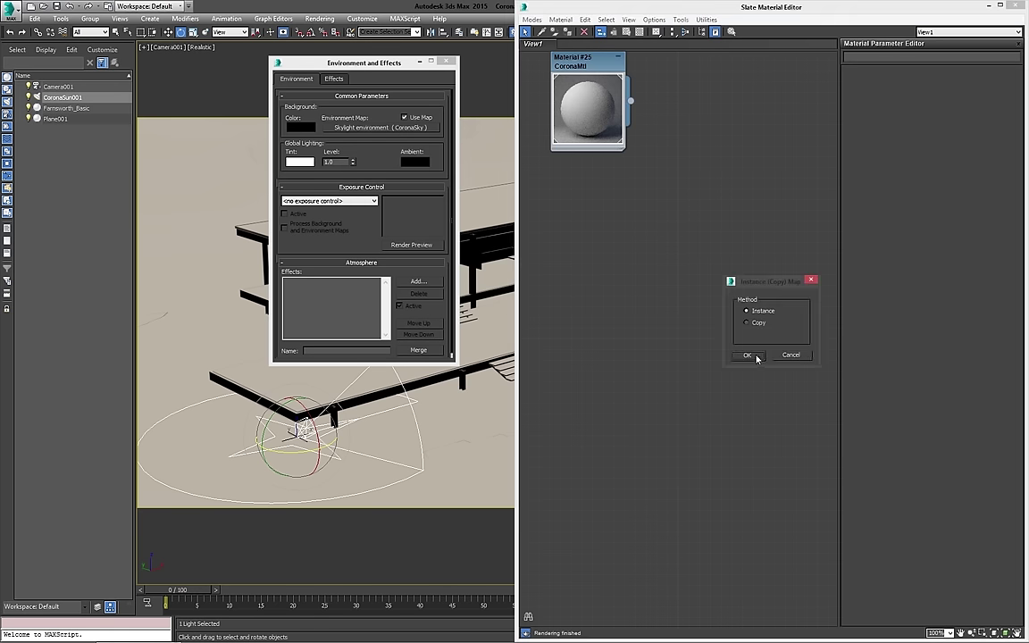
click(754, 356)
double_click(632, 206)
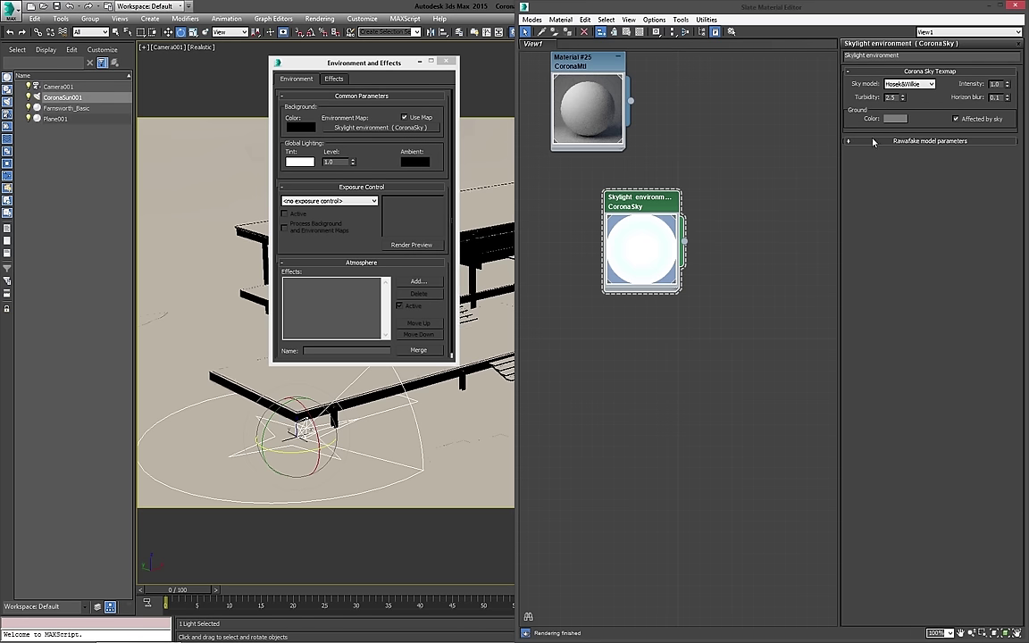
click(1017, 7)
click(451, 61)
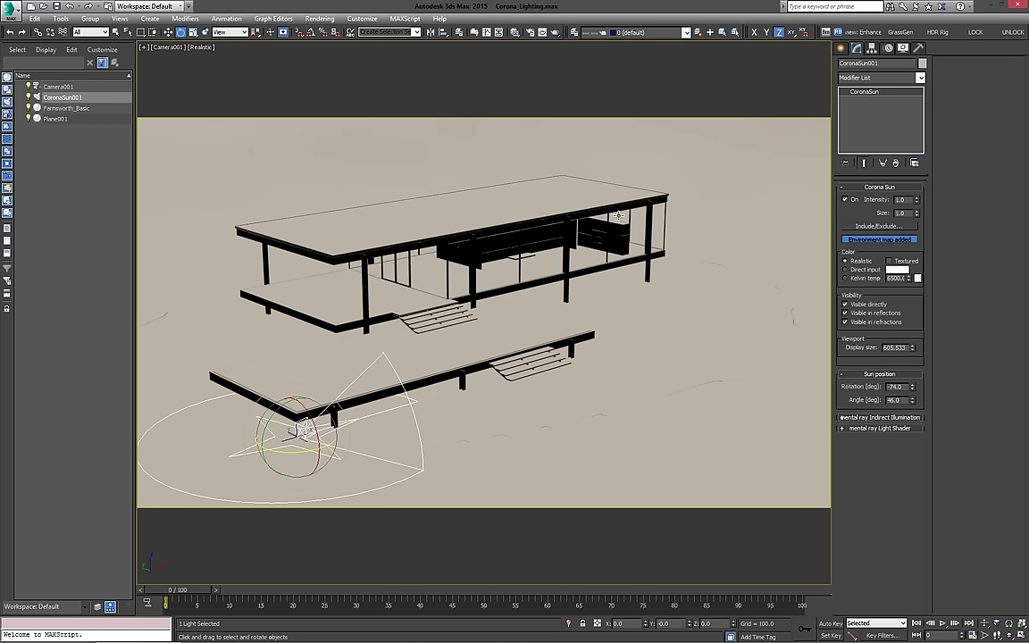
Render the camera view with the Corona Sun and sky, and display the render statistics in the frame buffer
key(shift+q)
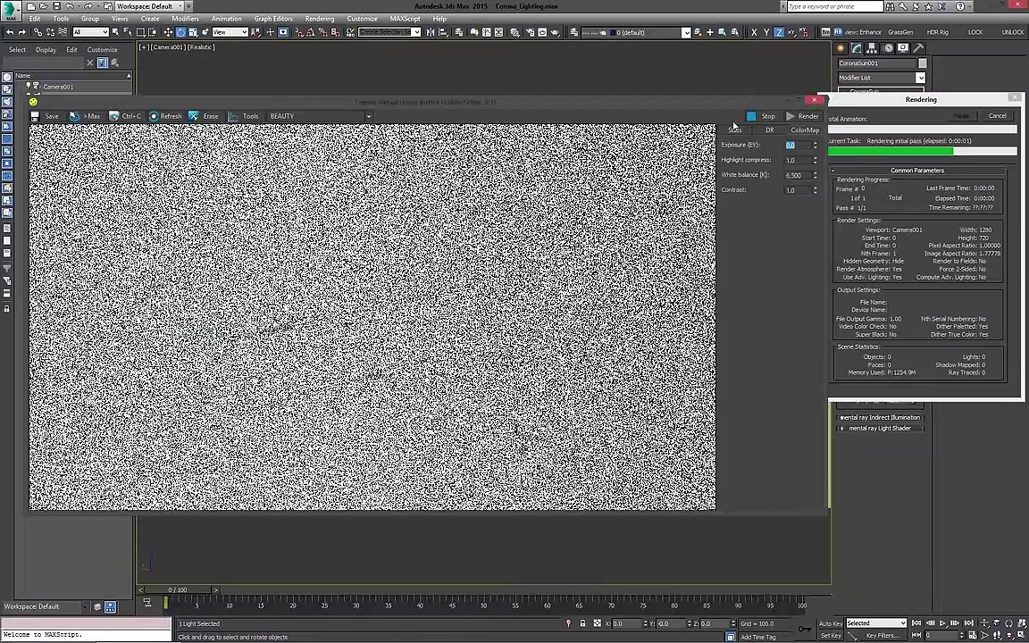
click(734, 130)
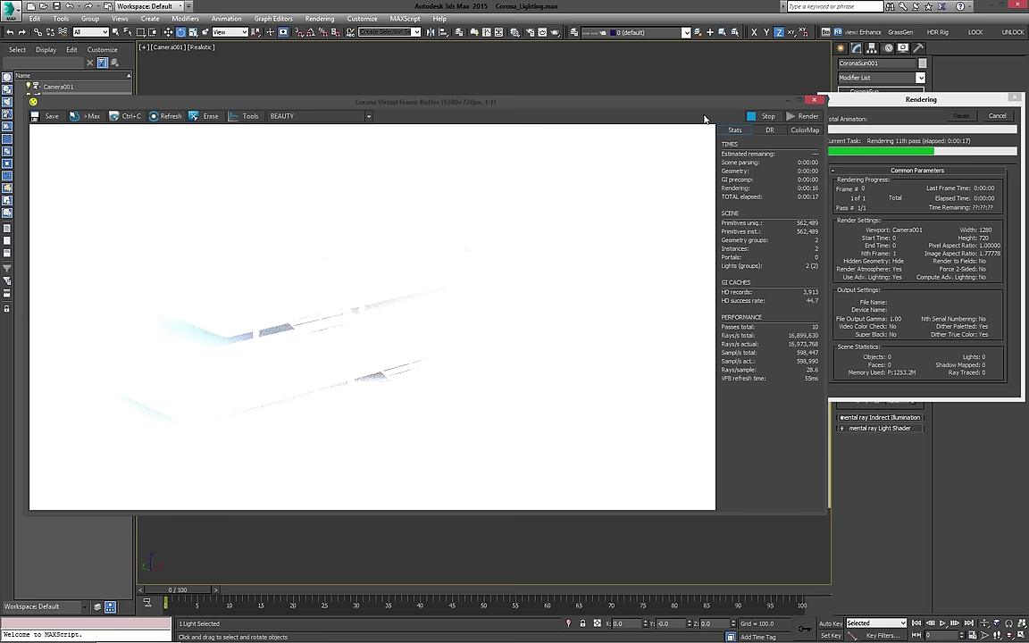
click(248, 120)
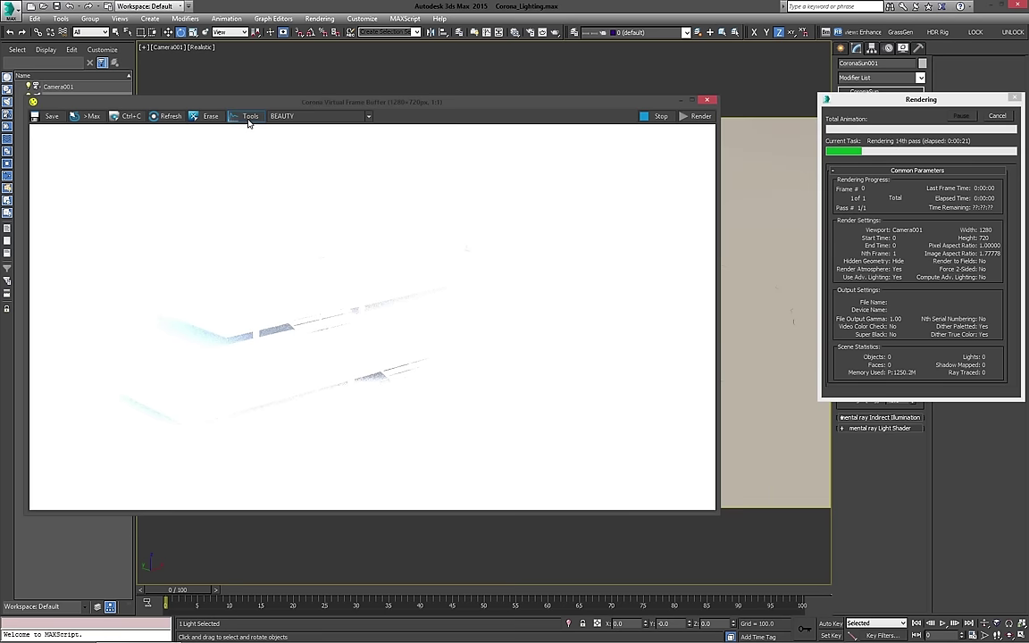
click(248, 119)
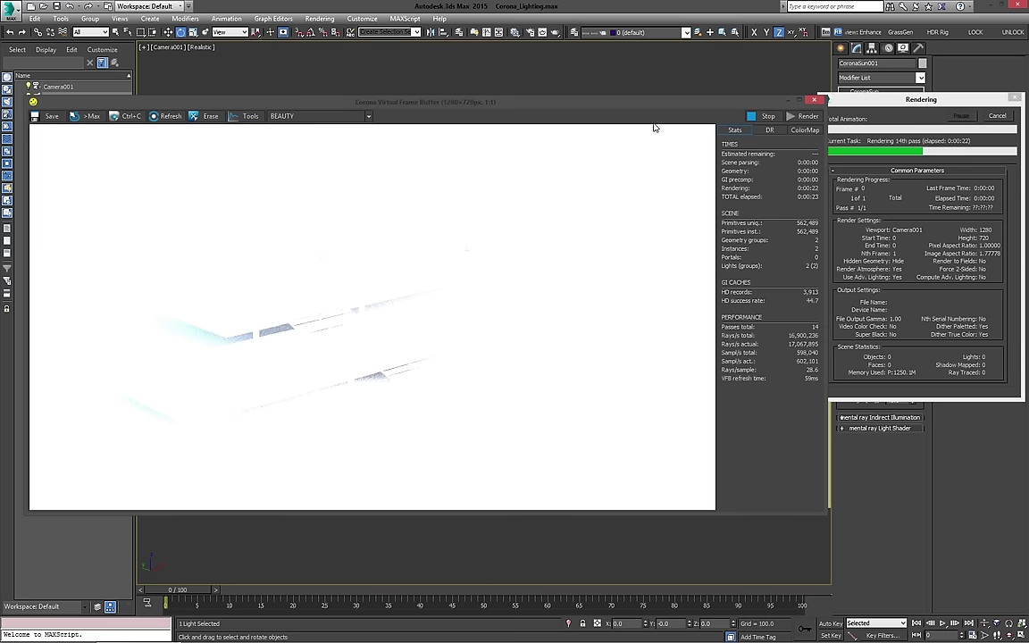
Lower the frame buffer's exposure to about -4.373 EV, then cancel the render and close the frame buffer
click(804, 131)
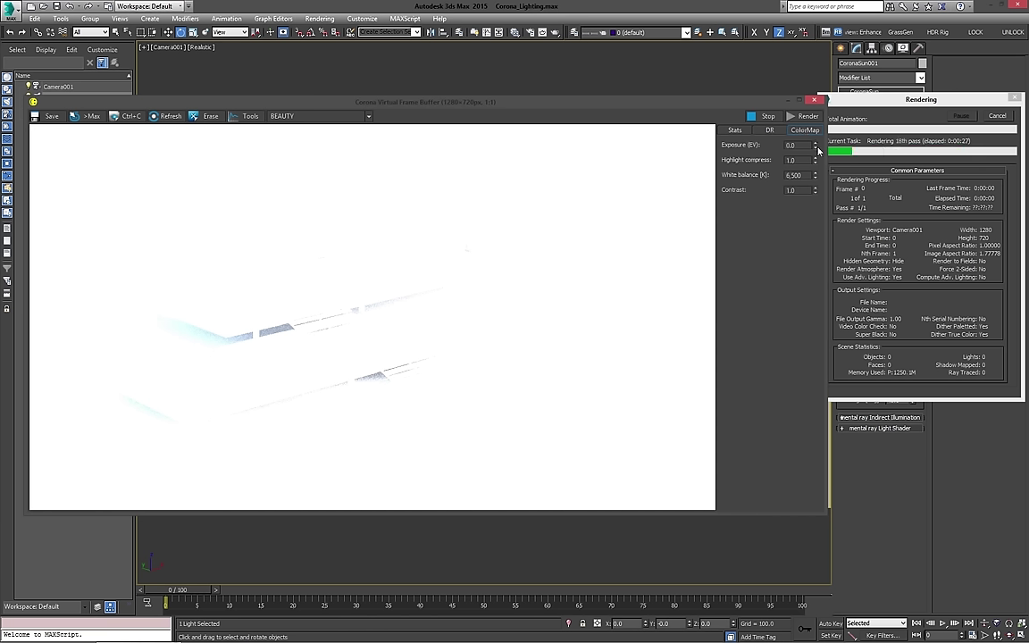
drag(815, 148, 805, 234)
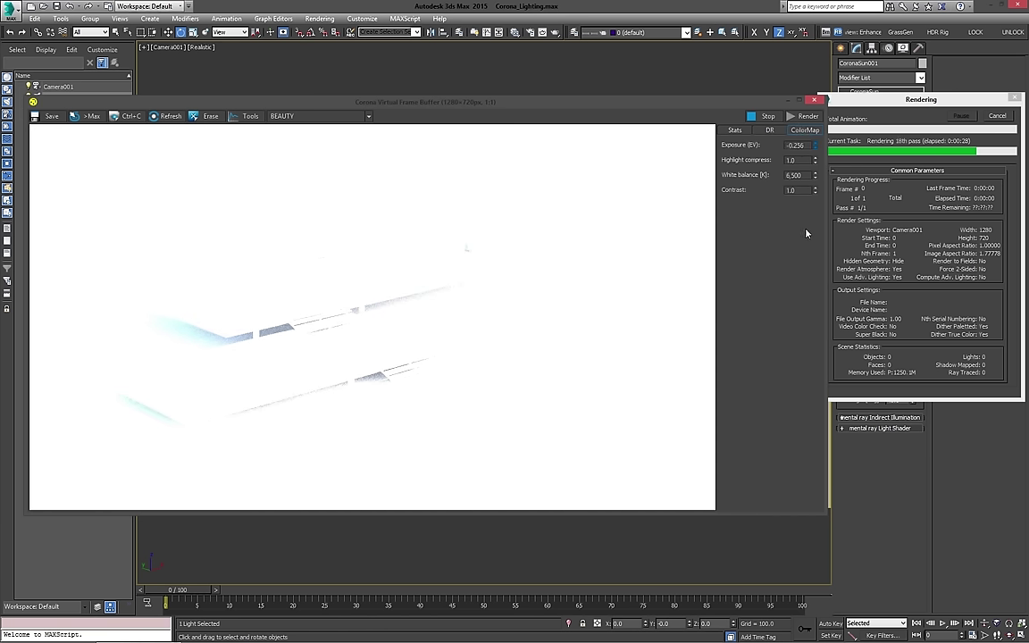
drag(808, 280, 803, 544)
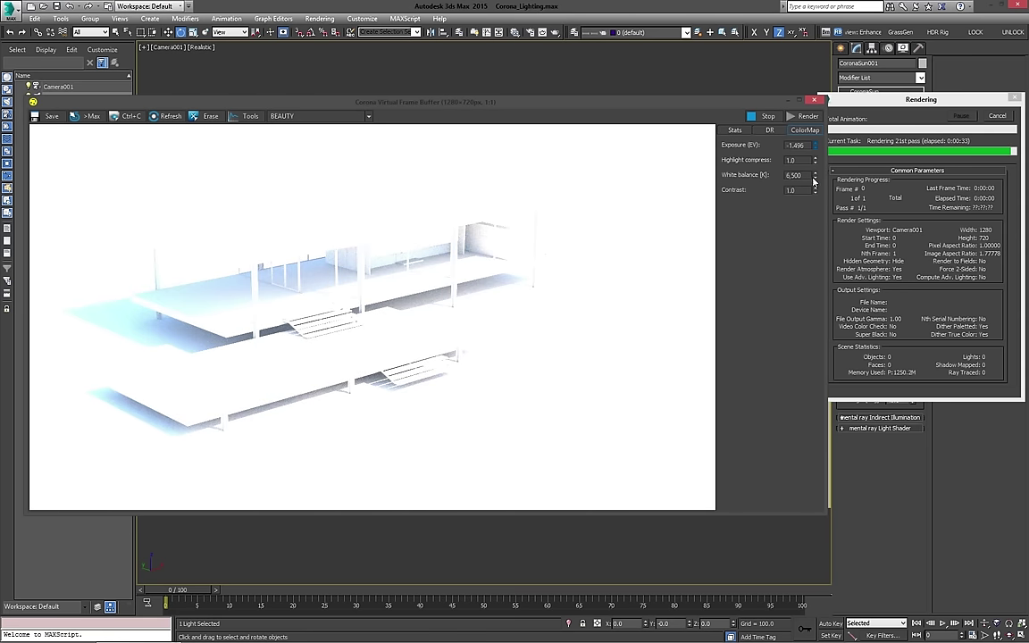
drag(814, 181, 820, 433)
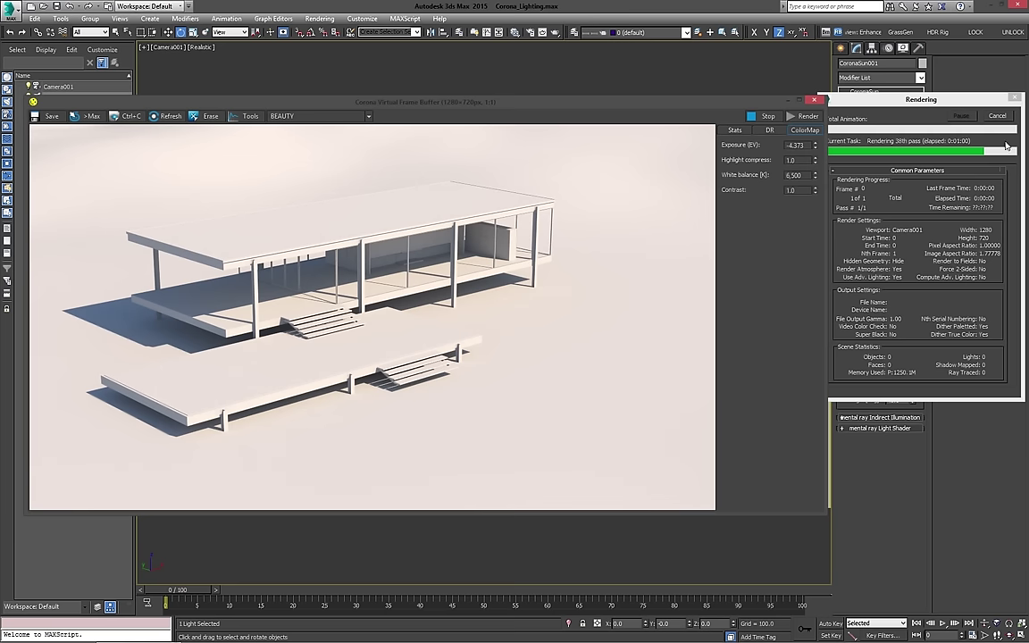
click(997, 117)
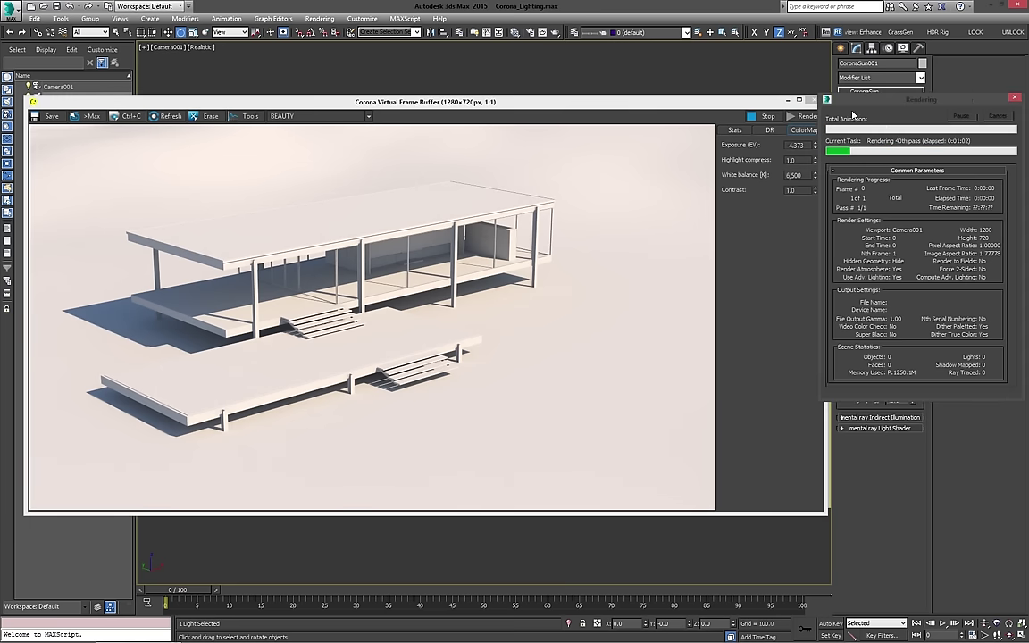
click(814, 100)
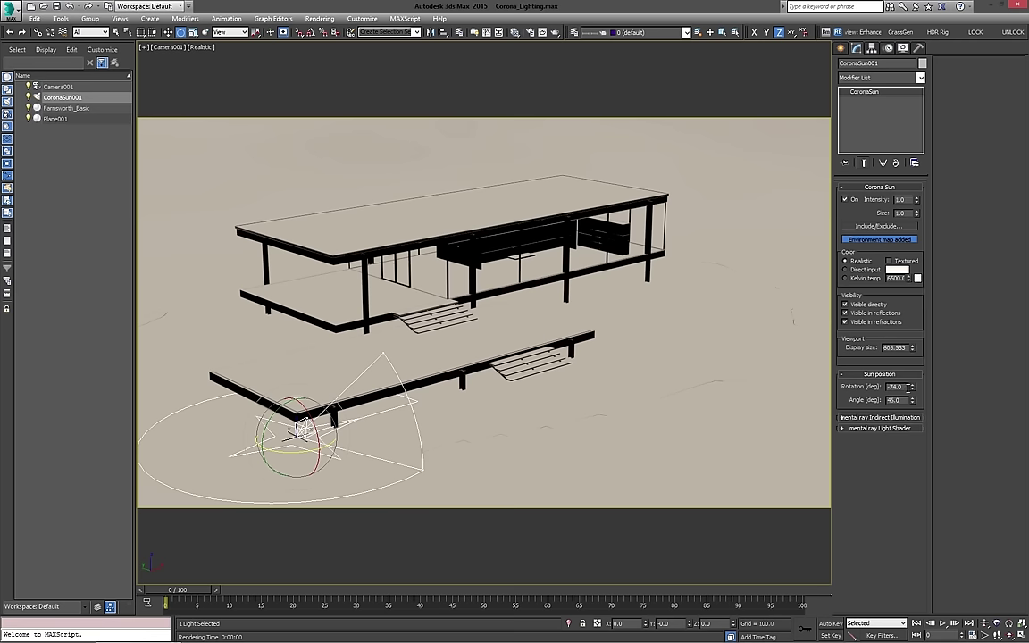
Set the sun's rotation to 48 degrees and its angle to 32 degrees, then render again at about -4.485 EV exposure
drag(911, 390, 913, 322)
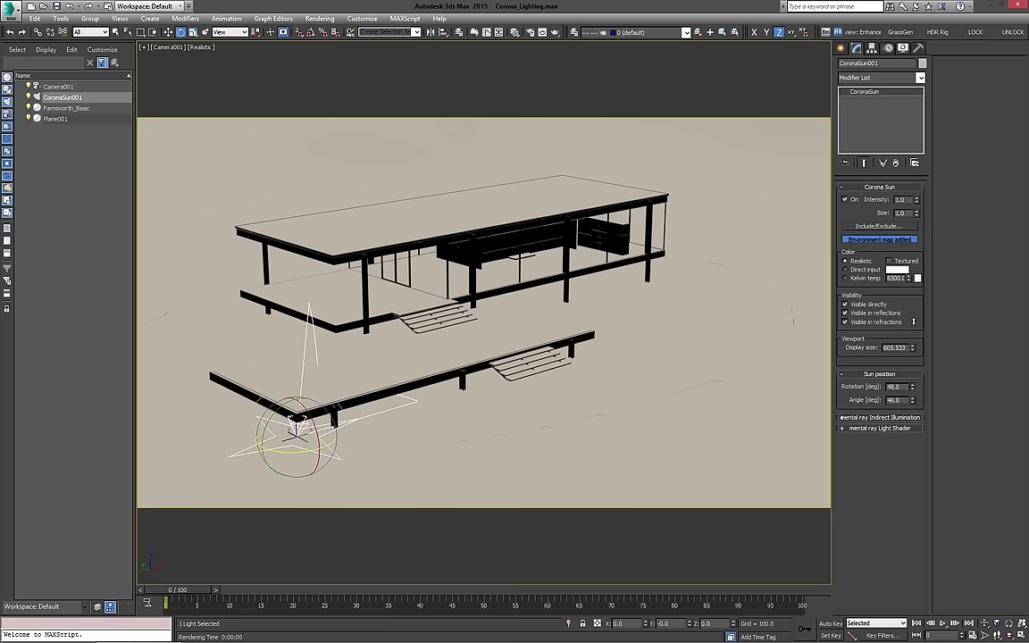
mouse_move(911, 403)
mouse_down()
mouse_move(912, 370)
mouse_move(916, 421)
mouse_move(920, 404)
mouse_up()
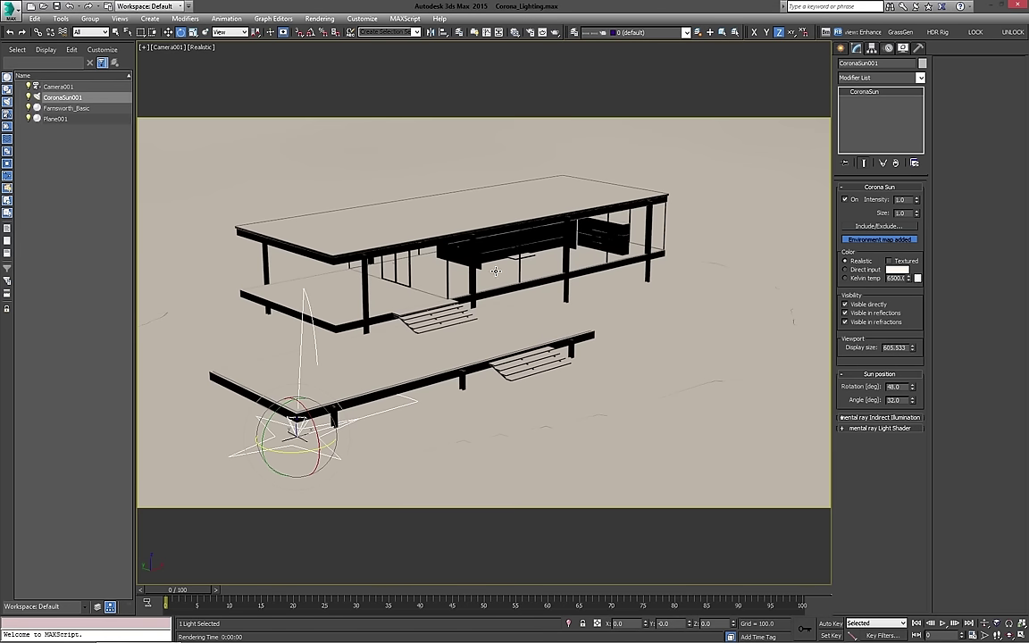
key(shift+q)
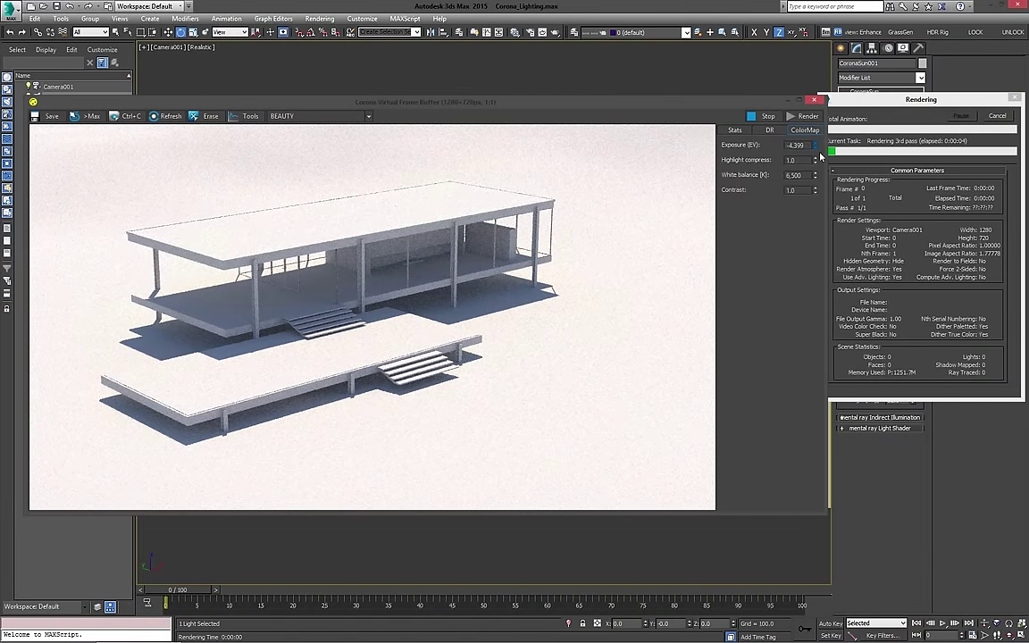
mouse_move(820, 156)
mouse_down()
mouse_move(824, 167)
mouse_move(828, 140)
mouse_move(829, 154)
mouse_up()
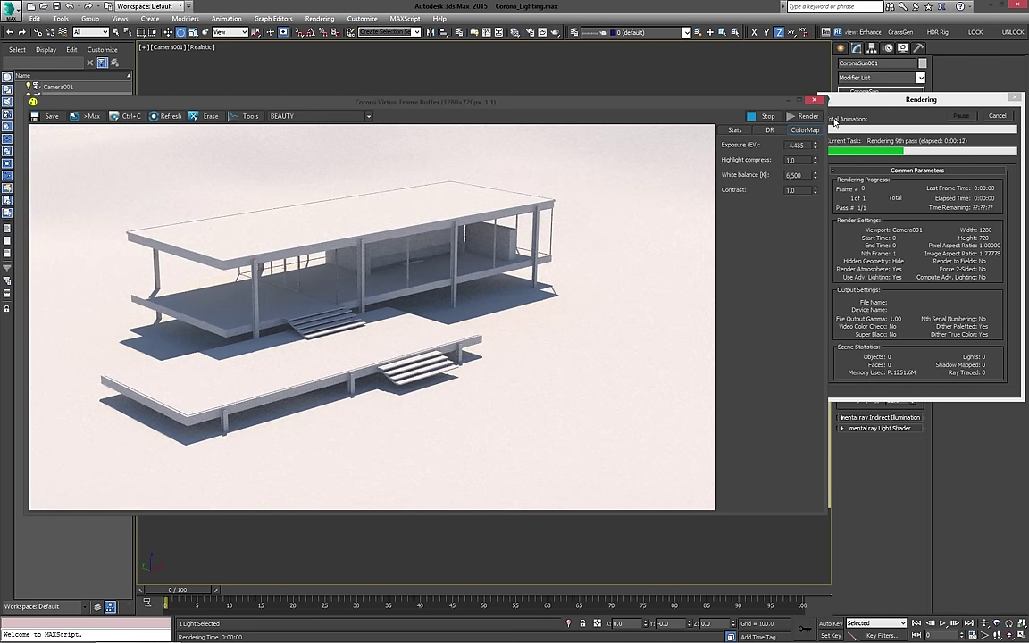
click(764, 116)
click(814, 100)
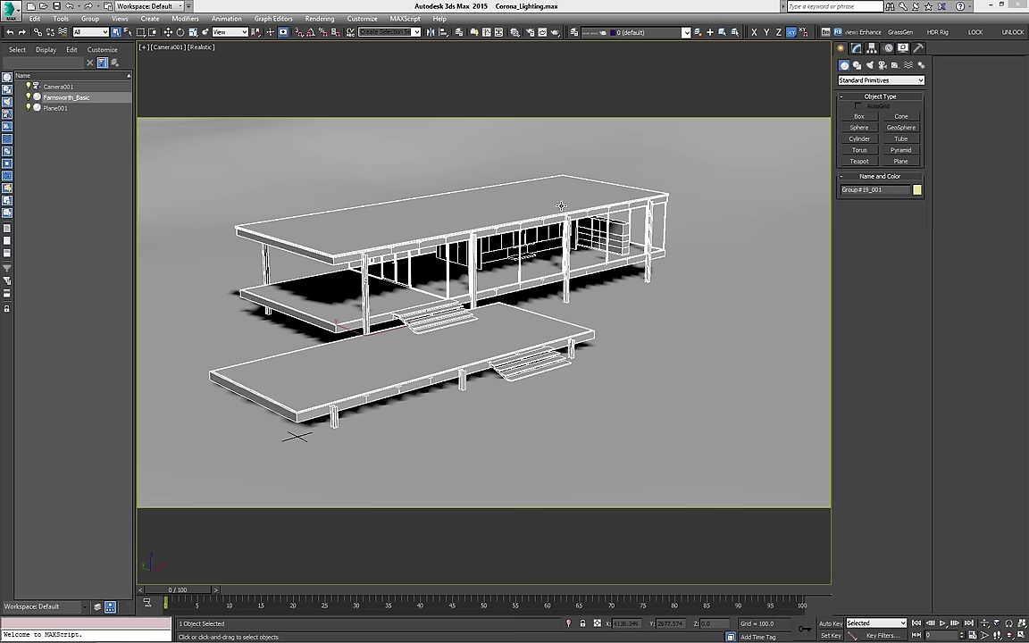
Load 1347 Sun Clouds Corona.hdr as the bitmap environment map with Real Pixels (32 bpp) storage, then close the render and environment settings
click(529, 32)
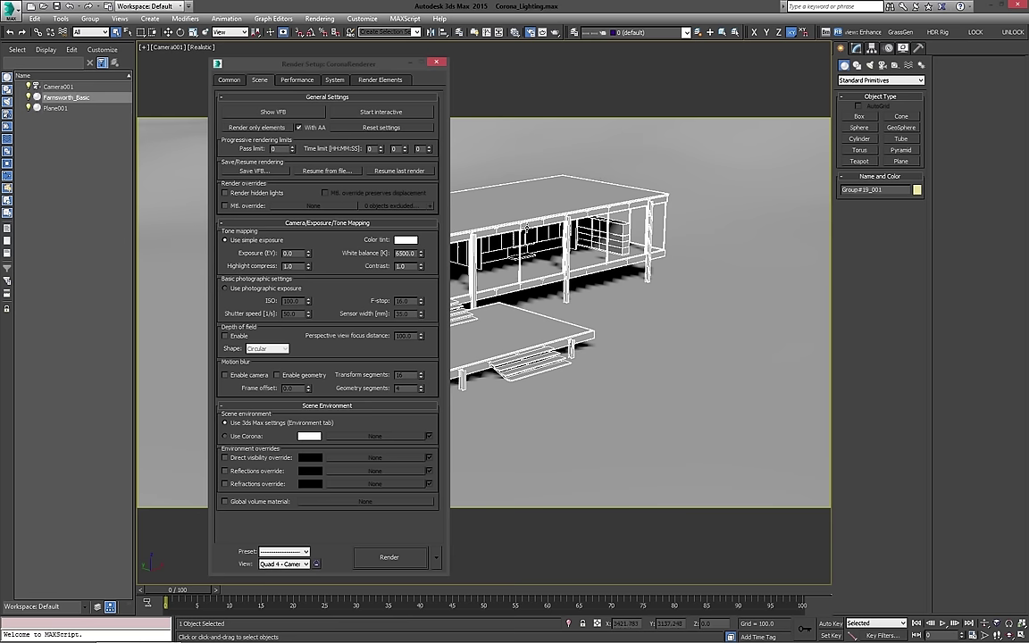
key(8)
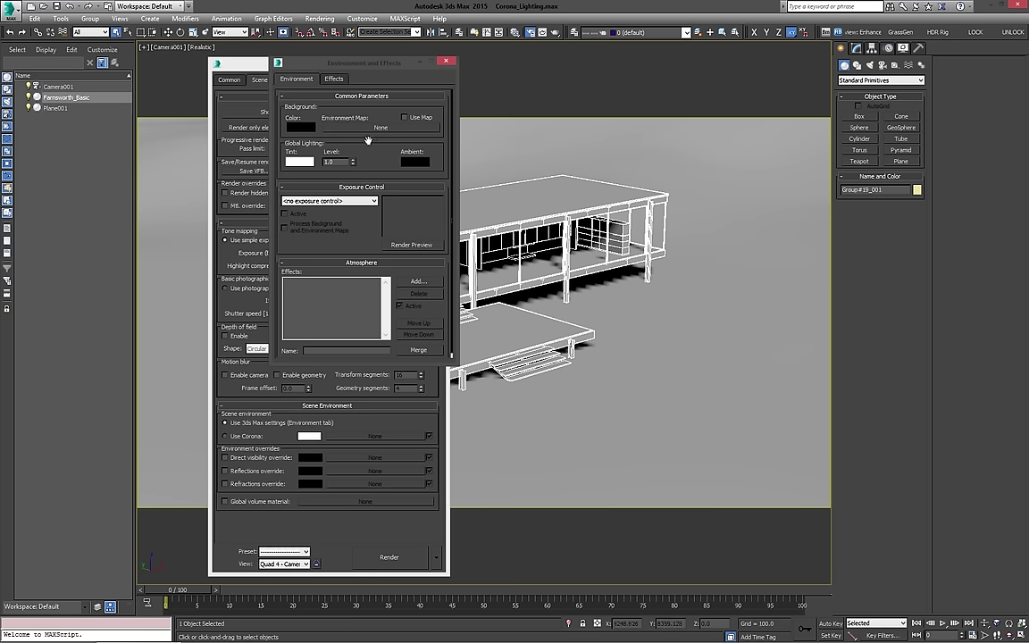
click(363, 128)
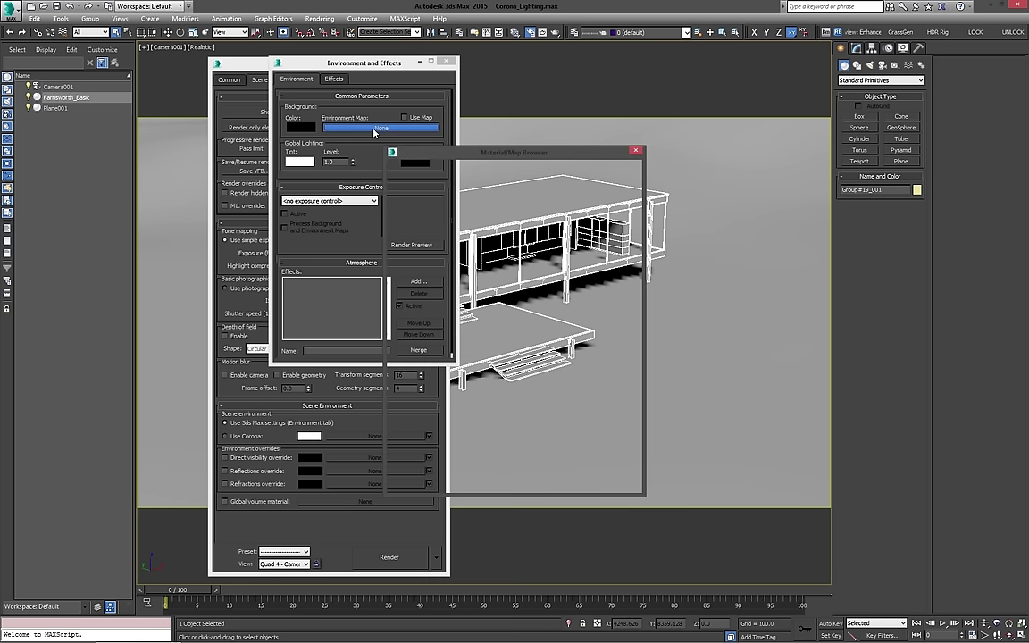
key(Escape)
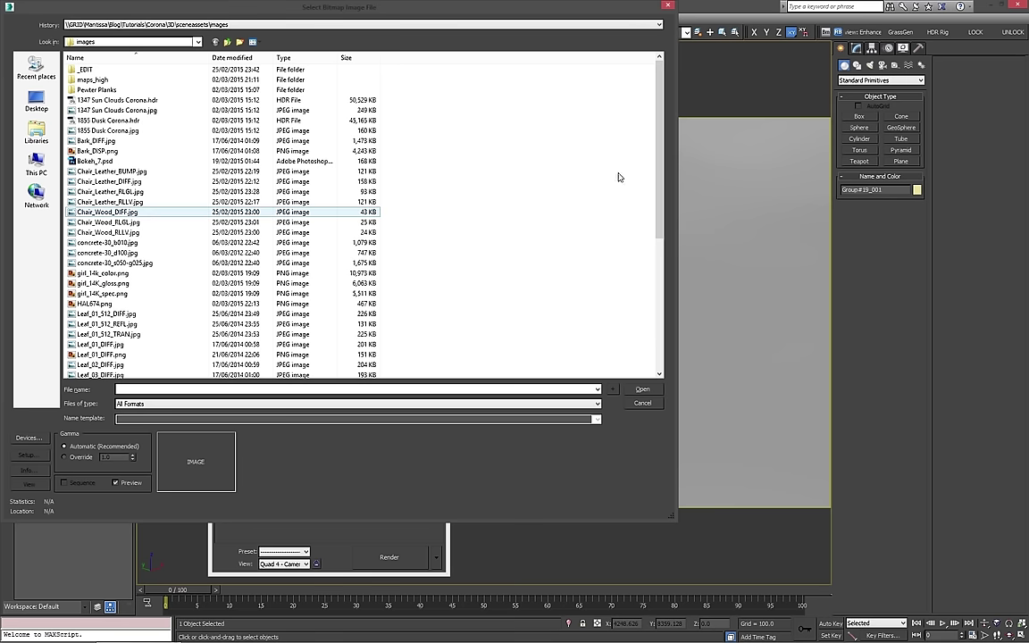
click(165, 99)
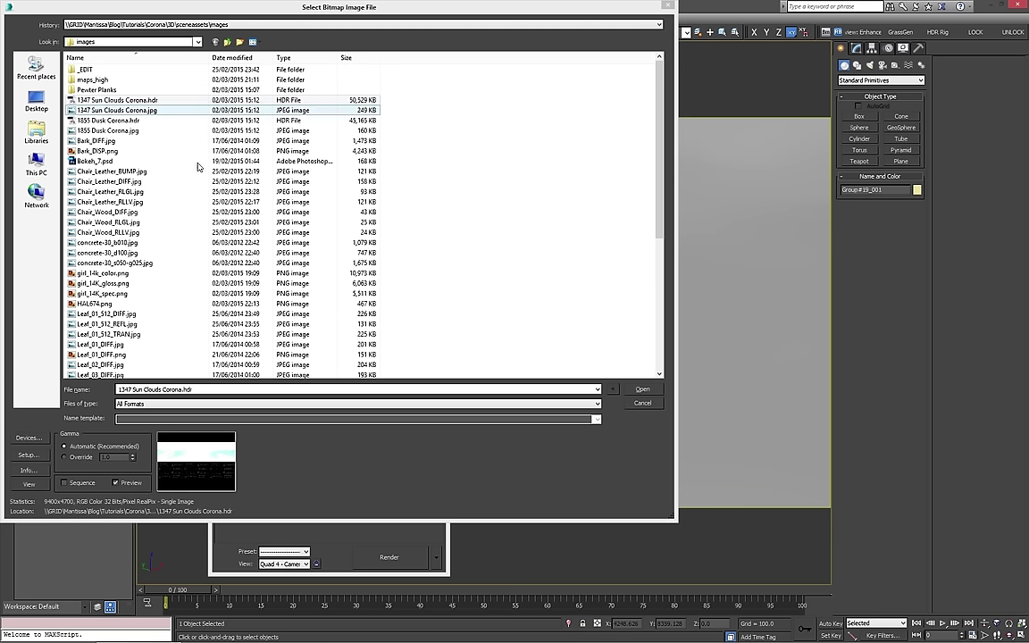
click(640, 388)
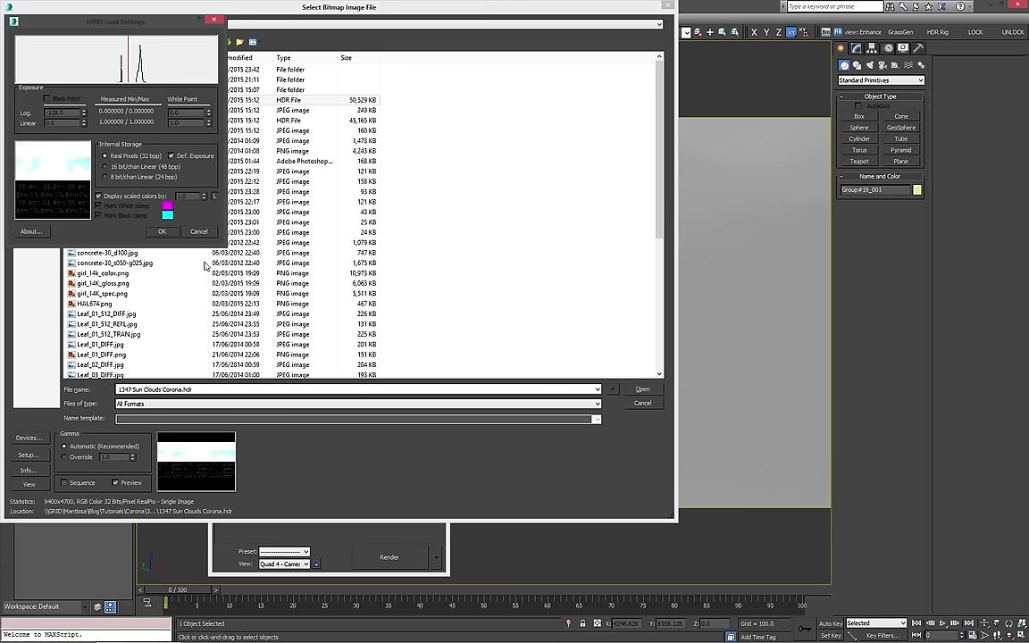
click(161, 233)
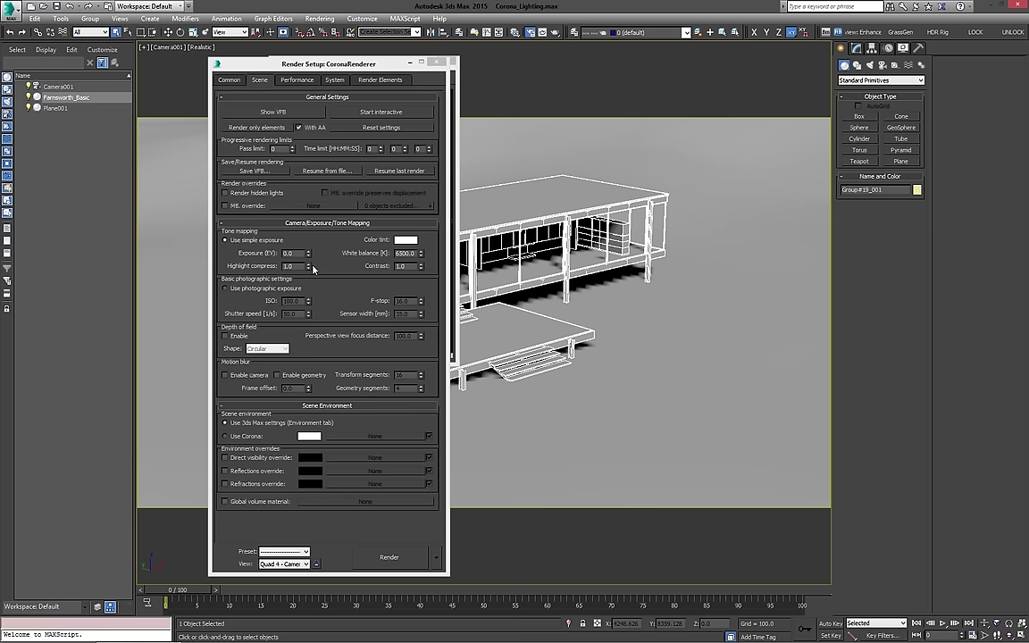
click(436, 64)
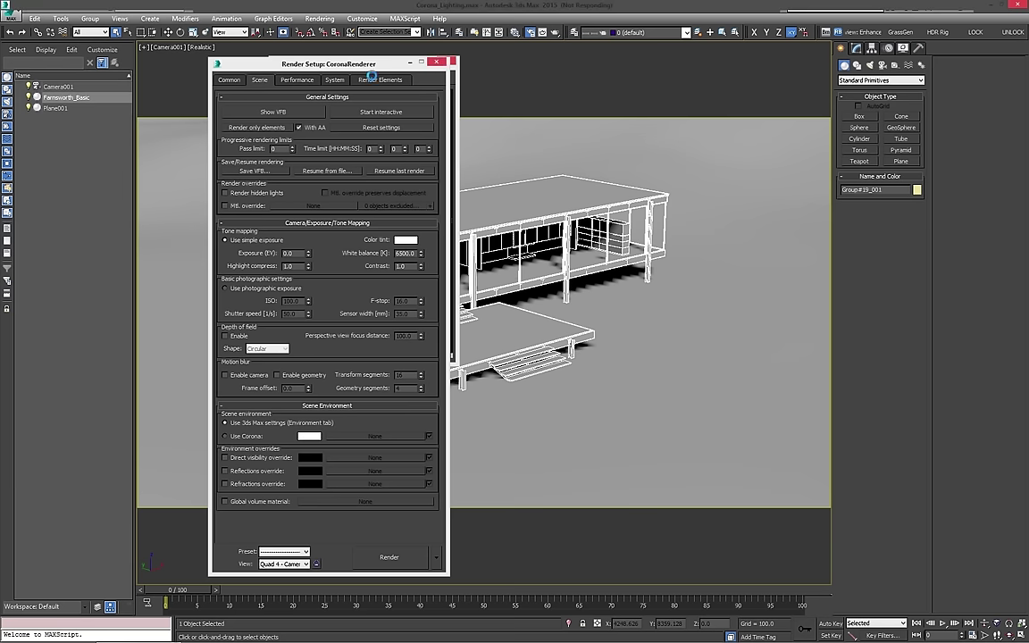
click(436, 64)
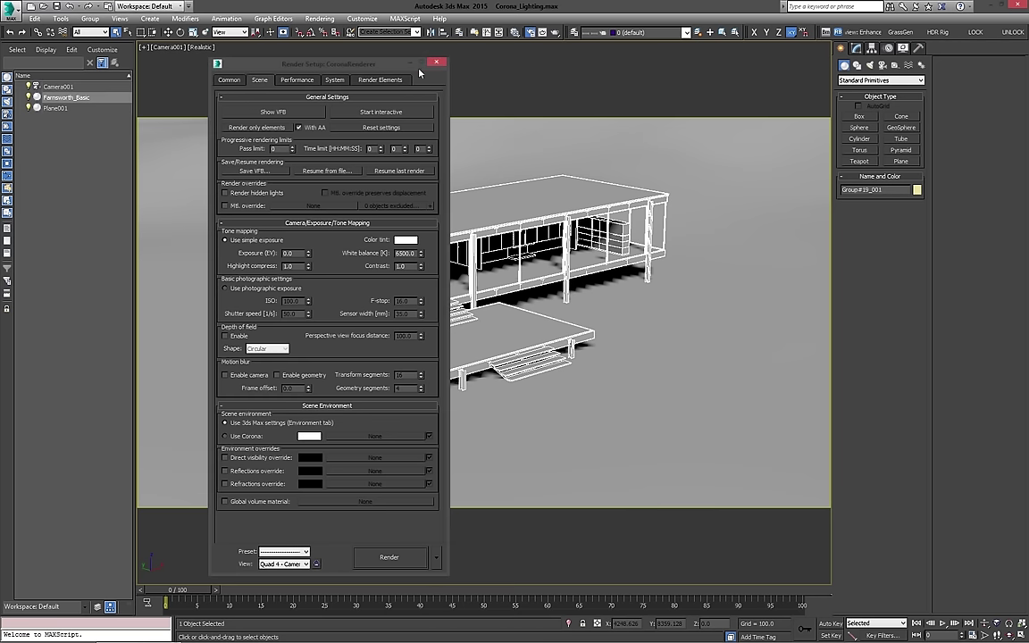
key(8)
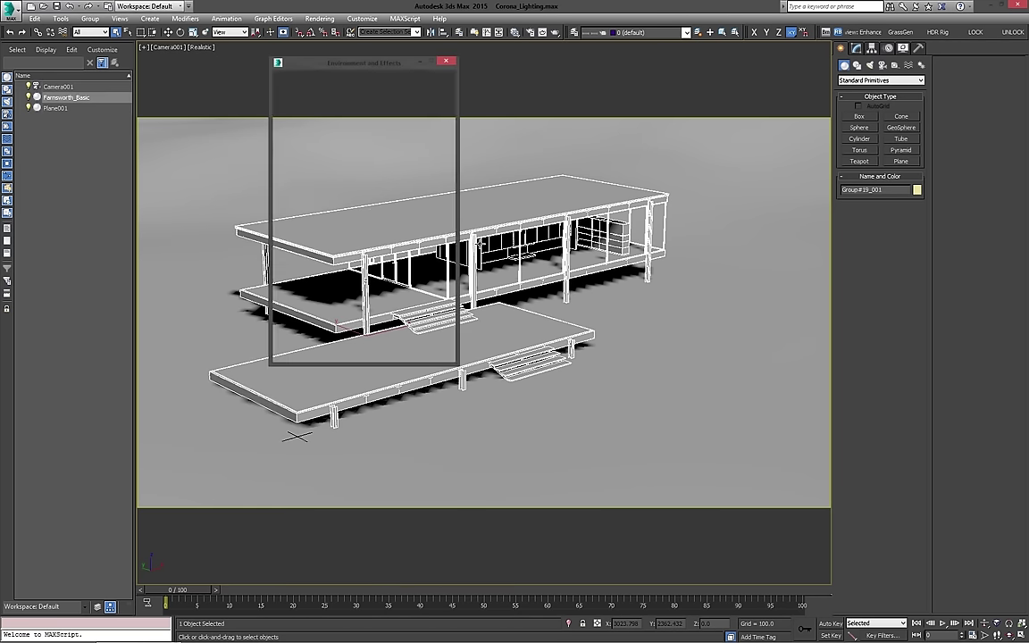
click(446, 61)
Render the house with the HDR environment and lower the exposure to about -1.782 EV, then close the frame buffer
key(shift+q)
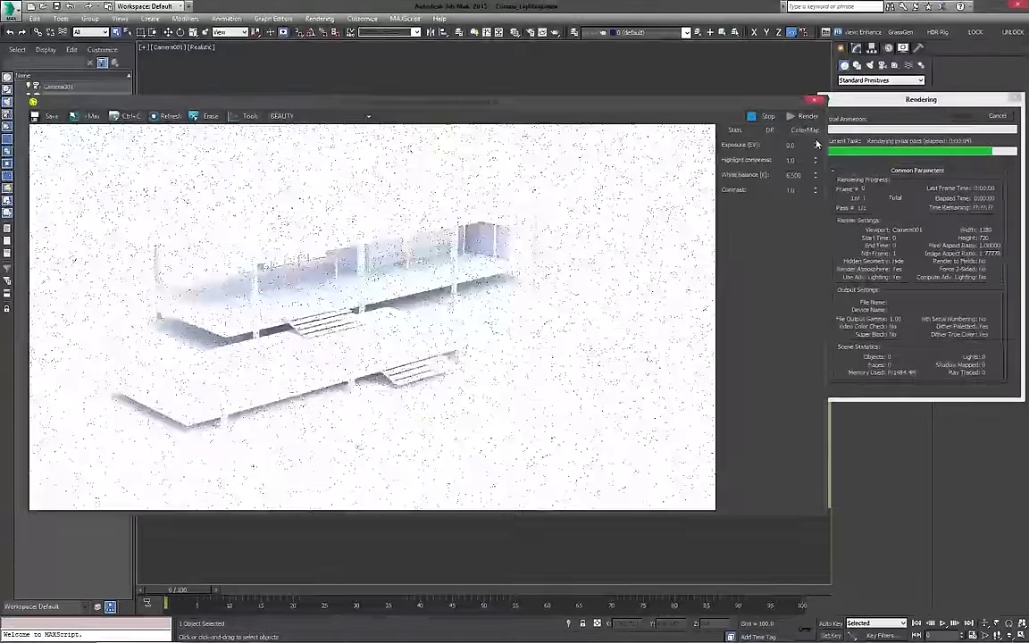
drag(807, 215, 785, 434)
drag(808, 256, 803, 329)
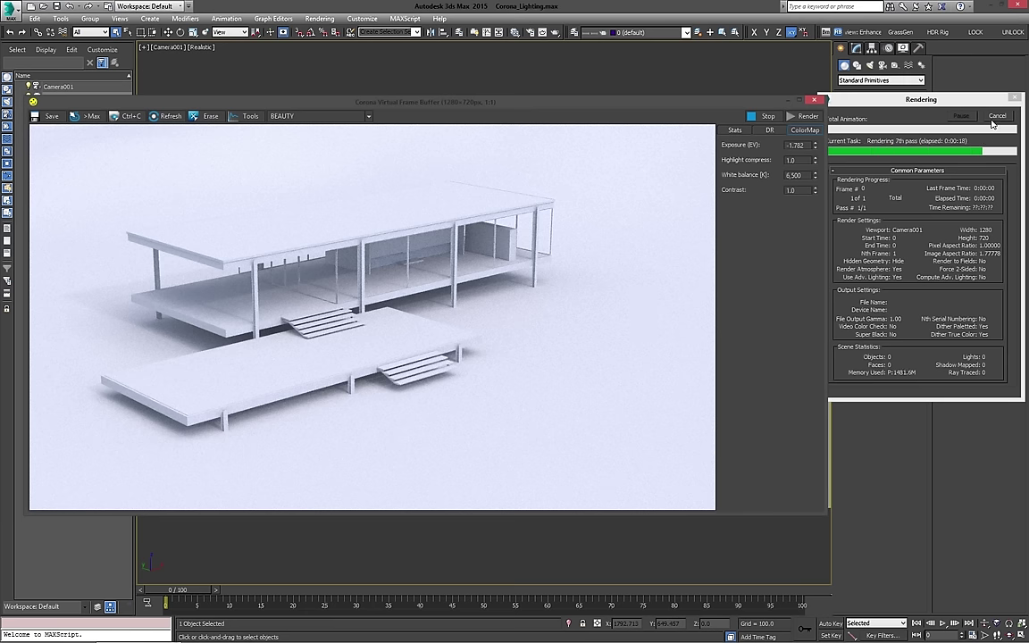
click(813, 101)
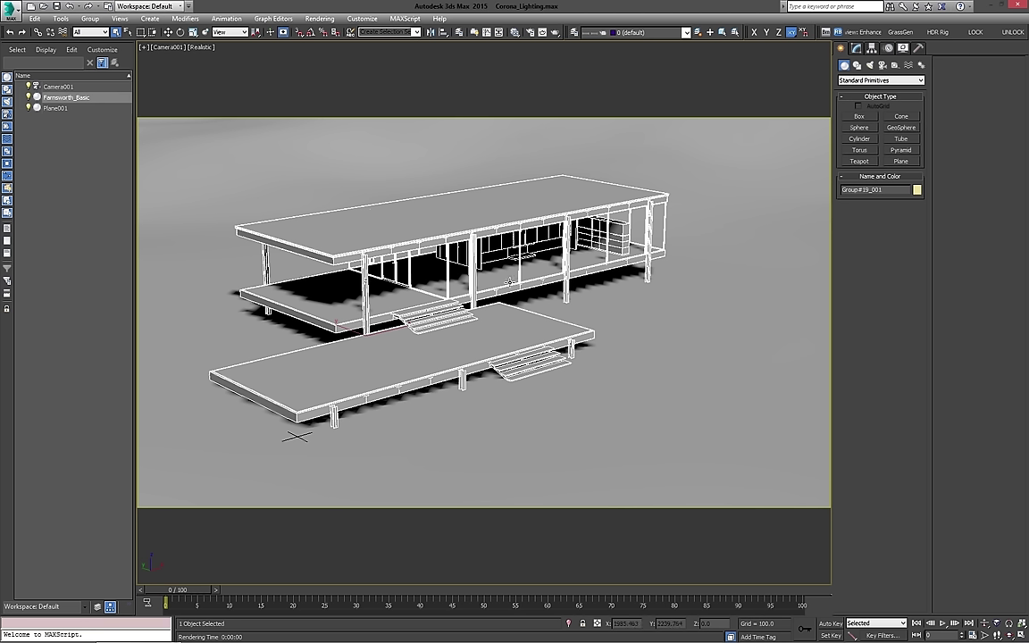
View the HDR Rig script's options for the HDR map, skylight and sun position, then close its window
click(937, 31)
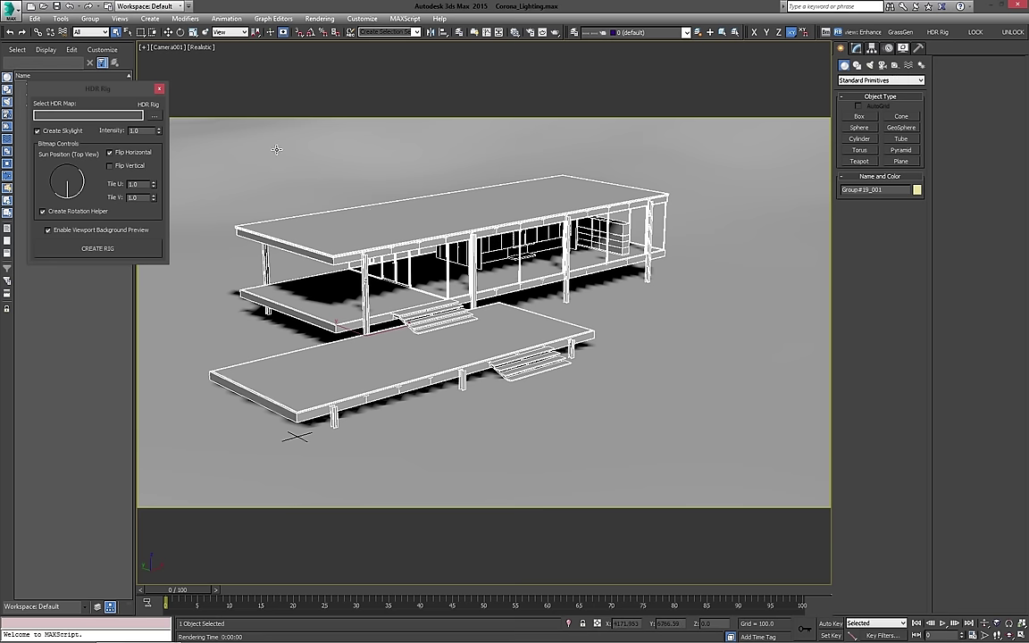
click(159, 90)
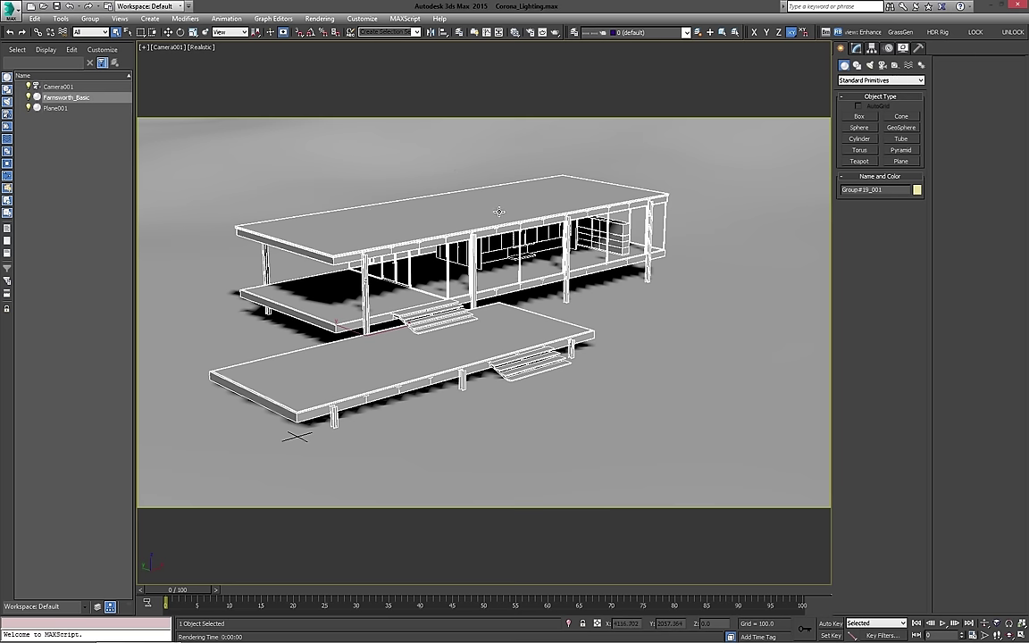